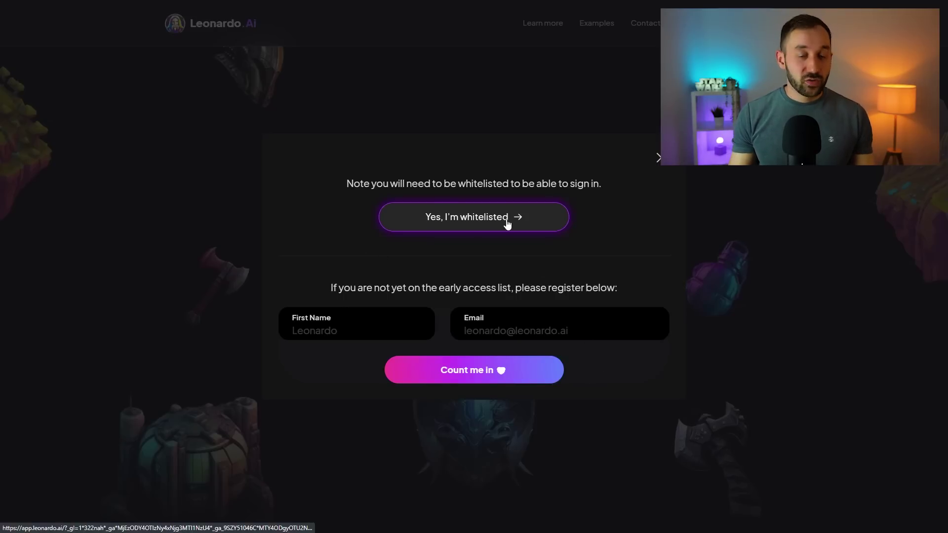
Enter the app as an already whitelisted user and look over the home page's featured models and recent creations.
click(473, 218)
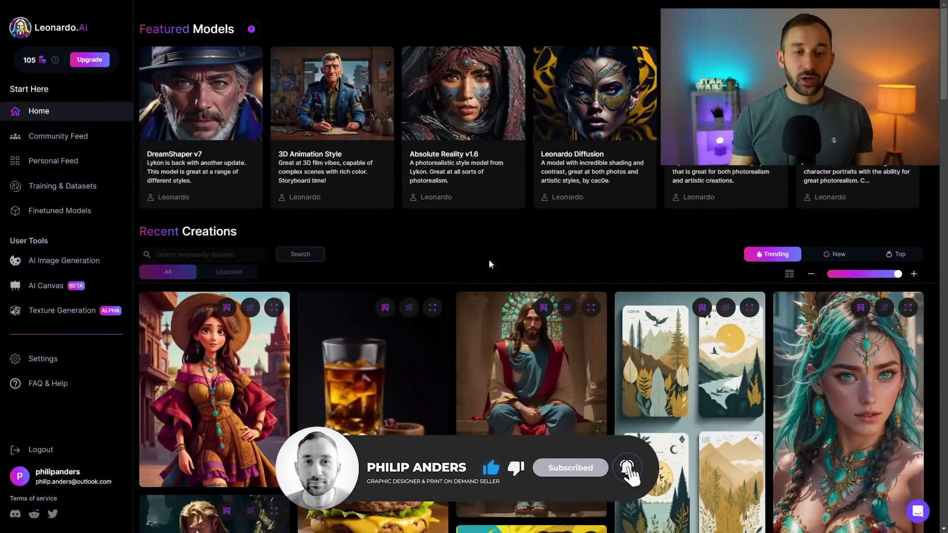
scroll(174, 254, down, 1)
scroll(173, 254, down, 4)
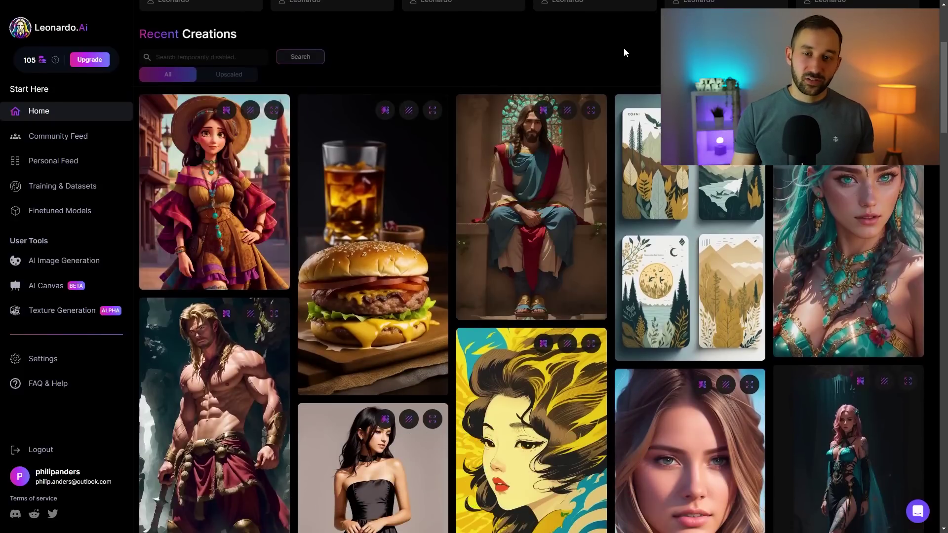
scroll(623, 47, down, 2)
scroll(769, 293, down, 6)
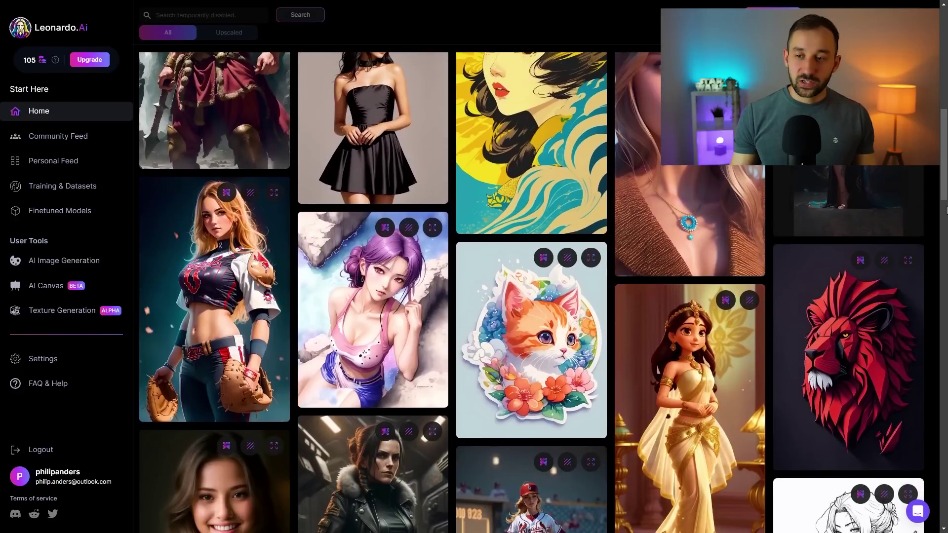
drag(942, 154, 941, 49)
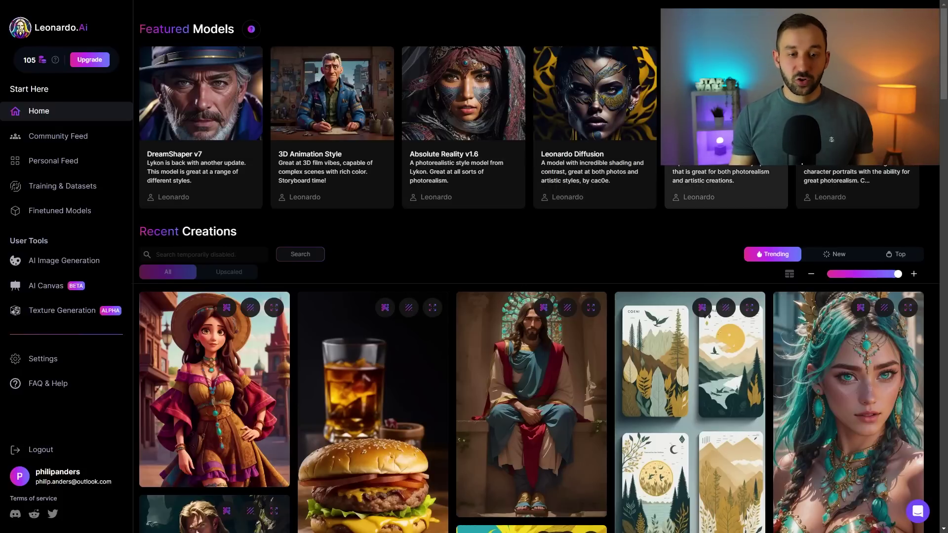
Browse the trending community creations on the home page, examining the artwork and the prompts behind the images.
scroll(443, 227, down, 2)
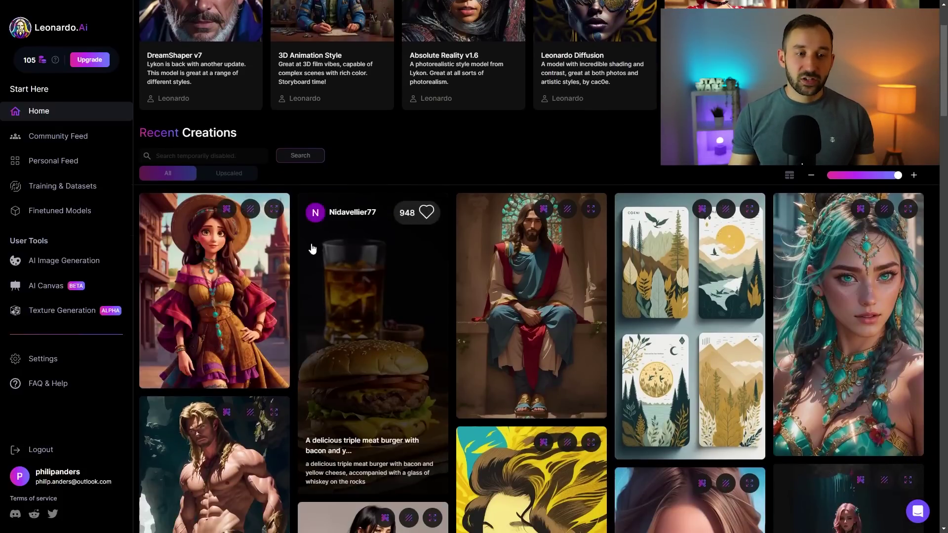
scroll(199, 267, down, 3)
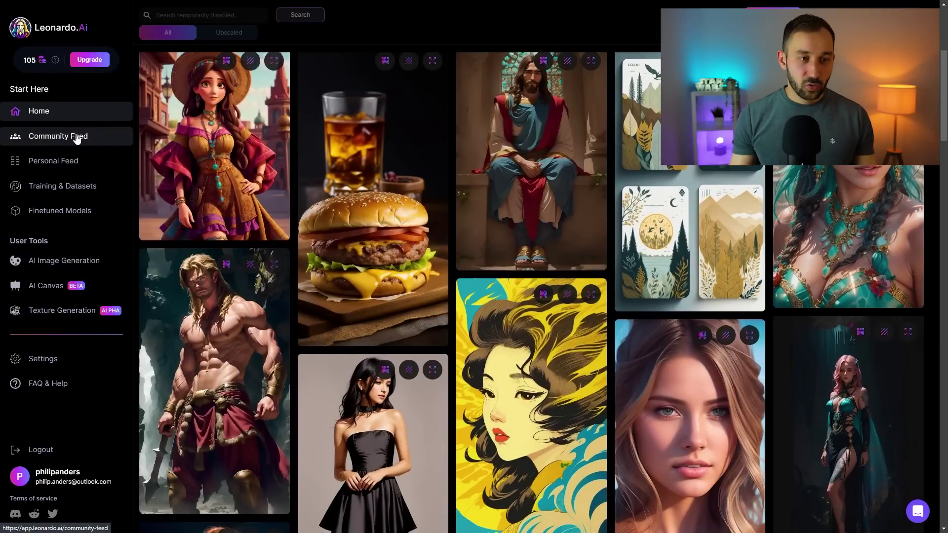
scroll(445, 208, up, 3)
scroll(543, 222, down, 3)
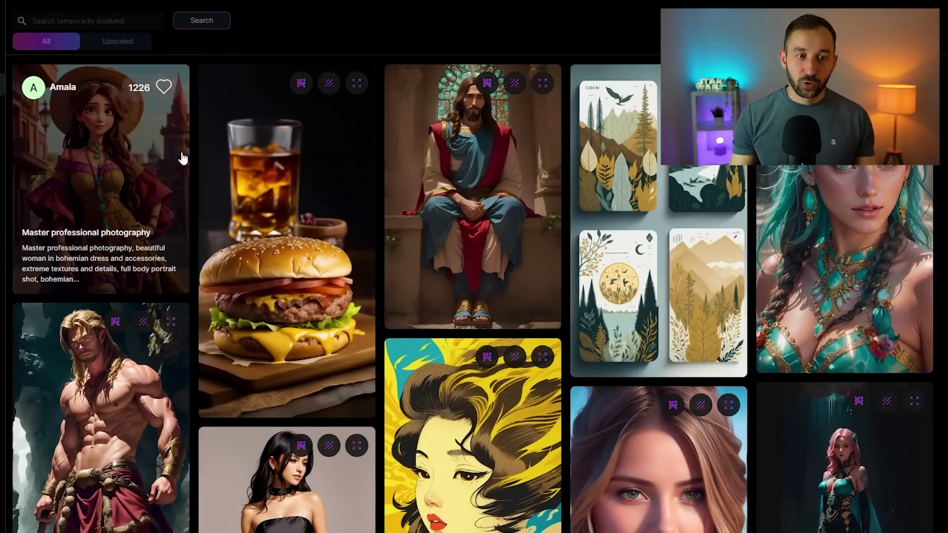
scroll(617, 222, down, 7)
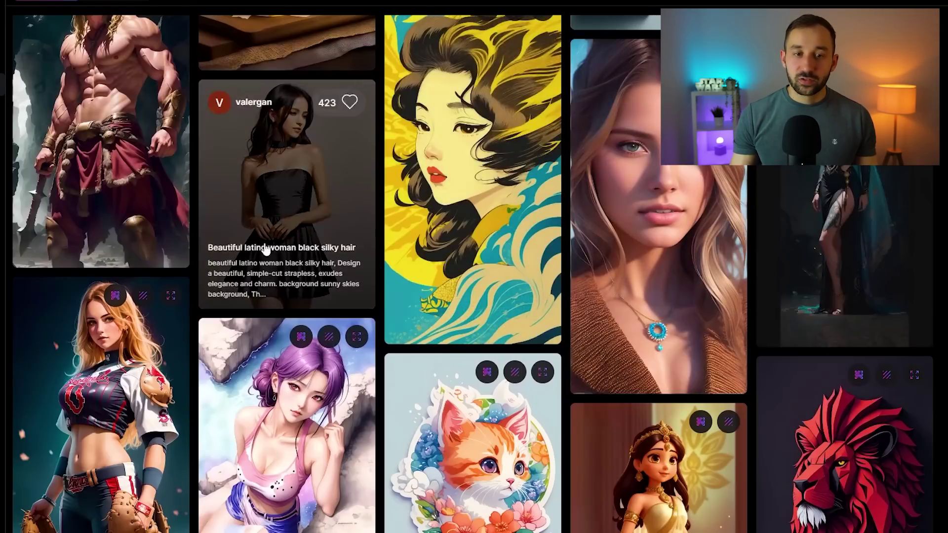
scroll(265, 248, down, 15)
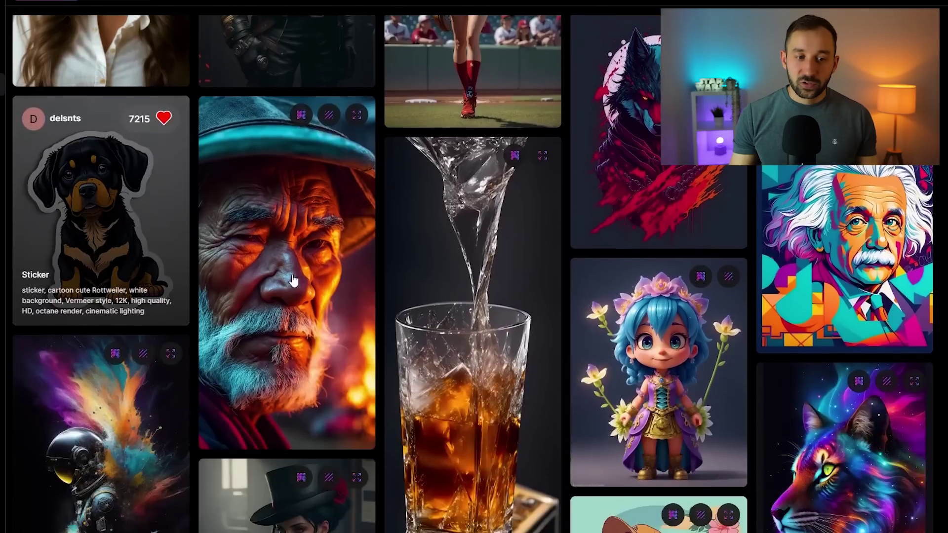
scroll(293, 280, down, 2)
scroll(281, 243, up, 3)
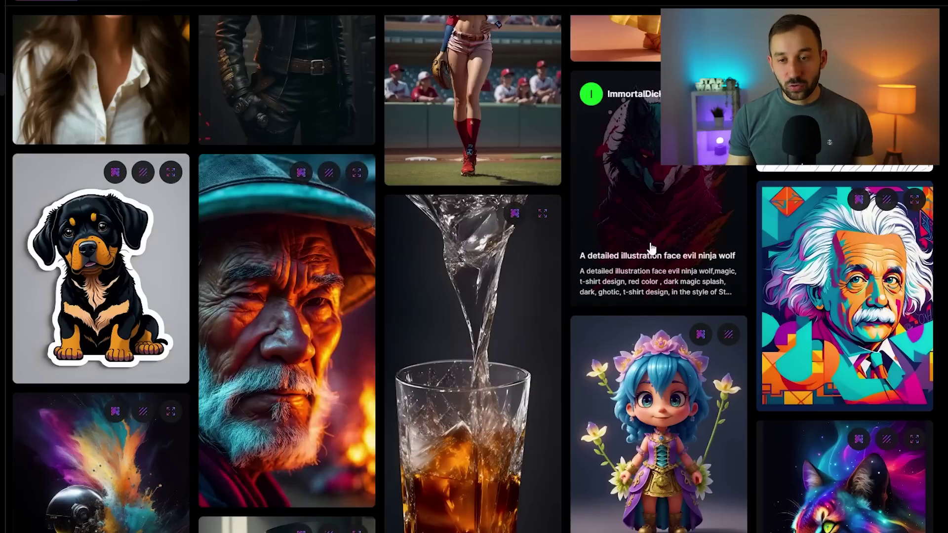
scroll(842, 277, down, 6)
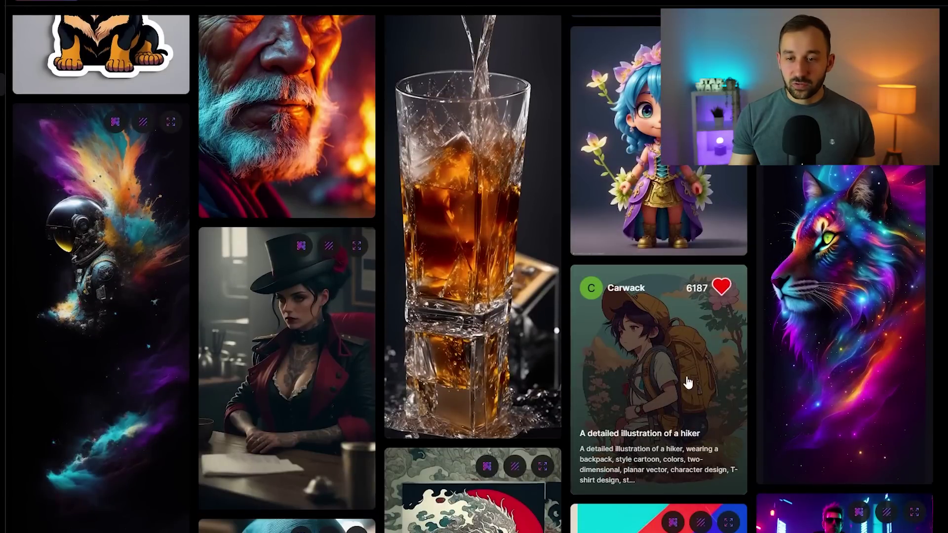
scroll(675, 395, down, 1)
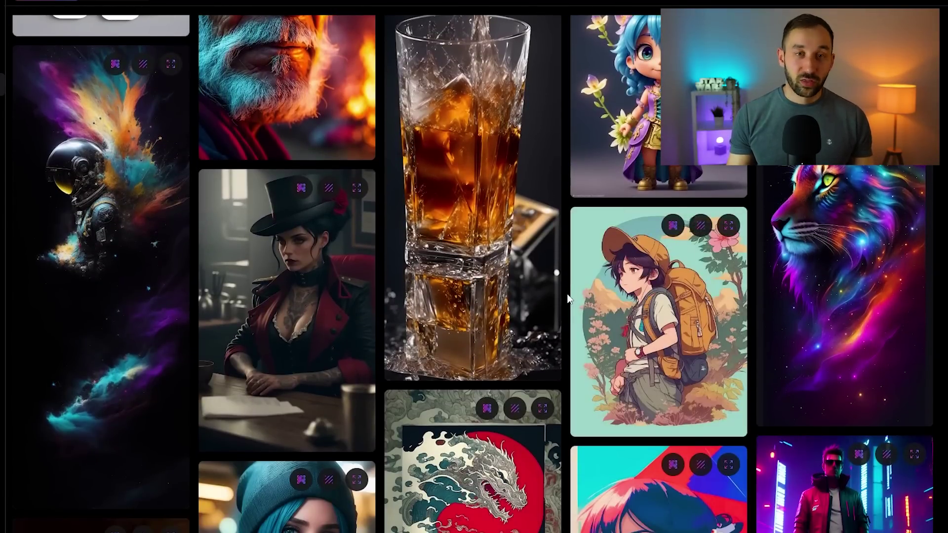
scroll(567, 299, down, 2)
scroll(567, 298, down, 9)
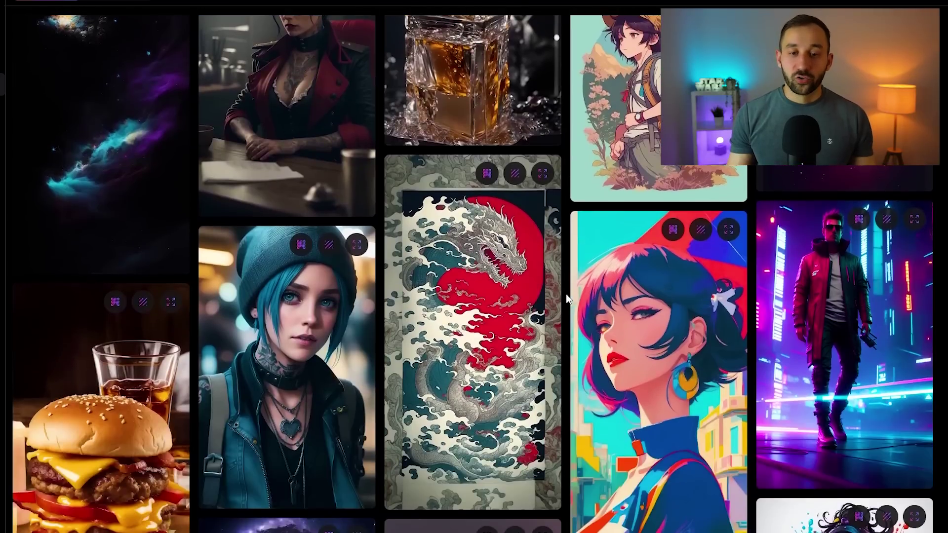
scroll(383, 316, down, 4)
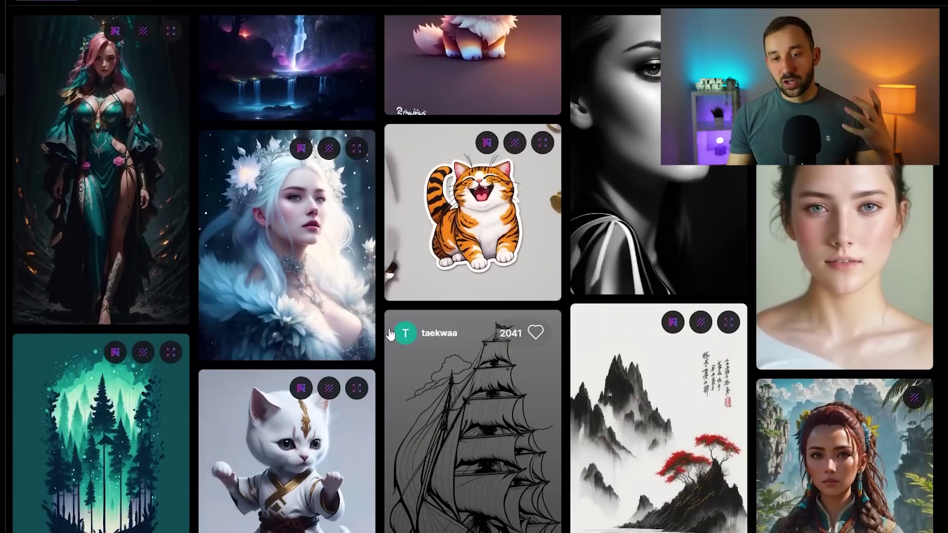
scroll(816, 277, up, 20)
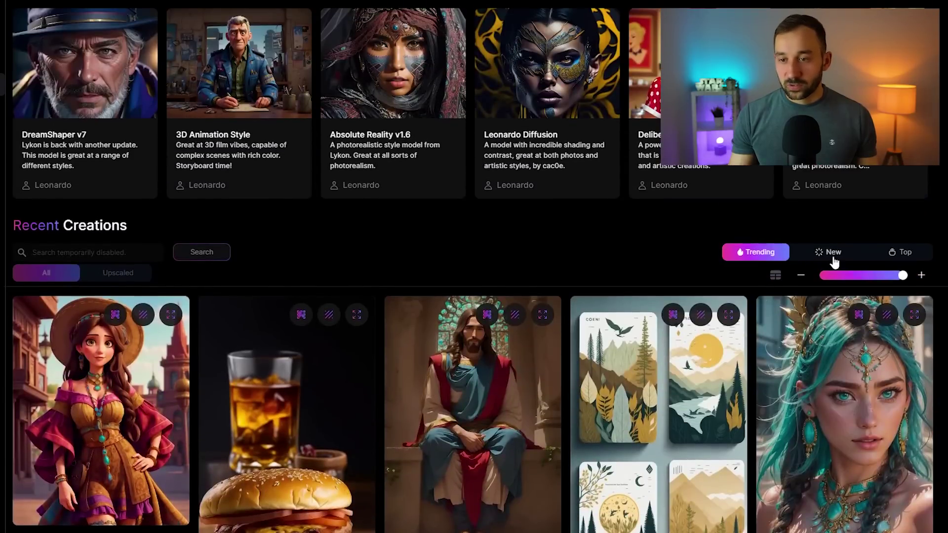
Switch the recent creations to the New listing and browse the latest community images.
click(832, 252)
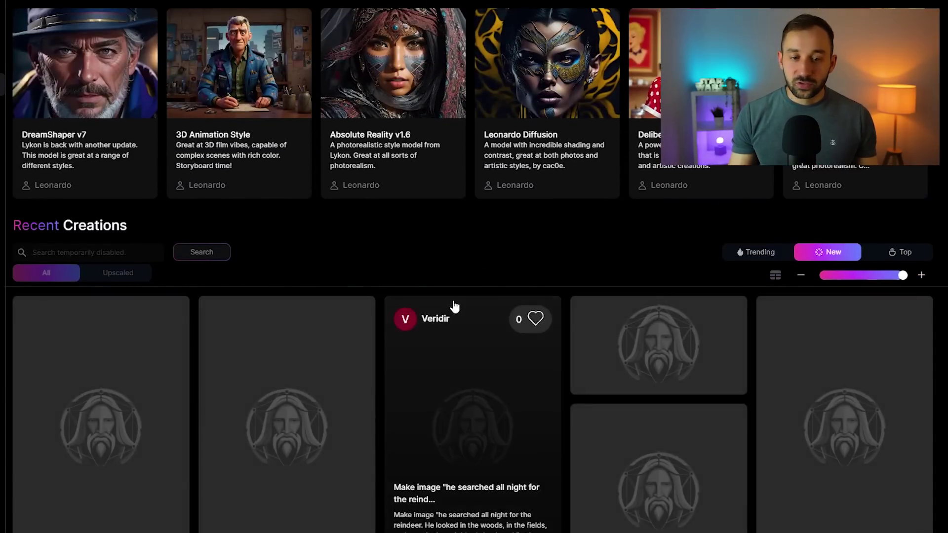
scroll(453, 306, down, 2)
scroll(347, 316, down, 2)
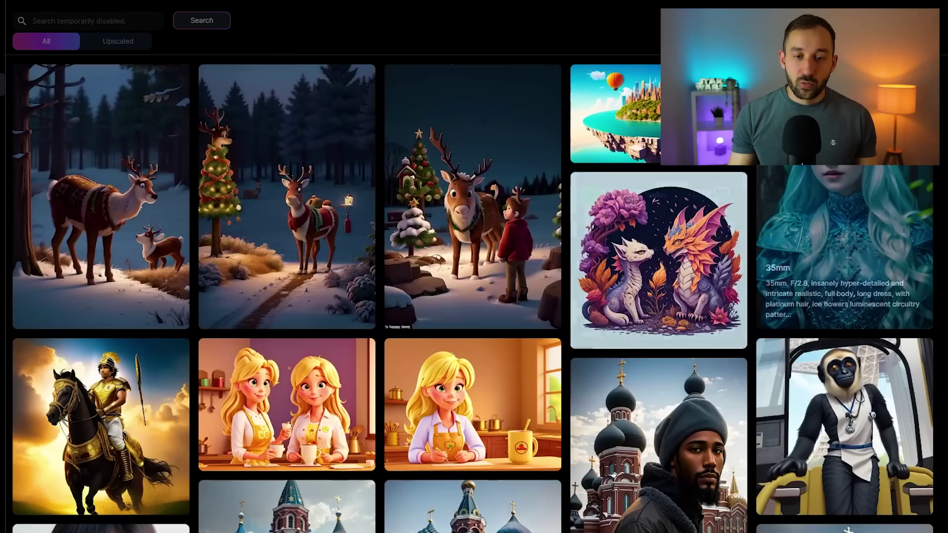
scroll(457, 275, down, 15)
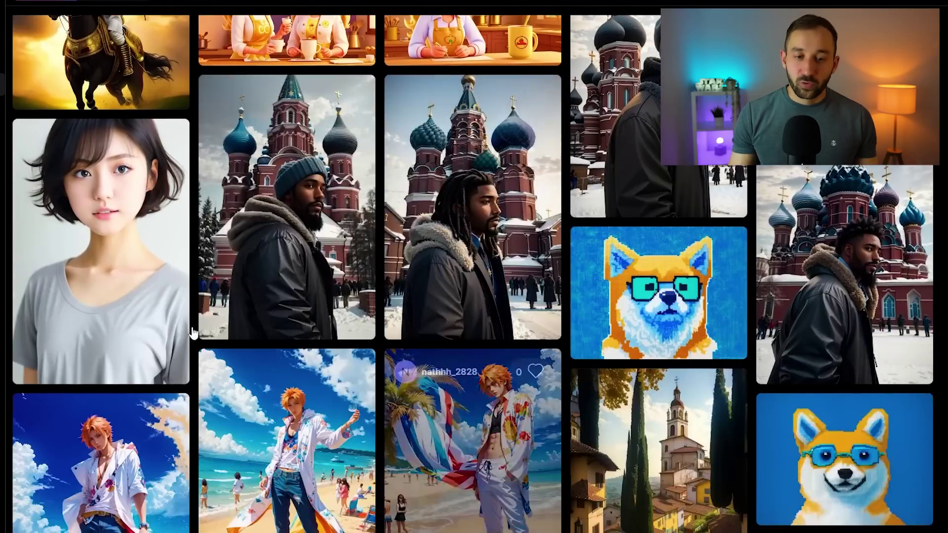
scroll(617, 277, down, 4)
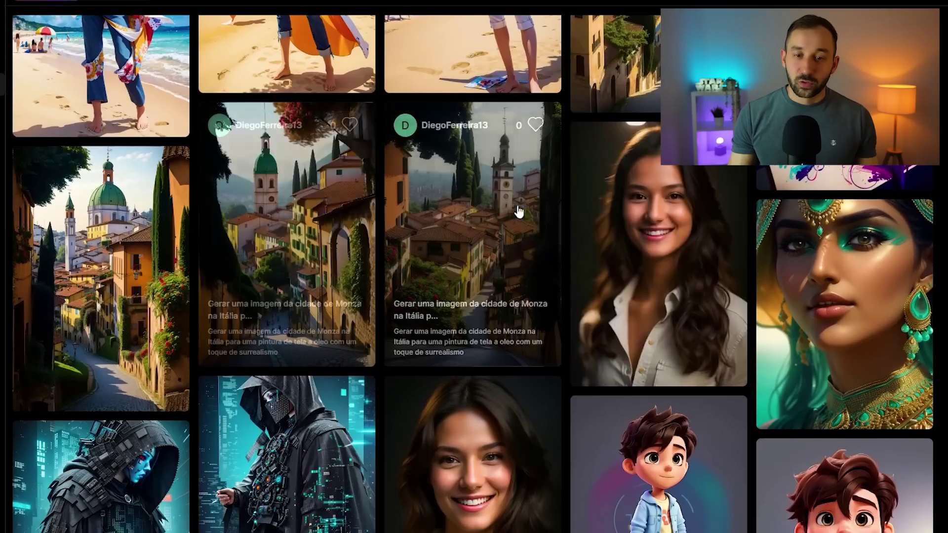
scroll(592, 246, down, 3)
scroll(654, 263, up, 20)
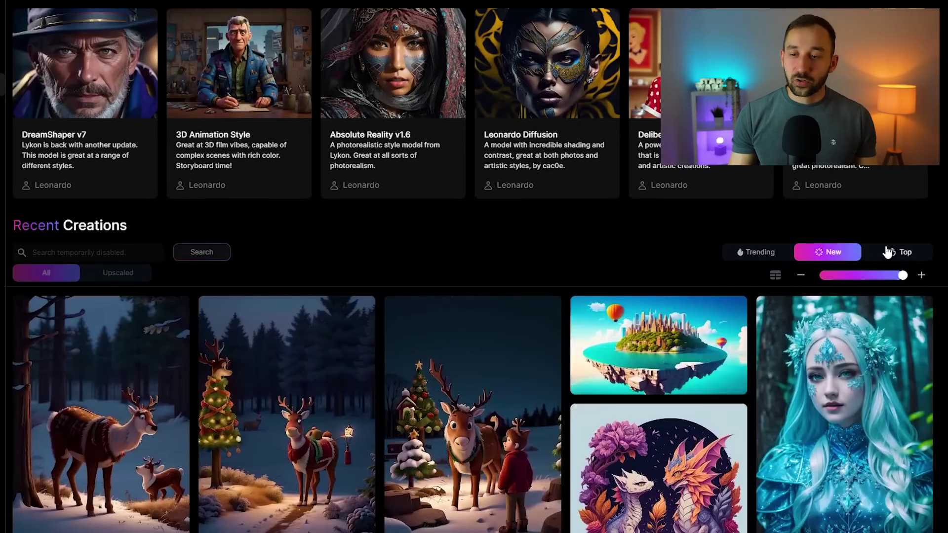
Switch the recent creations to the Top listing and look over the most liked images.
click(892, 252)
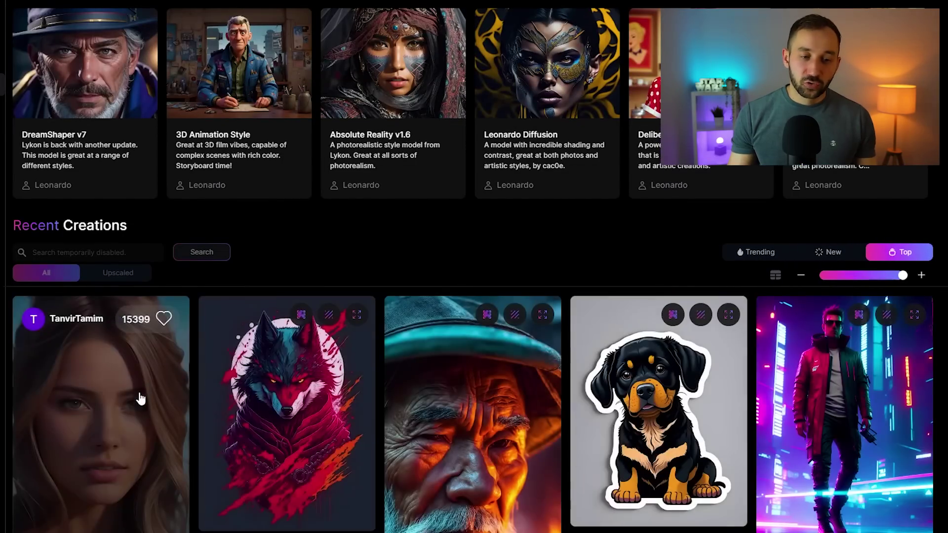
scroll(469, 345, down, 5)
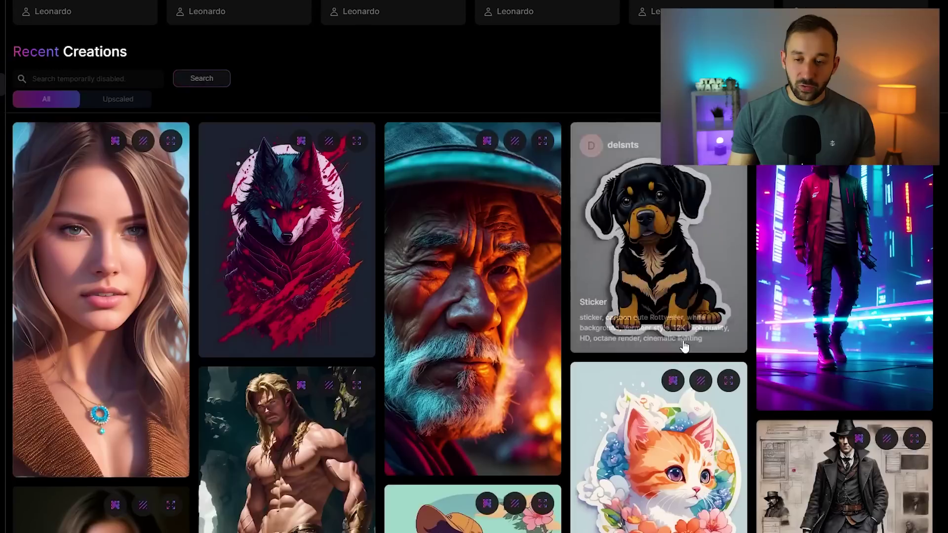
scroll(250, 318, up, 3)
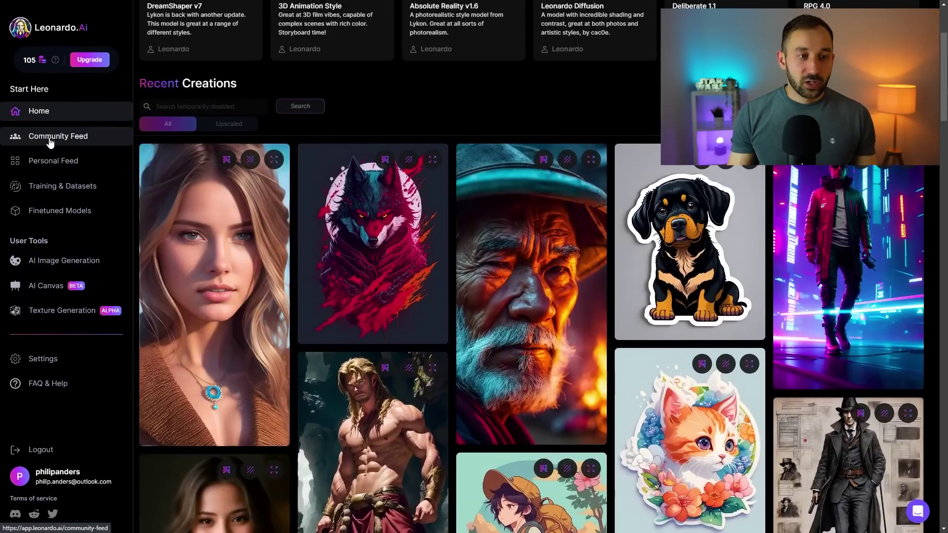
scroll(53, 155, up, 3)
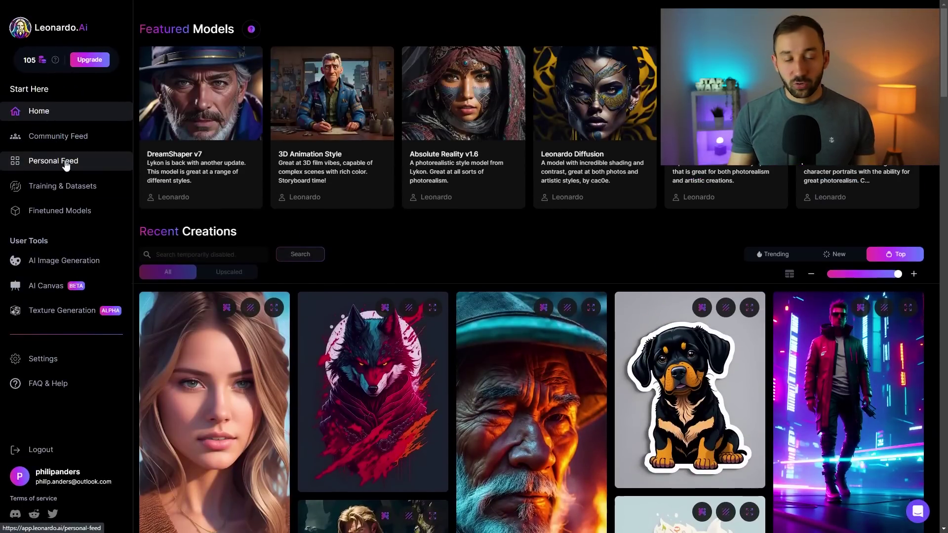
Open the Personal Feed and look through the account's own generations.
click(66, 163)
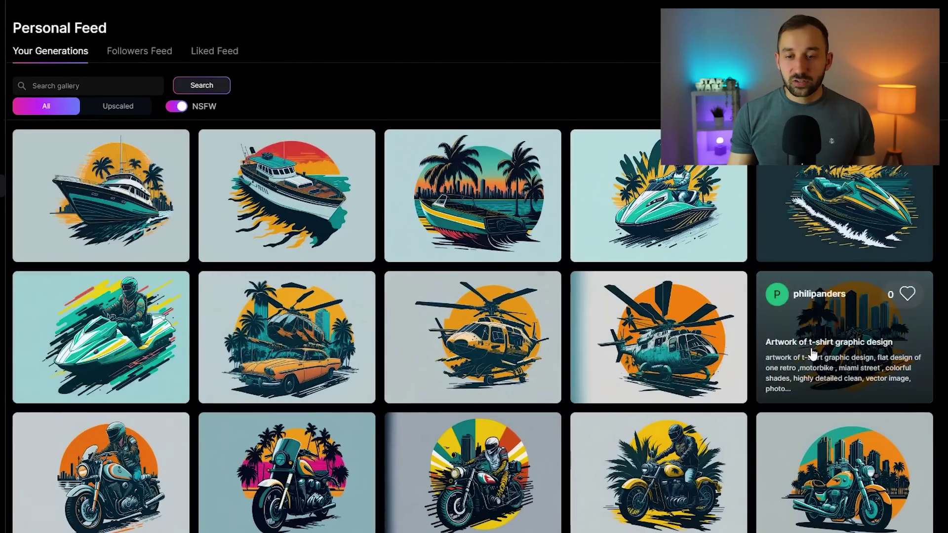
scroll(806, 368, down, 3)
scroll(806, 368, down, 4)
scroll(806, 296, up, 8)
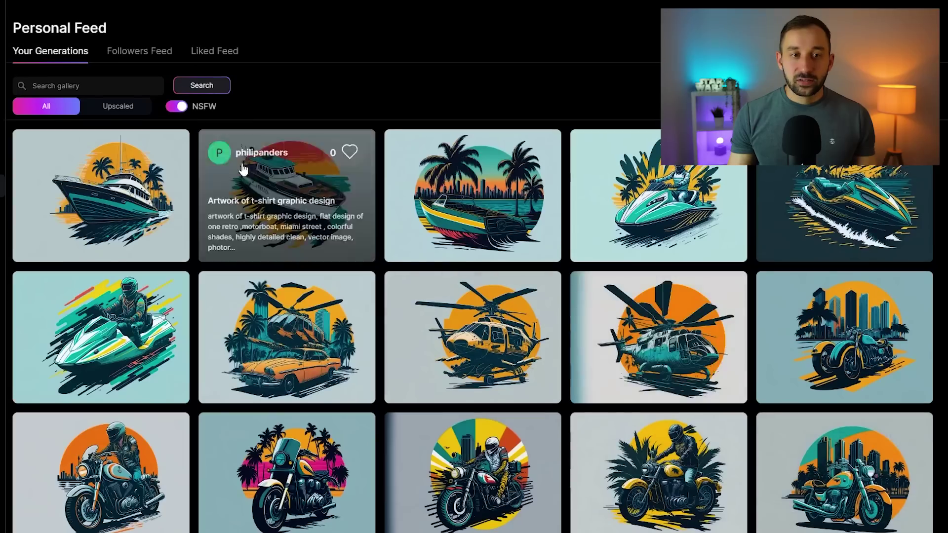
Show the Liked Feed and browse the liked images for T-shirt and sticker design ideas.
click(212, 56)
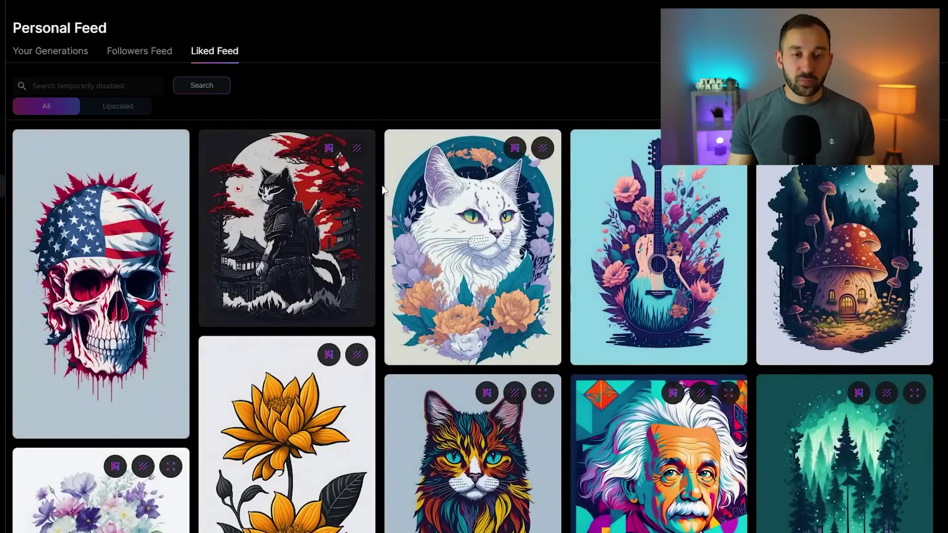
scroll(565, 188, down, 10)
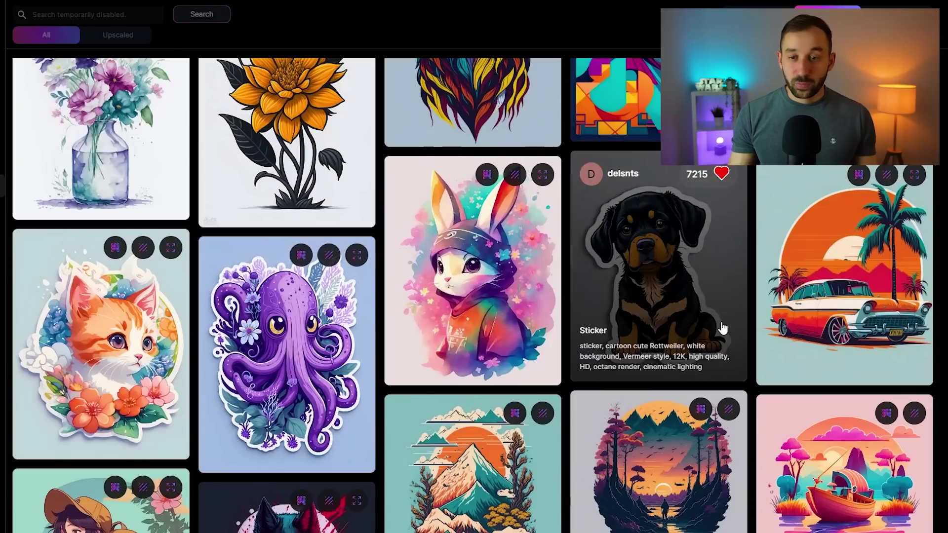
scroll(719, 318, down, 5)
scroll(662, 399, down, 5)
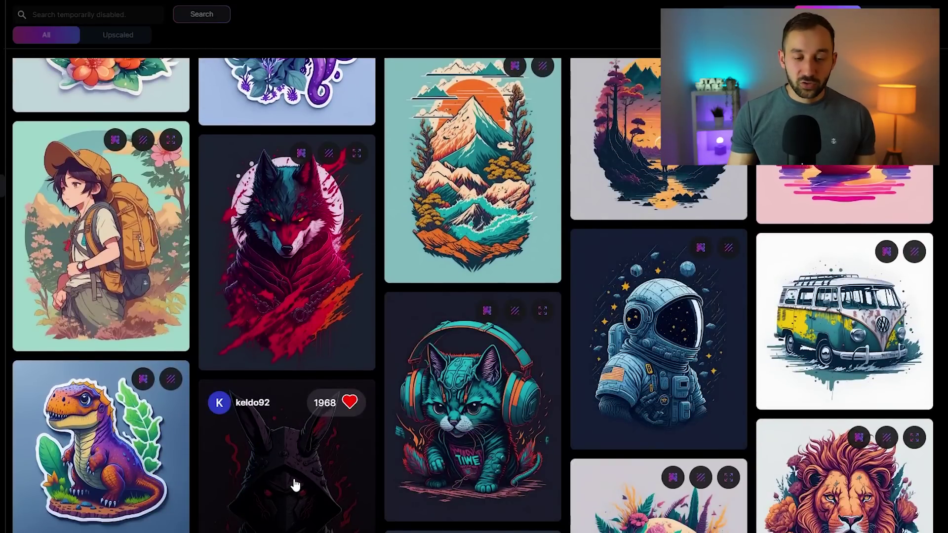
scroll(295, 486, down, 3)
scroll(176, 392, down, 10)
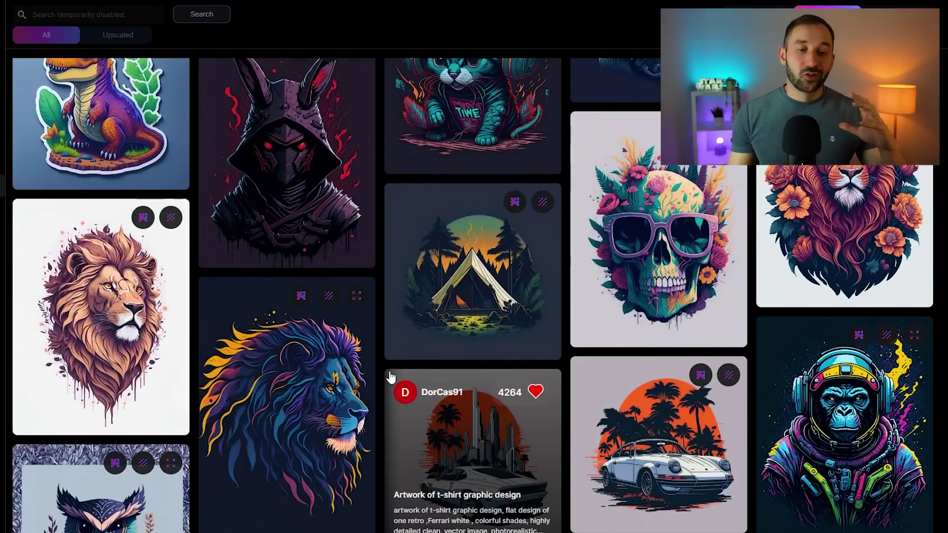
scroll(388, 354, up, 6)
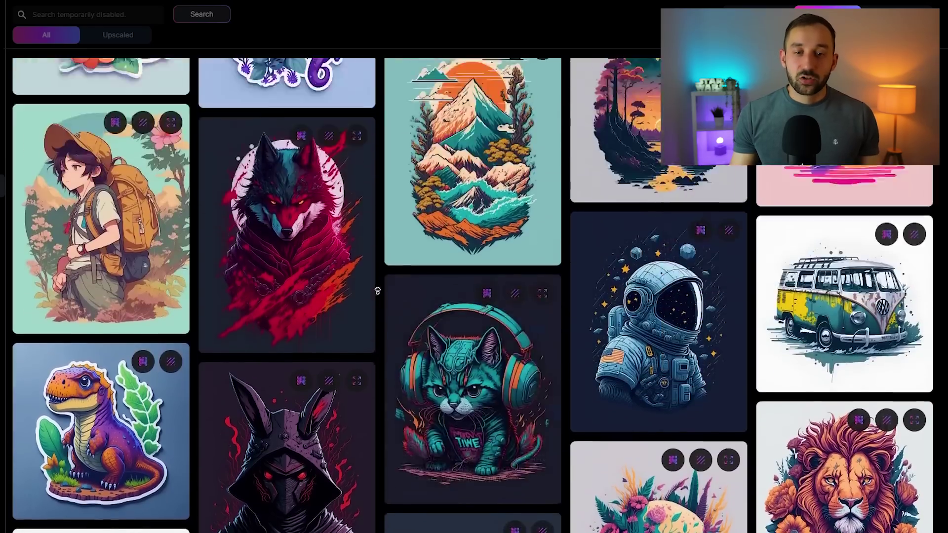
scroll(377, 290, up, 15)
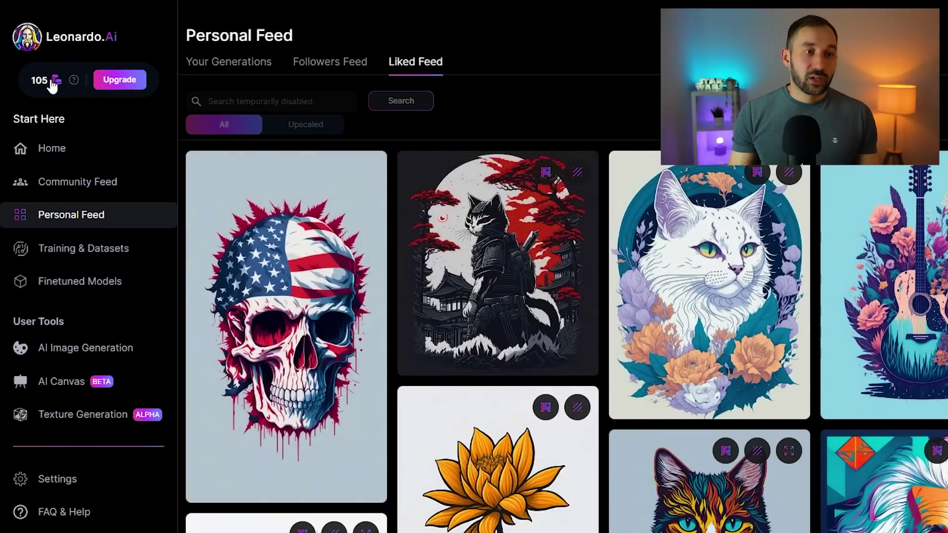
Check the token balance information and open the page comparing the paid subscription plans.
mouse_move(72, 81)
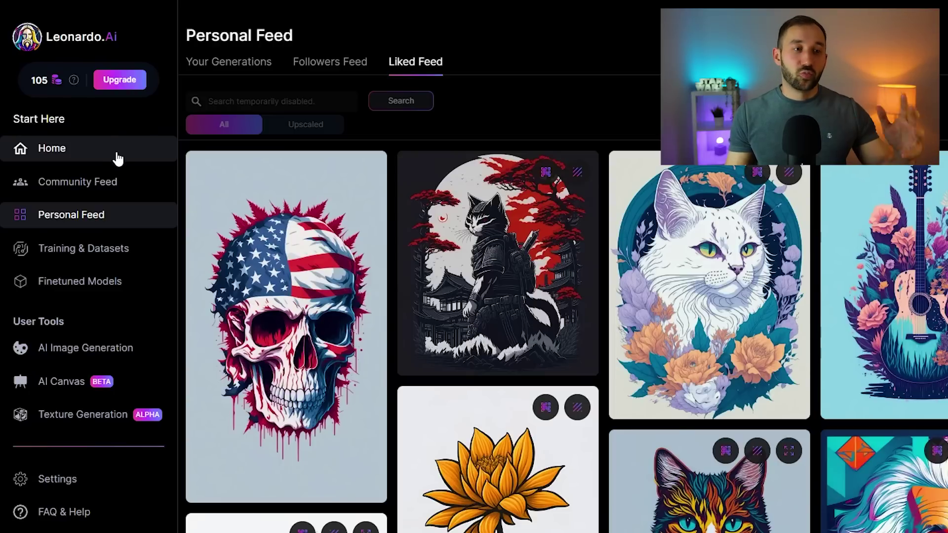
mouse_move(448, 245)
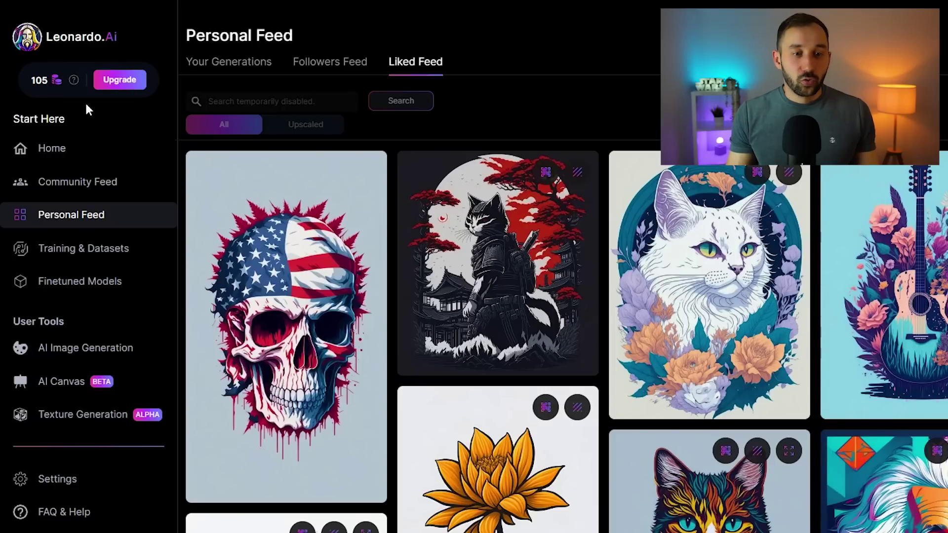
click(125, 81)
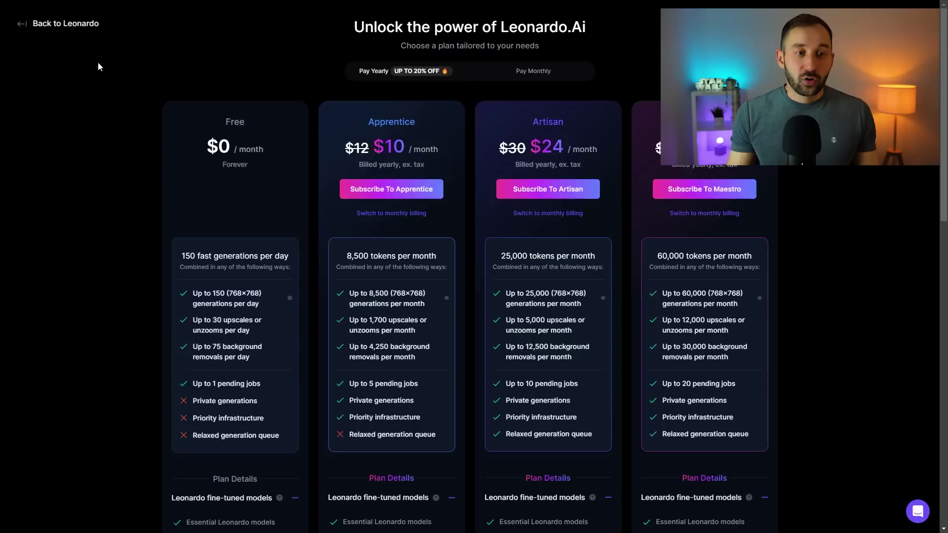
Compare the token allowances and plan details of the Free, Apprentice, Artisan and Maestro plans, and return to the Liked Feed.
scroll(323, 227, down, 2)
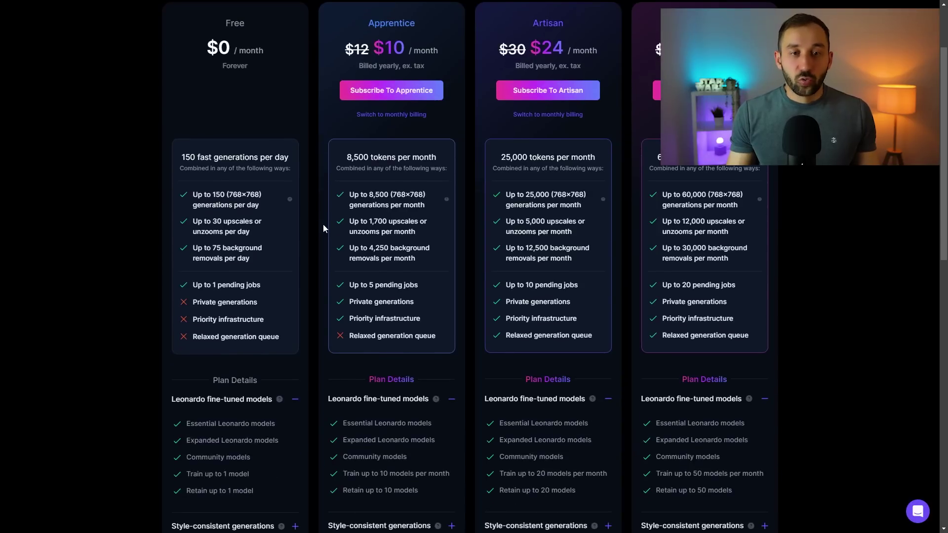
scroll(327, 224, down, 3)
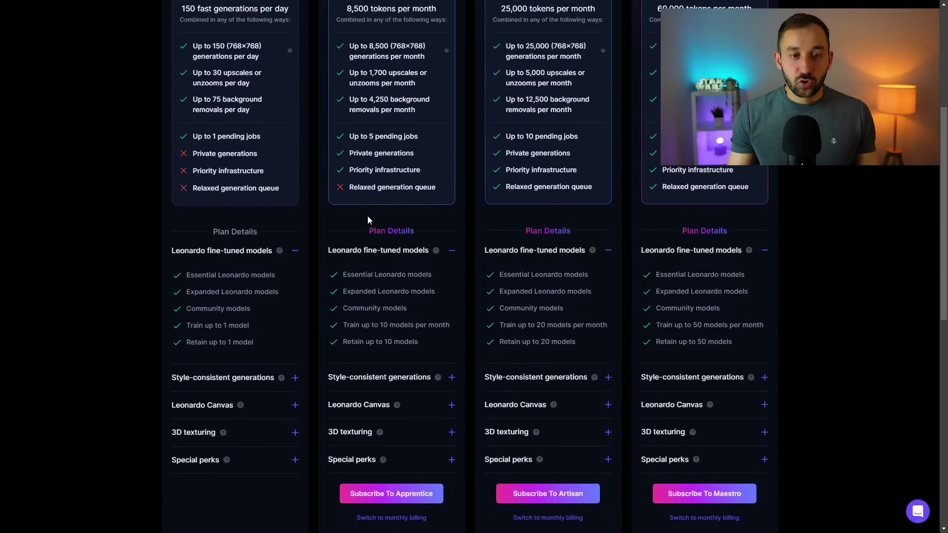
scroll(367, 220, up, 5)
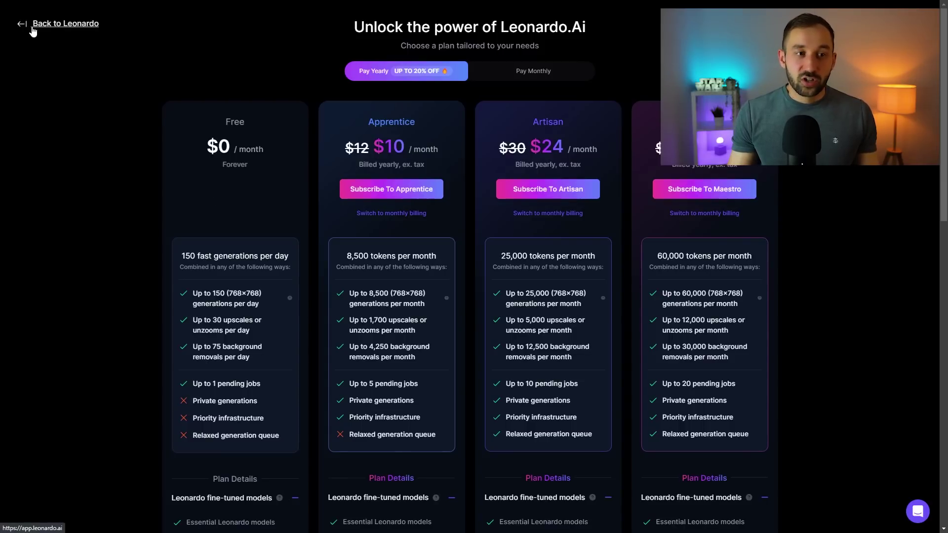
scroll(280, 174, down, 6)
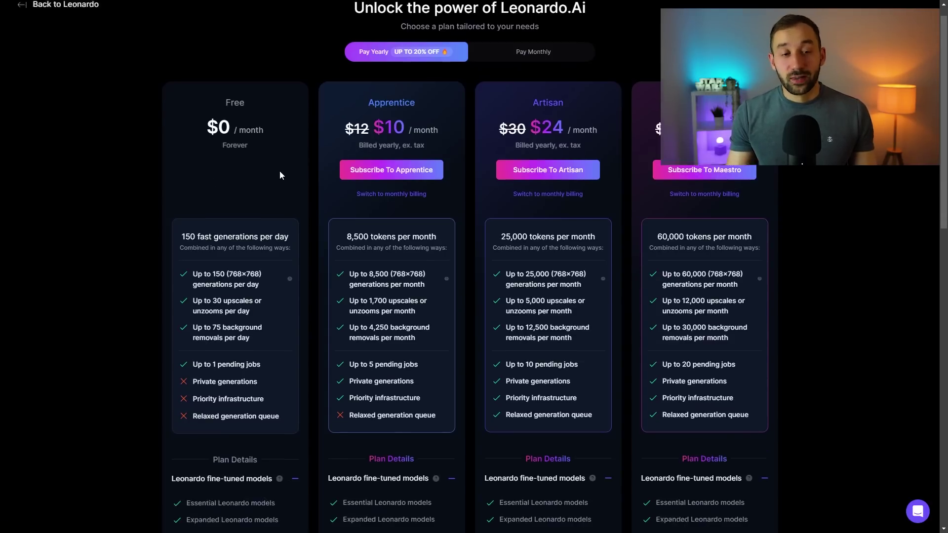
scroll(280, 242, up, 5)
scroll(280, 240, up, 1)
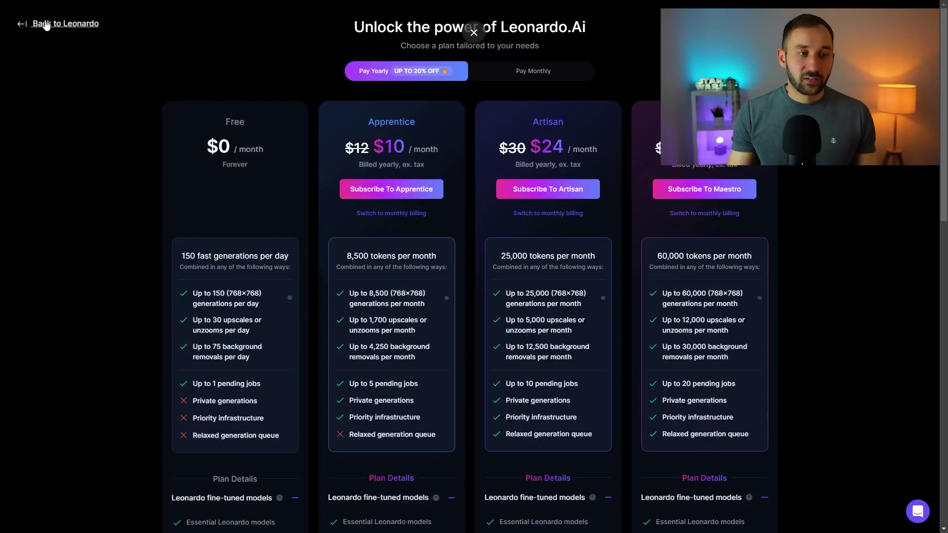
click(44, 25)
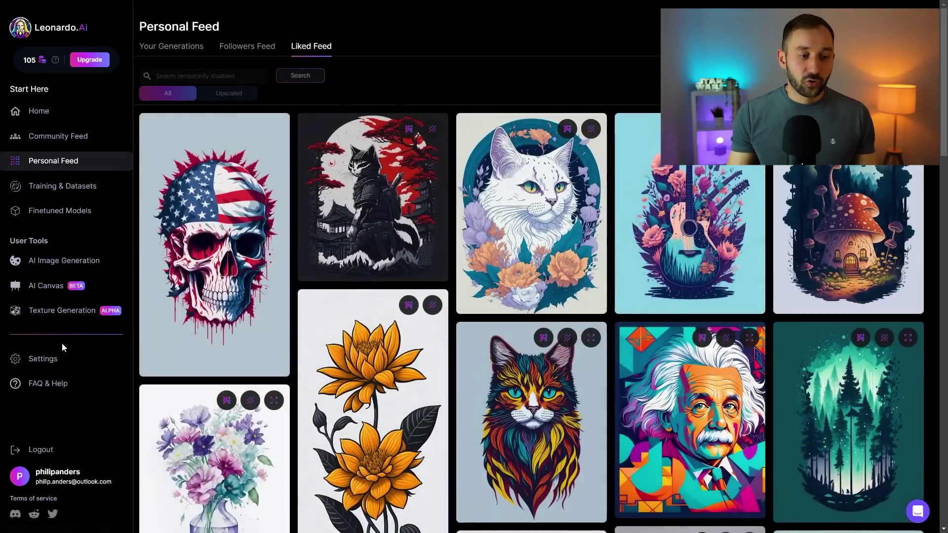
Open the FAQ in the help section and find the question about using generated images for commercial purposes.
click(43, 384)
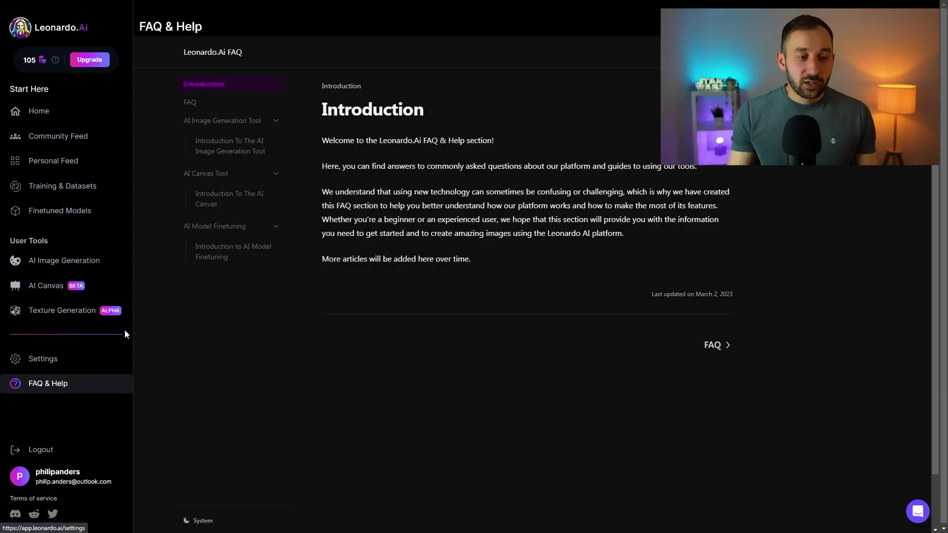
click(191, 102)
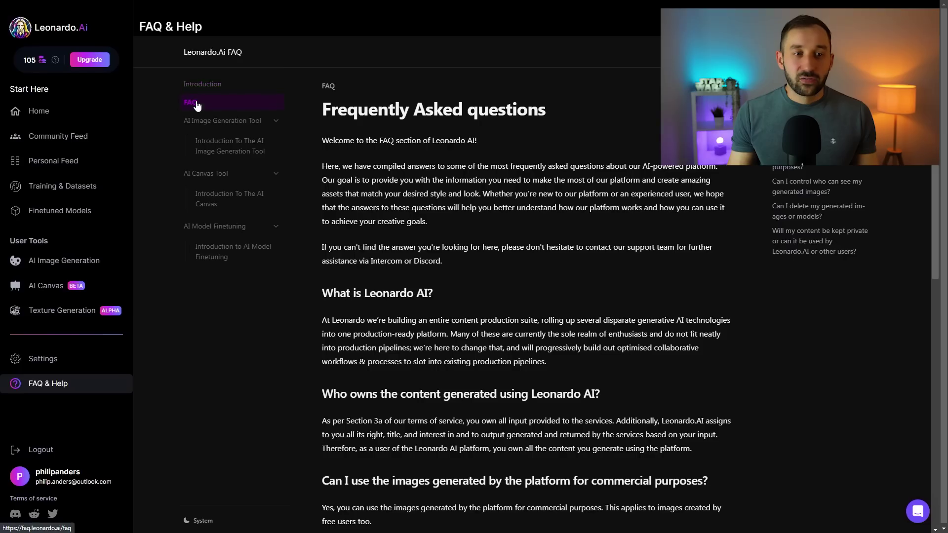
scroll(526, 296, down, 5)
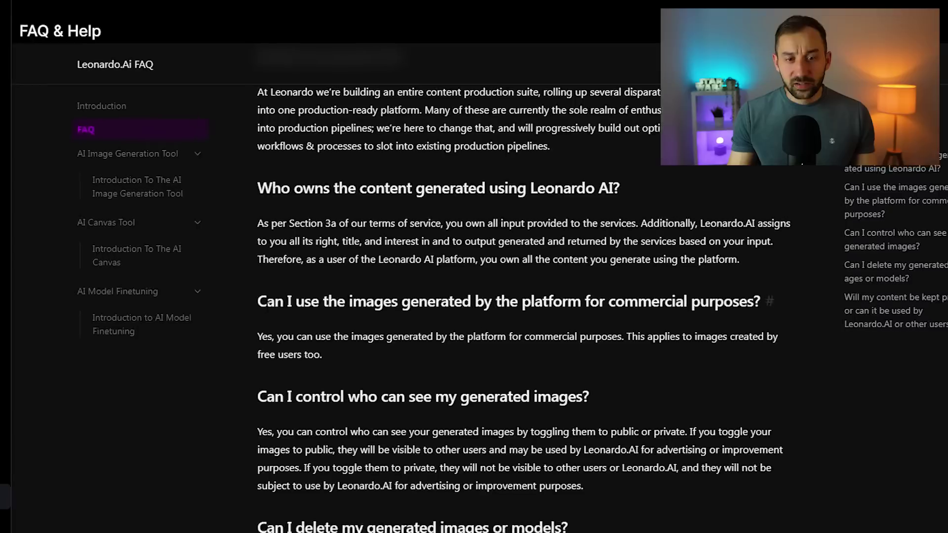
drag(321, 235, 585, 223)
drag(606, 319, 788, 350)
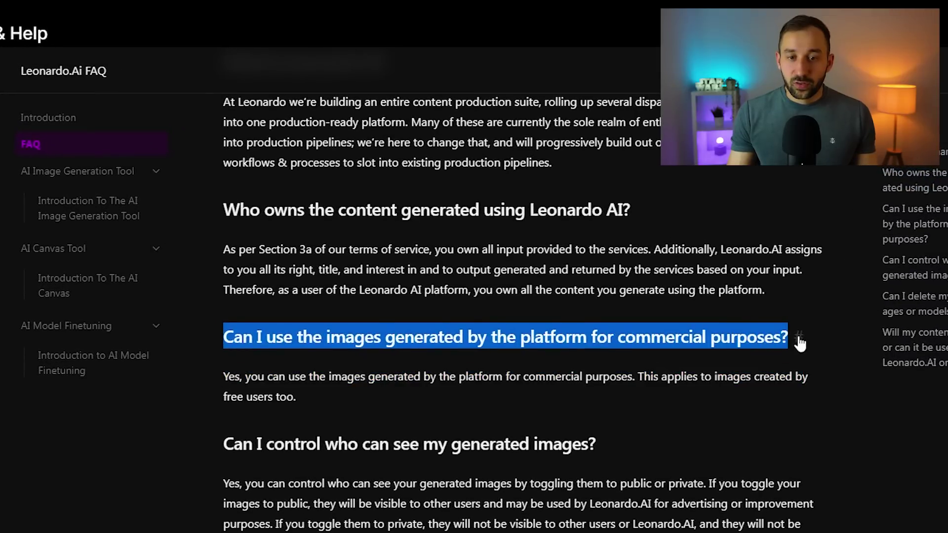
scroll(797, 341, down, 4)
scroll(671, 279, up, 2)
click(671, 280)
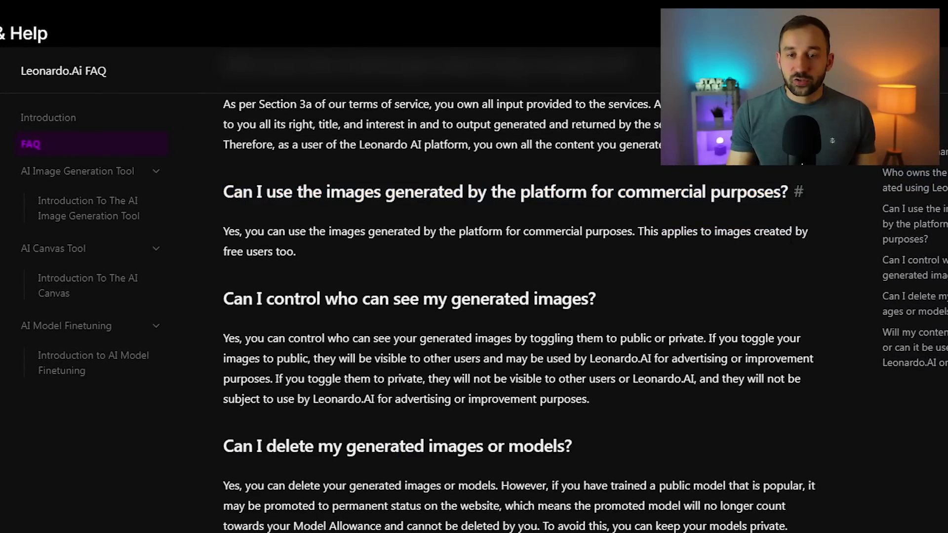
Highlight the sentence about images created by free users and review the FAQ answer on content ownership.
drag(316, 298, 265, 259)
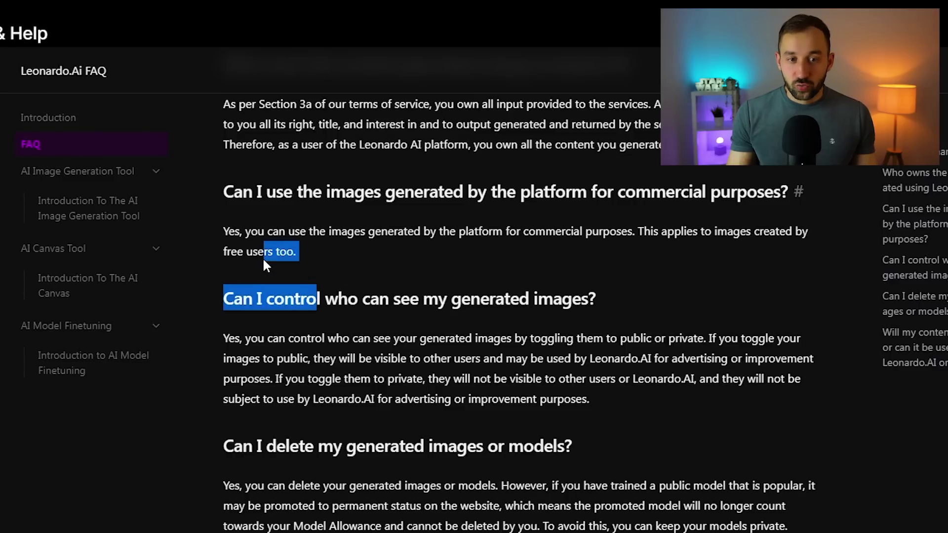
drag(340, 261, 644, 232)
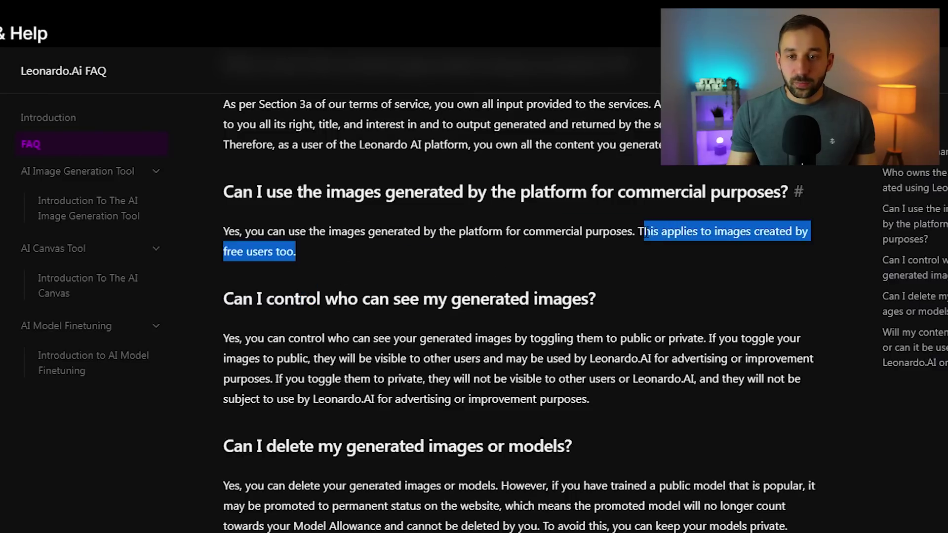
click(626, 250)
scroll(632, 266, up, 4)
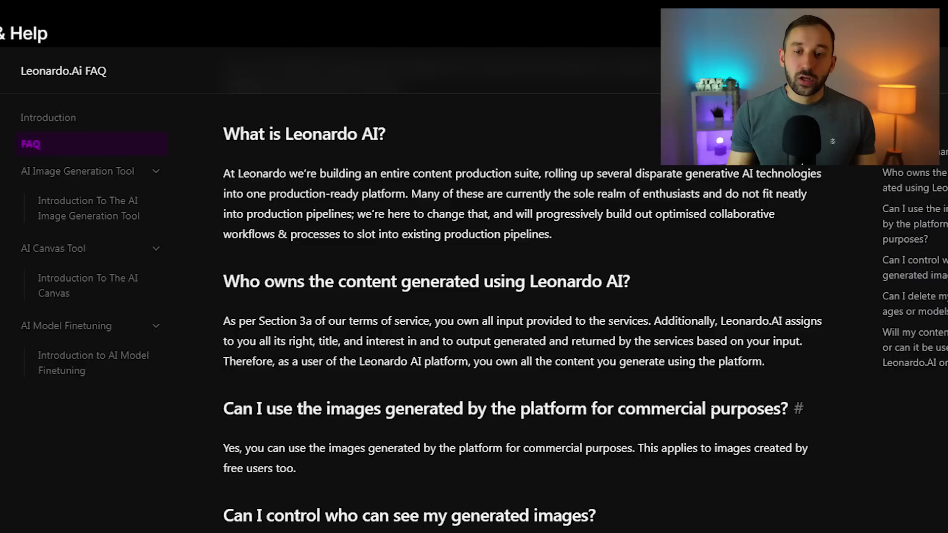
scroll(699, 411, up, 2)
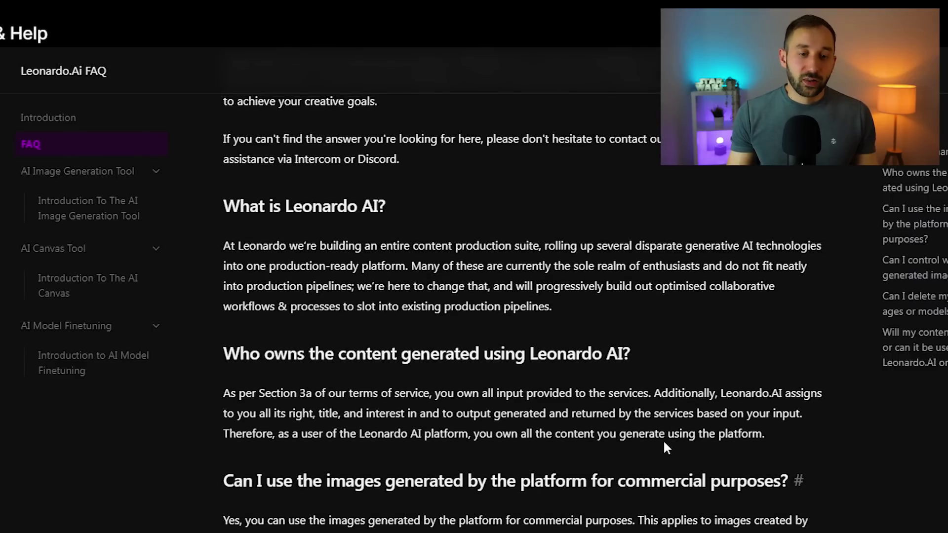
scroll(660, 444, up, 6)
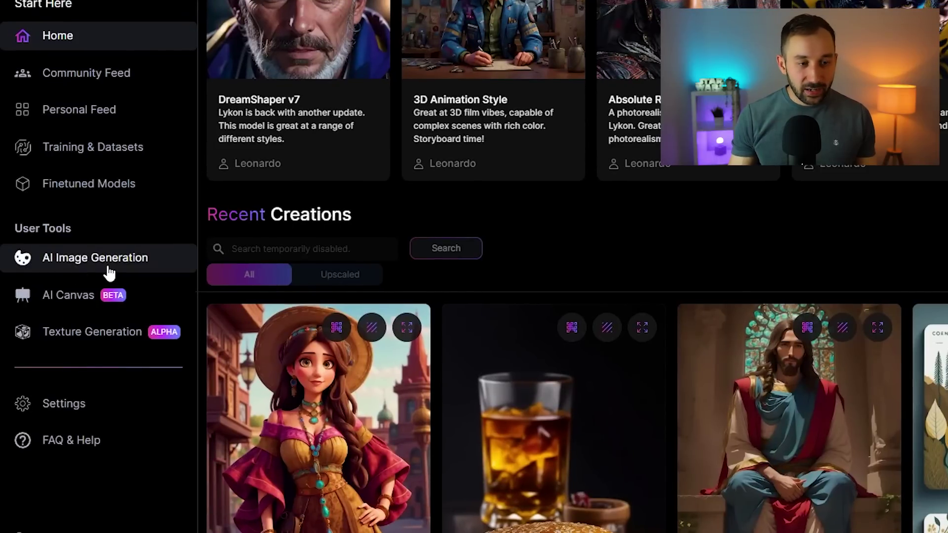
Open the AI Image Generation tool and set the finetuned model to Leonardo Diffusion.
click(109, 271)
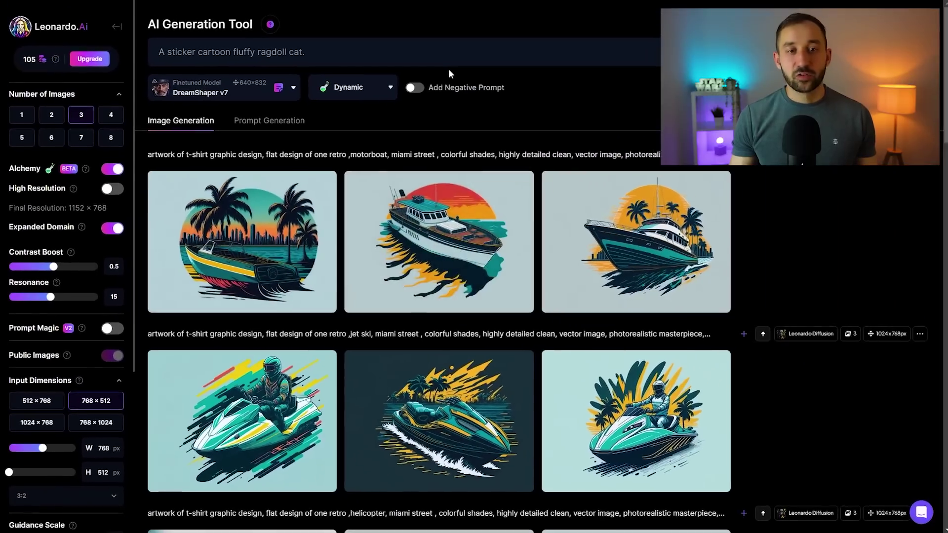
click(448, 63)
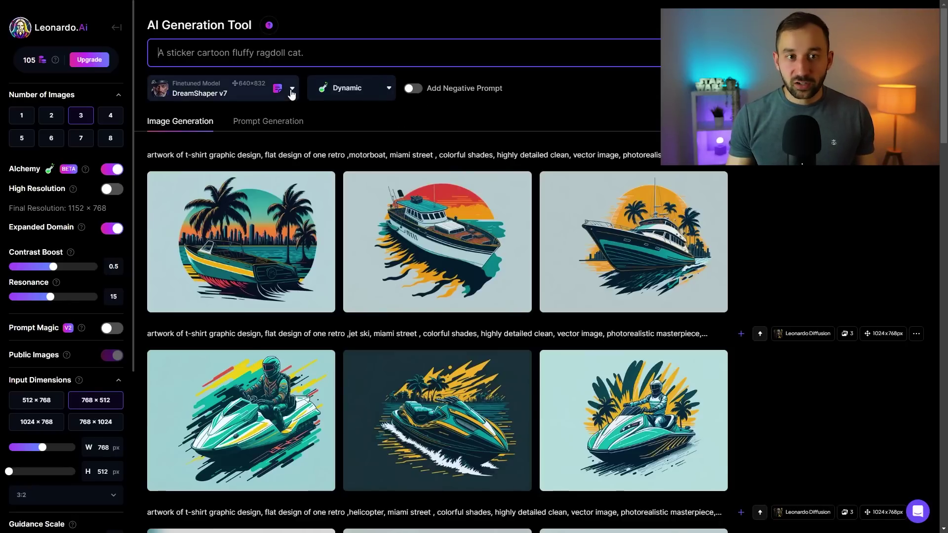
click(202, 95)
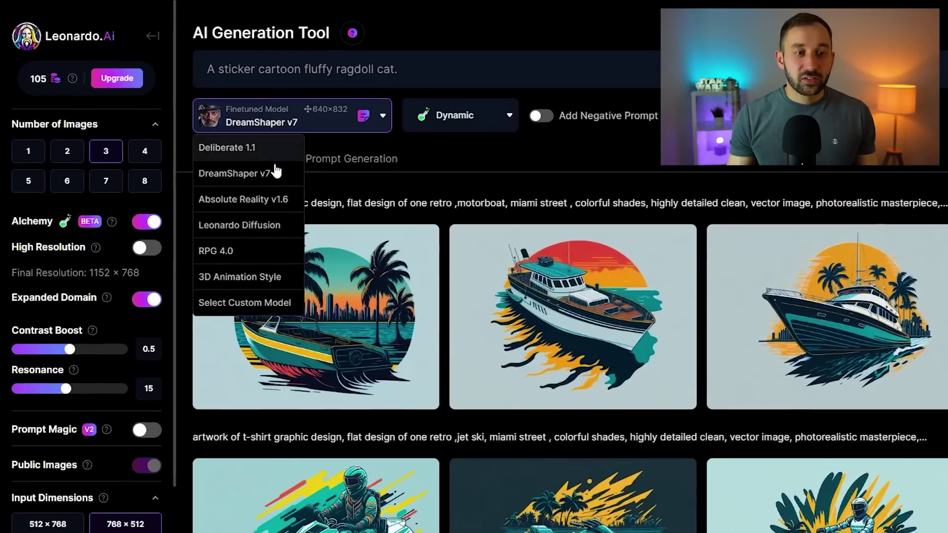
click(275, 234)
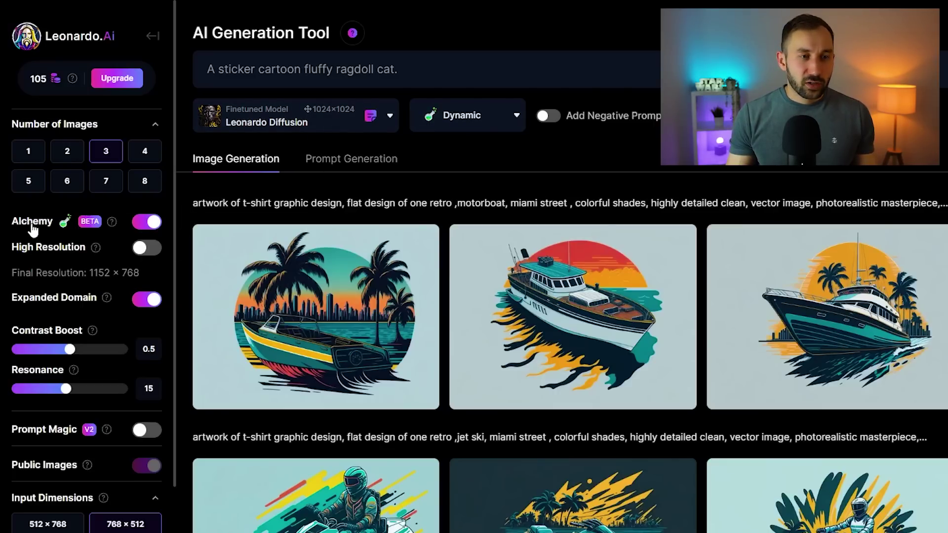
Turn off Alchemy for the image generation.
mouse_move(108, 232)
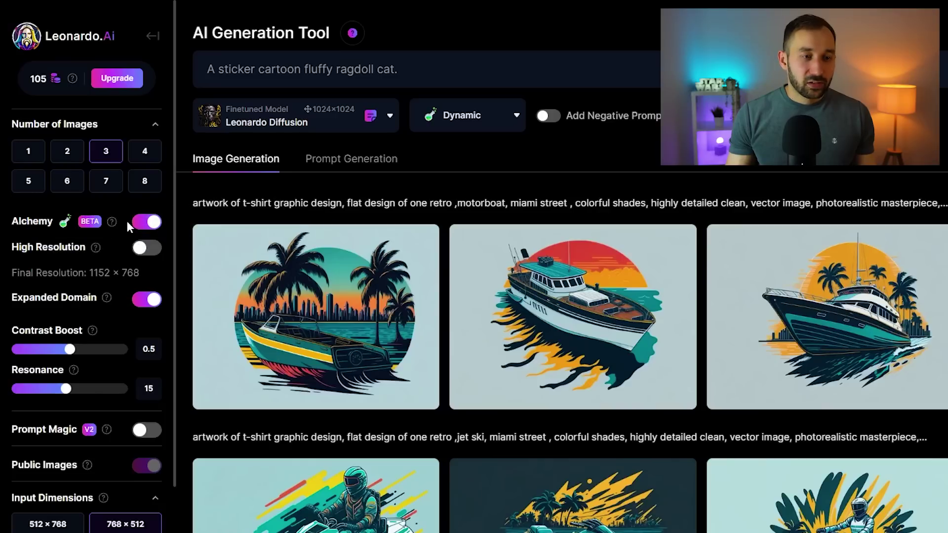
mouse_move(133, 222)
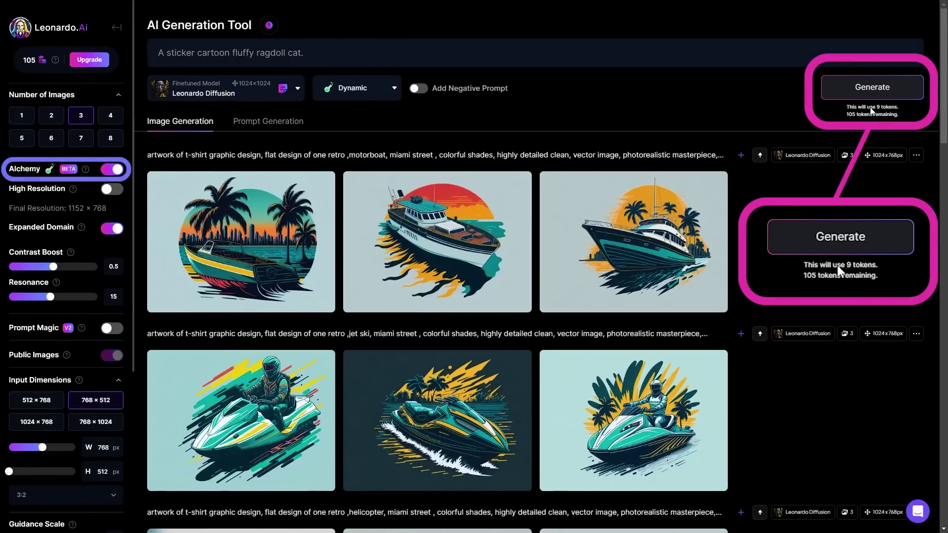
click(112, 170)
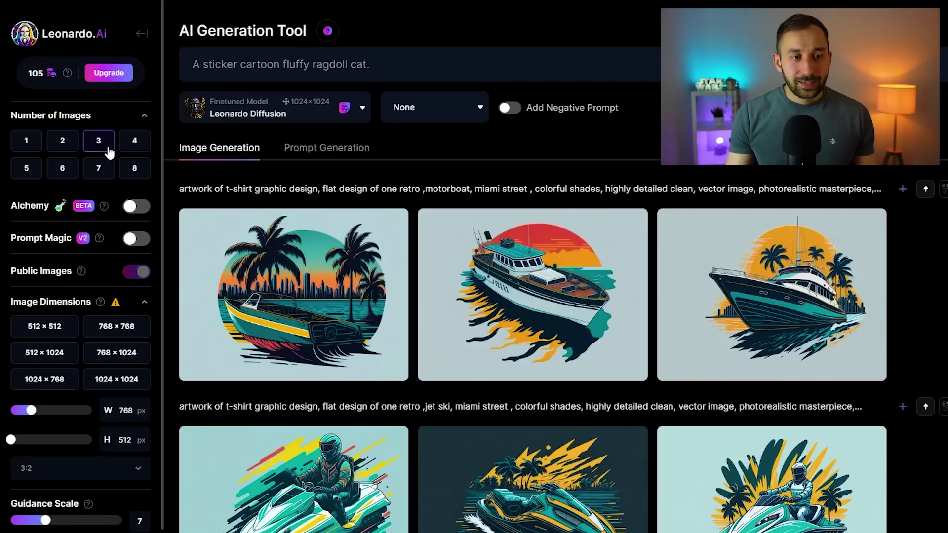
Try the 1:1 aspect ratio for the image dimensions and return it to 3:2.
scroll(135, 340, down, 1)
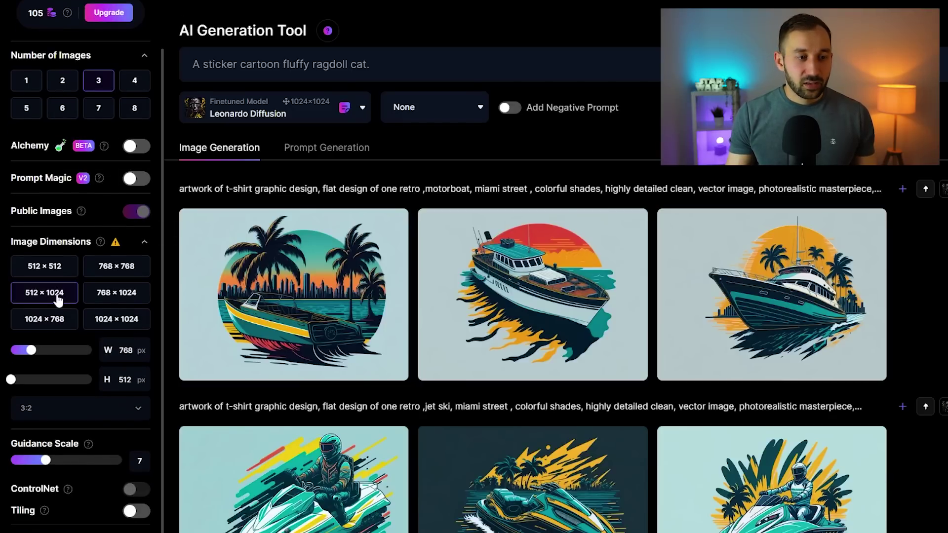
scroll(94, 297, down, 1)
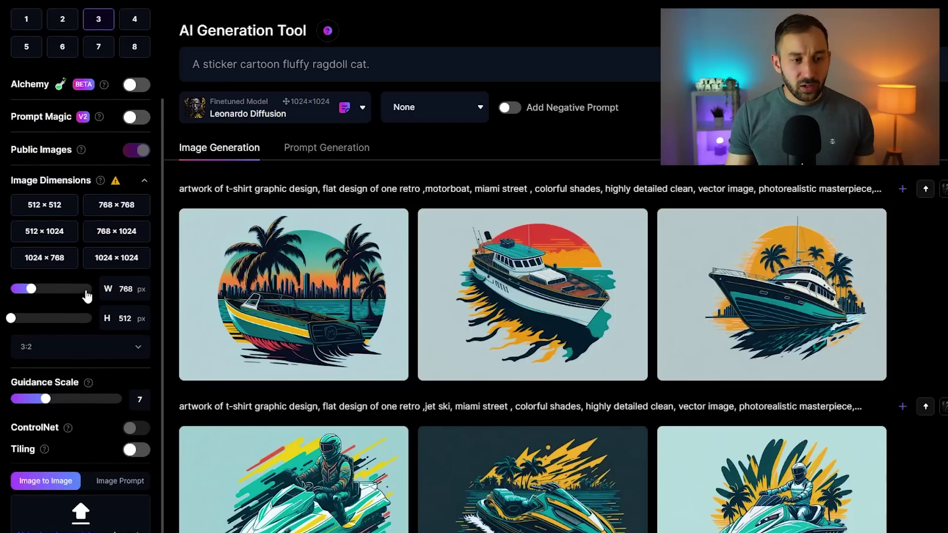
scroll(74, 321, down, 1)
click(68, 336)
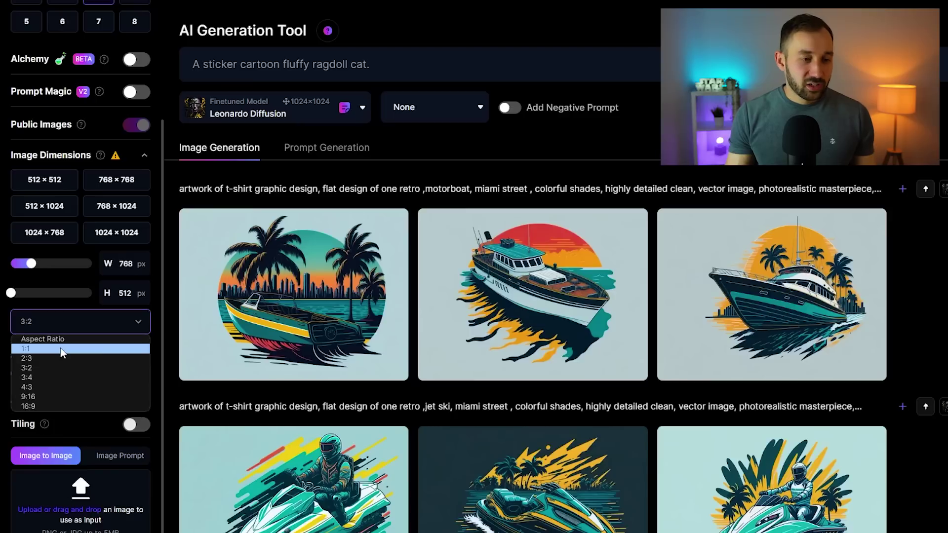
click(62, 350)
click(74, 321)
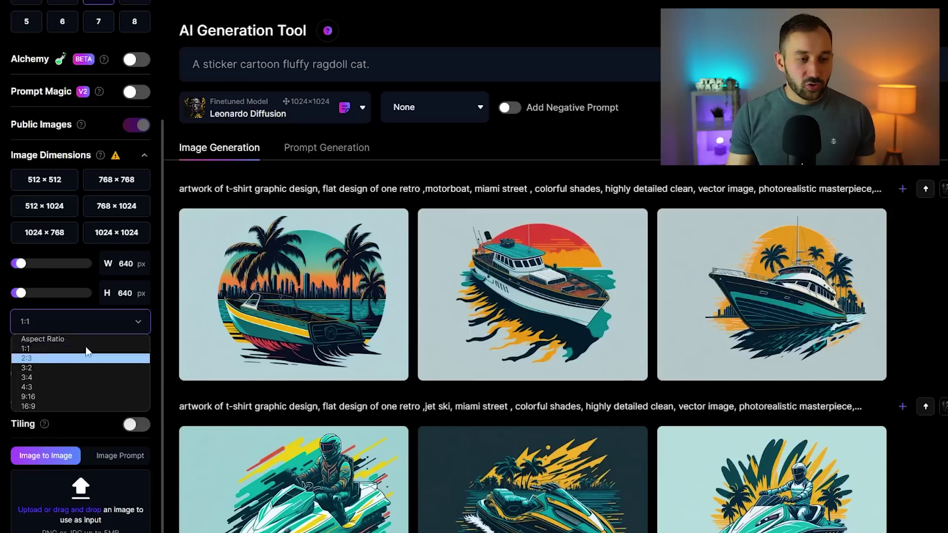
click(43, 371)
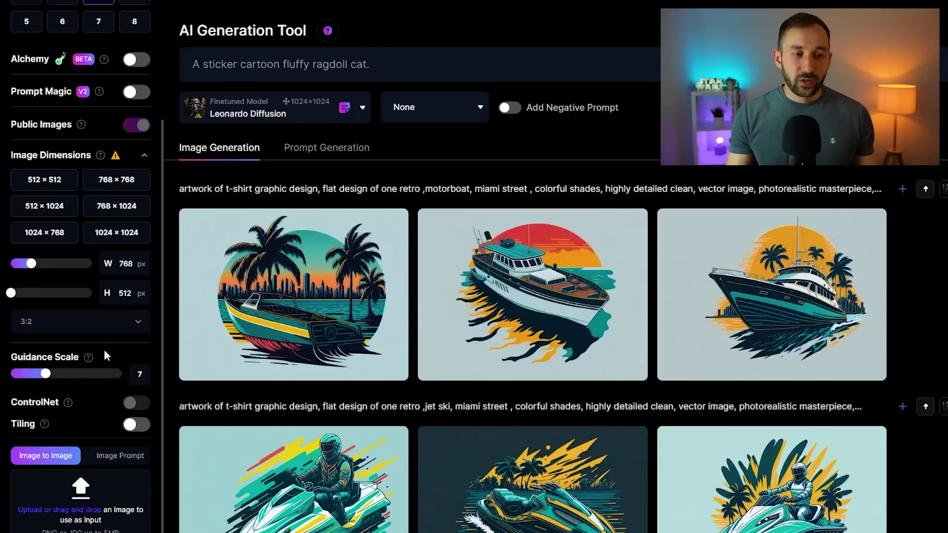
Set the image dimensions to the 1024 × 768 preset and look over the remaining generation settings.
scroll(109, 346, up, 1)
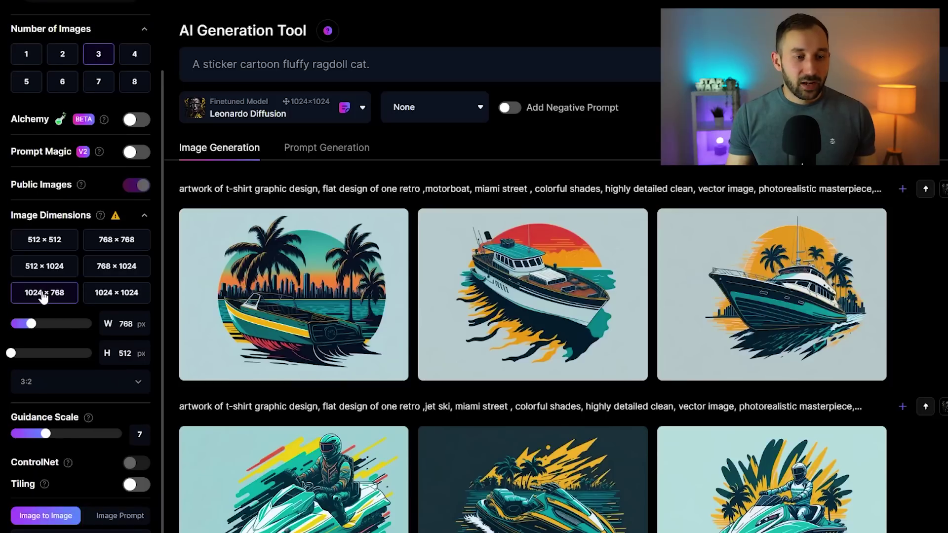
click(46, 295)
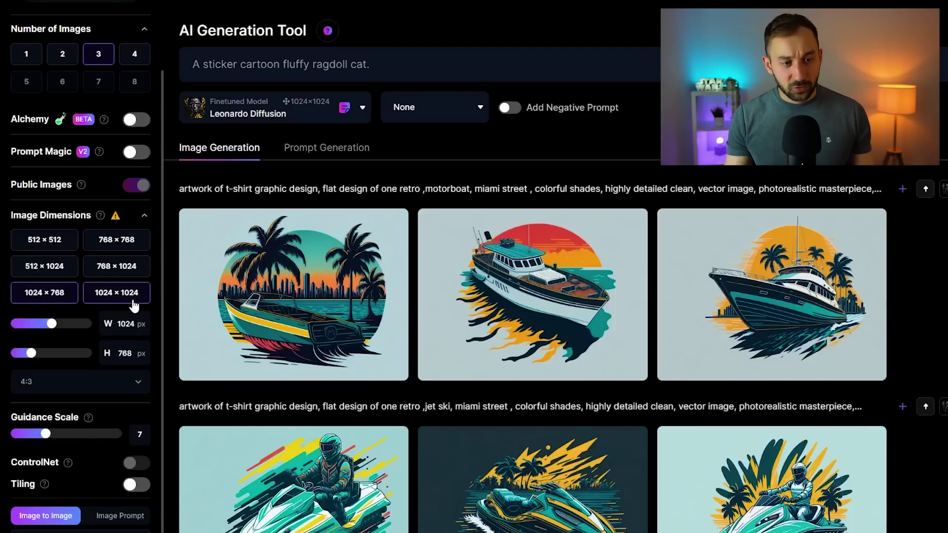
click(124, 302)
click(45, 294)
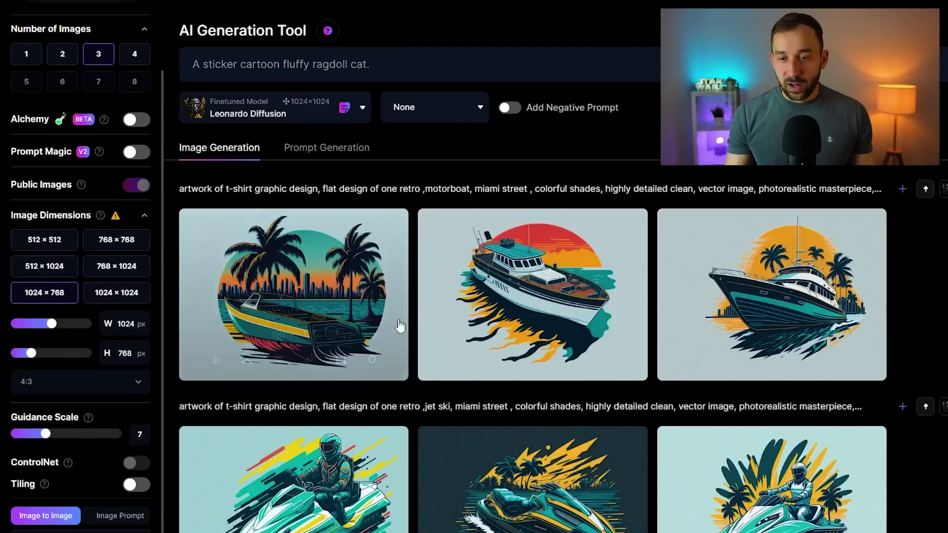
mouse_move(499, 315)
scroll(116, 304, down, 1)
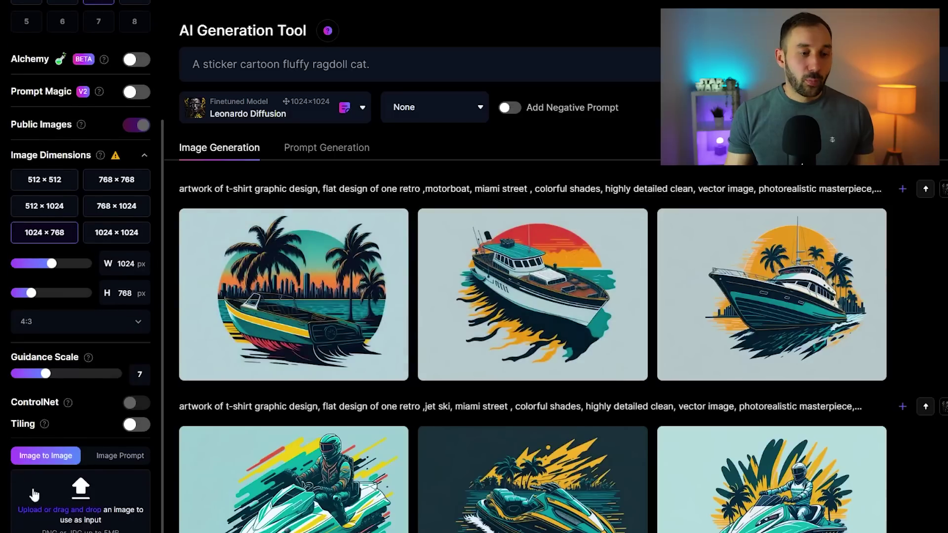
scroll(60, 344, up, 2)
scroll(64, 365, up, 1)
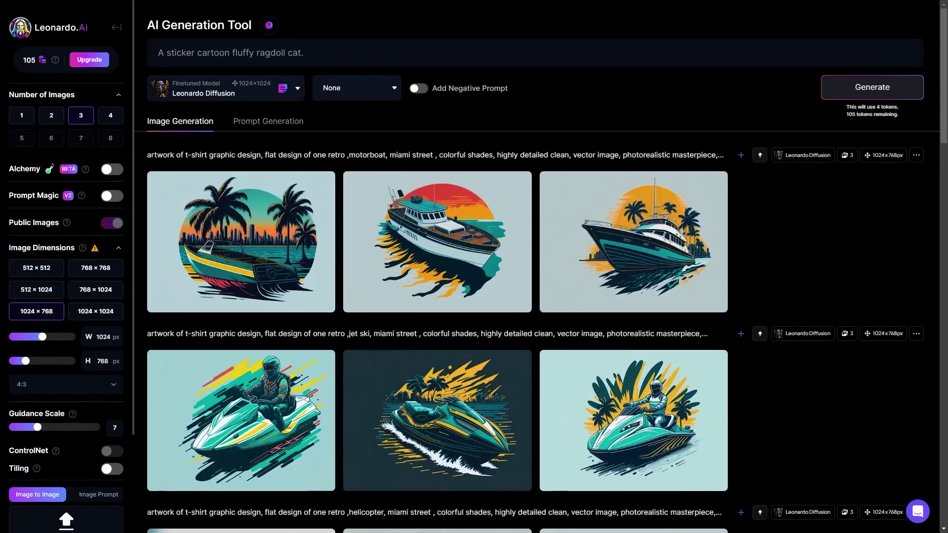
Generate three images from the prompt "A sticker of a cute dog" and look over the results.
click(267, 62)
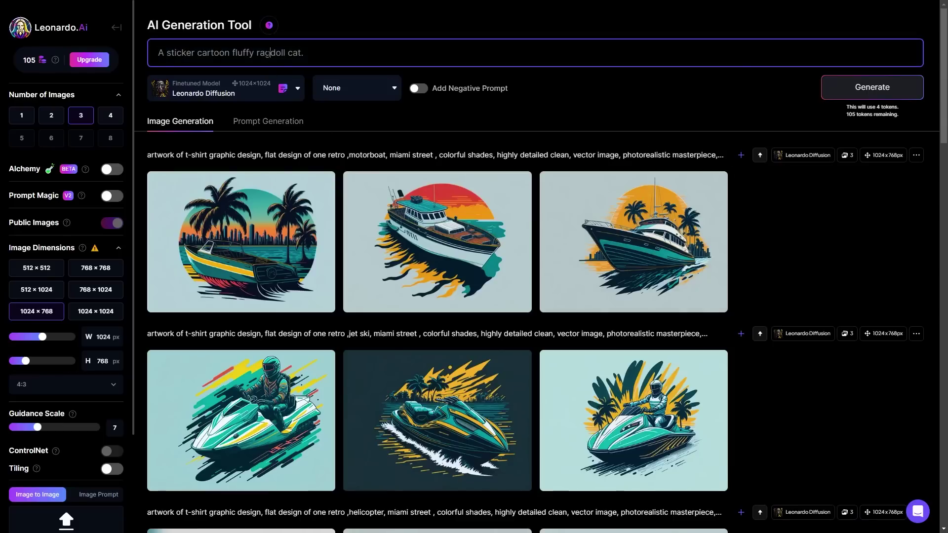
text(A sticker of a cute dog)
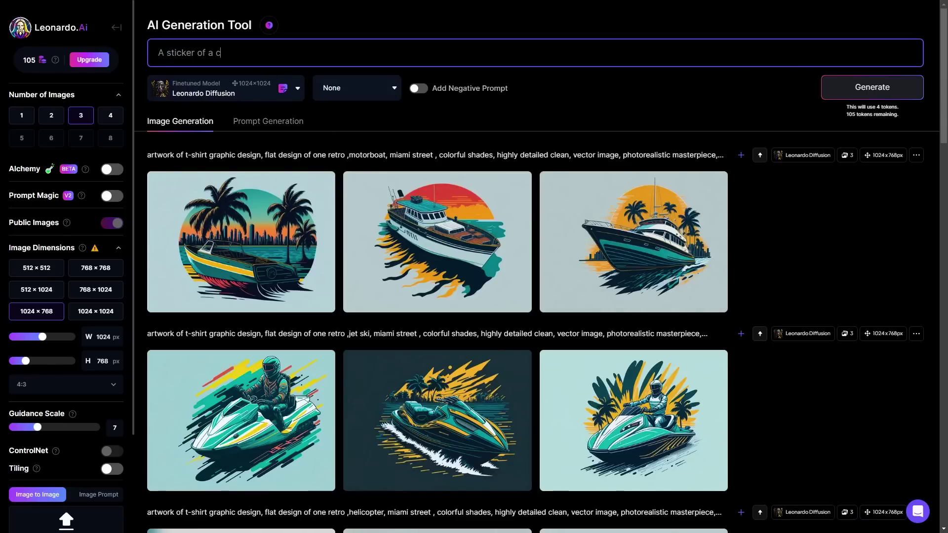
click(889, 95)
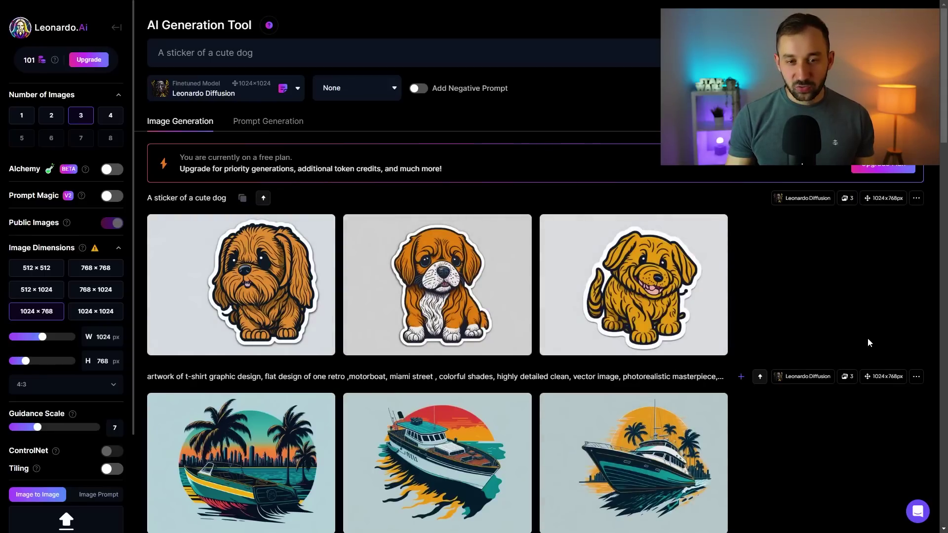
scroll(841, 310, down, 1)
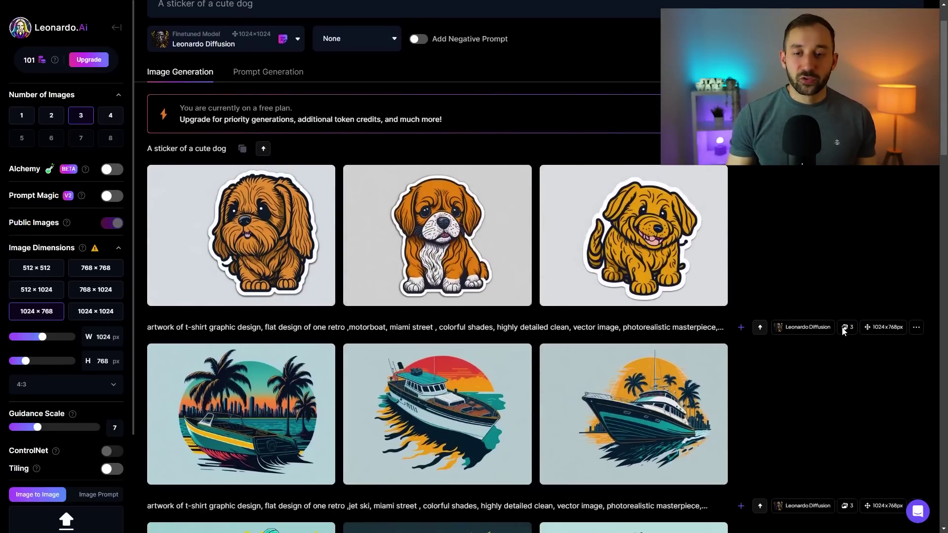
scroll(839, 332, up, 1)
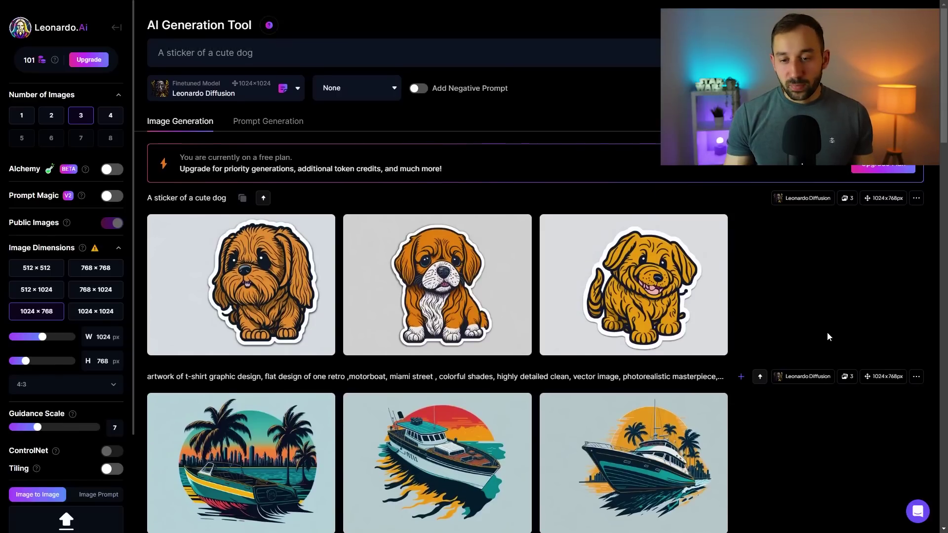
mouse_move(278, 286)
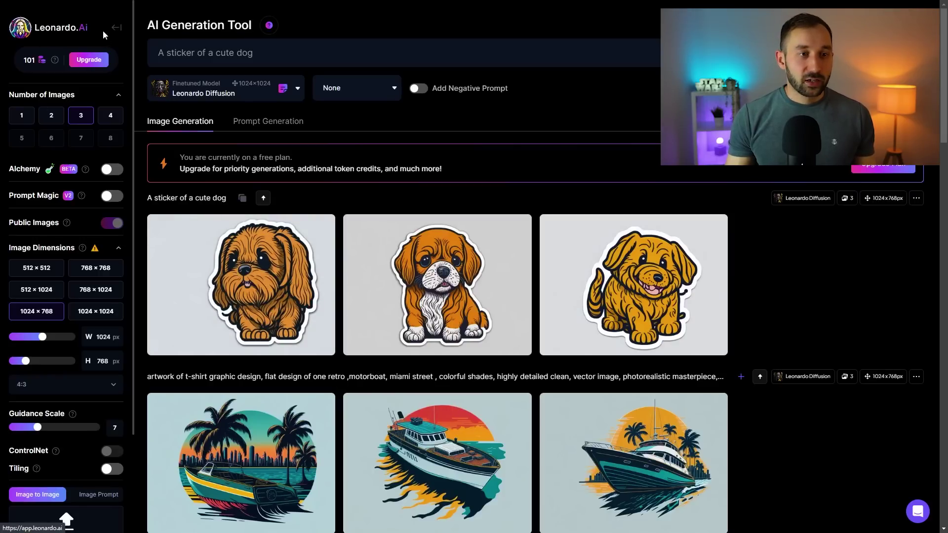
Find the colorful cat T-shirt design in the personal Liked Feed and open its details.
click(116, 27)
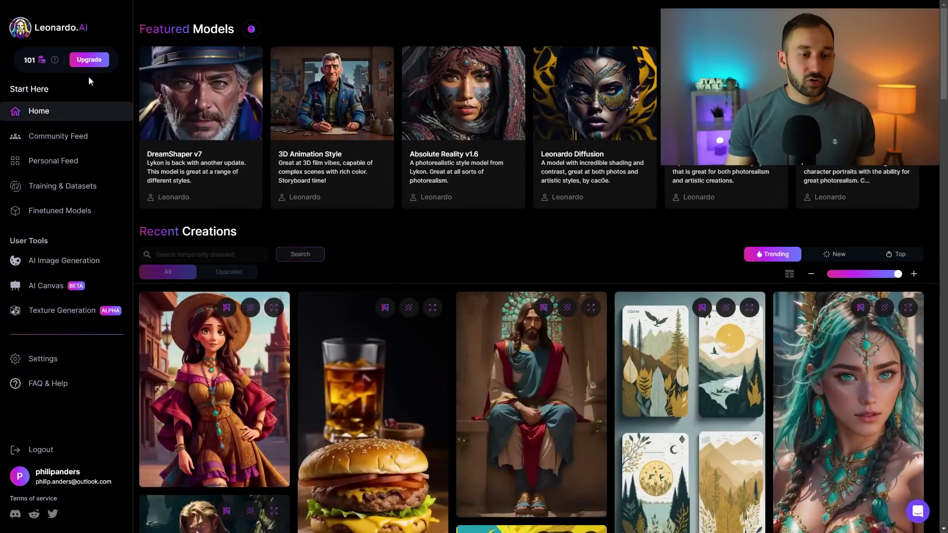
click(57, 166)
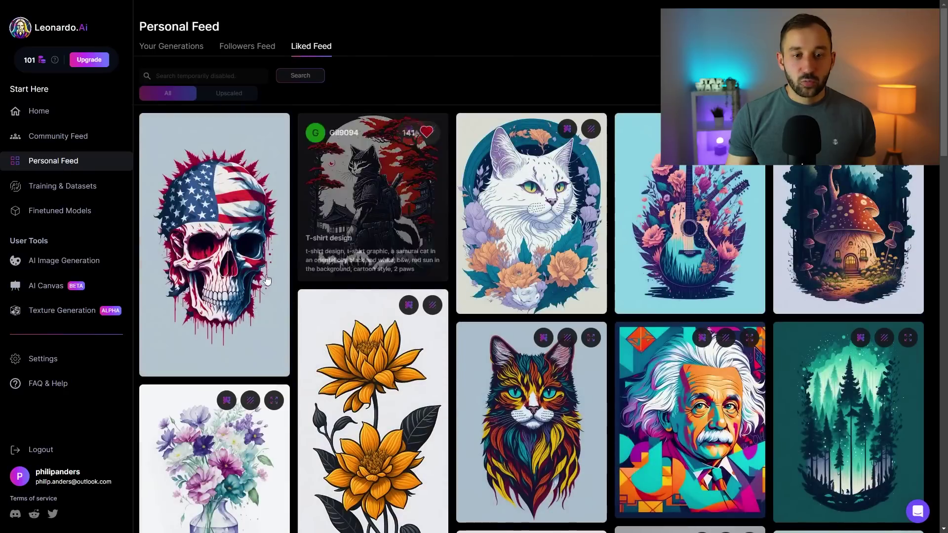
scroll(646, 243, down, 3)
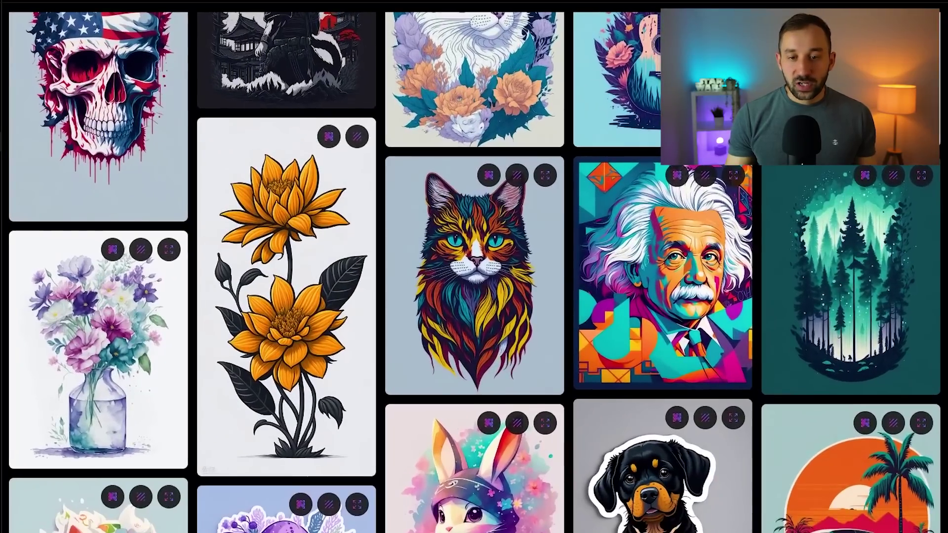
scroll(474, 266, down, 2)
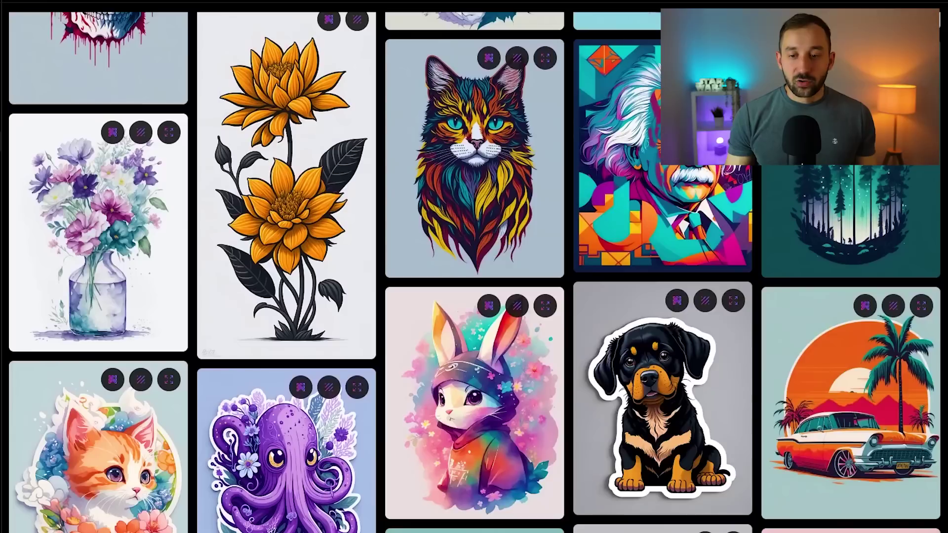
scroll(474, 267, down, 2)
scroll(434, 222, up, 3)
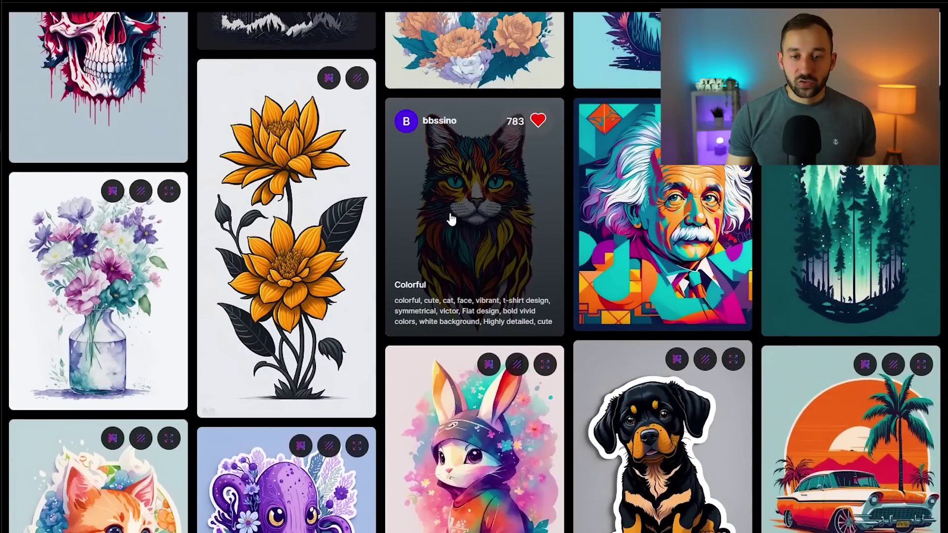
click(491, 216)
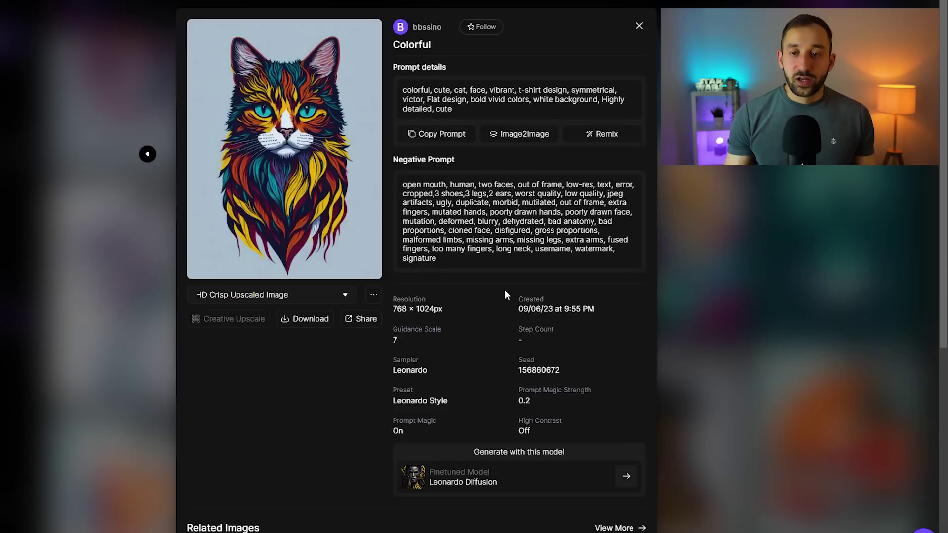
Remix the colorful cat design with Alchemy off and dimensions of 1024 × 1024, and generate the images.
click(593, 138)
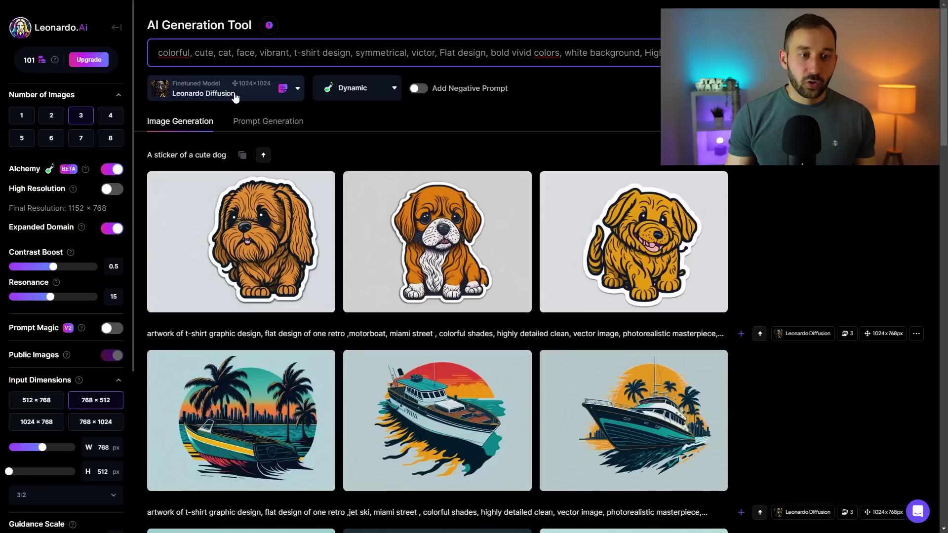
click(111, 169)
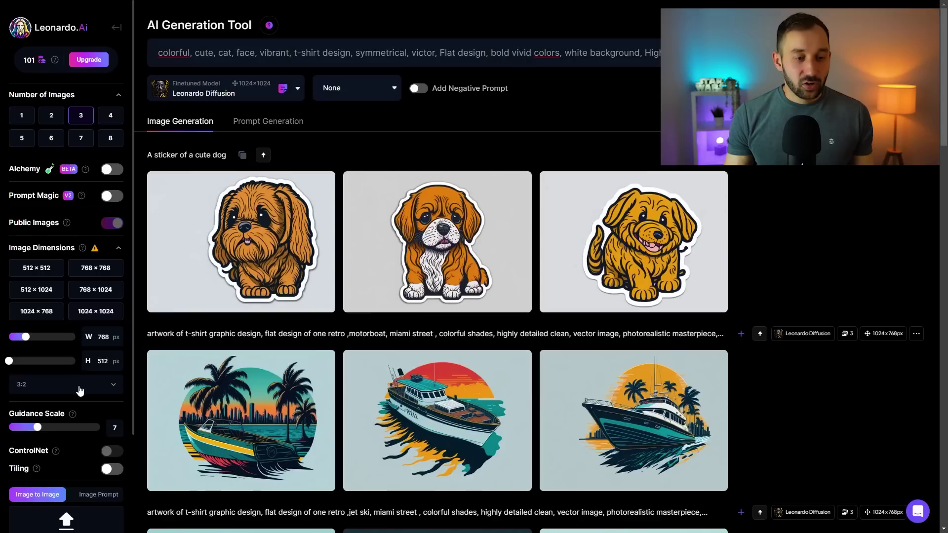
click(104, 316)
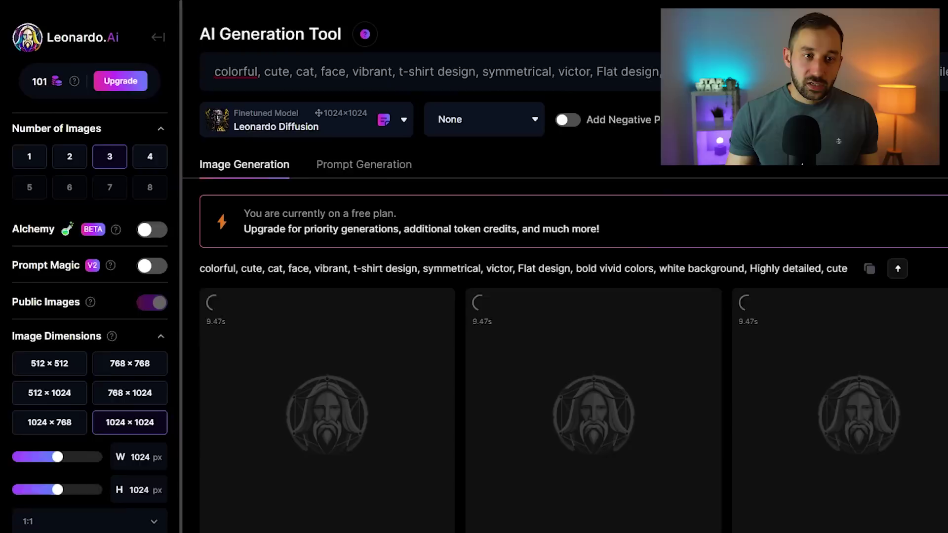
Replace "cat" with "raccoon" in the prompt, generate a new set of images and look over them.
drag(293, 72, 317, 71)
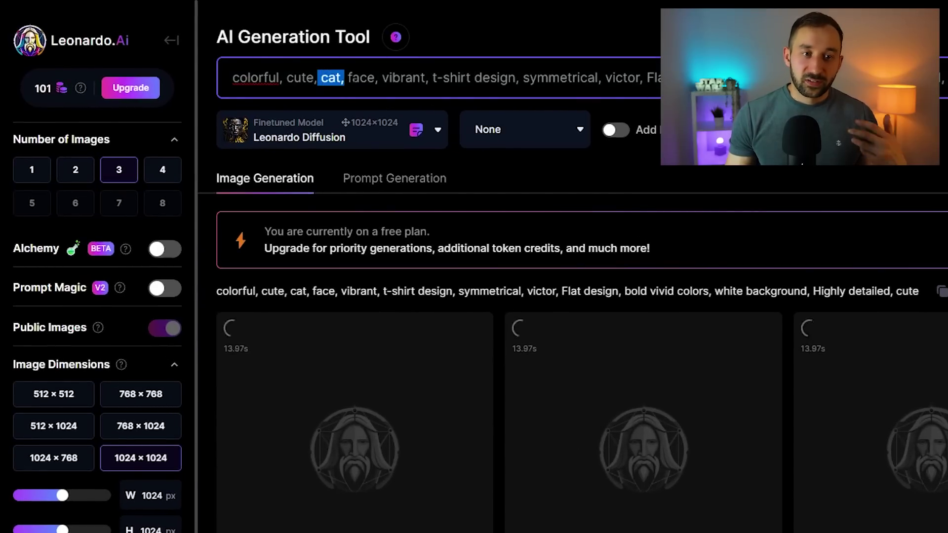
key(BackSpace)
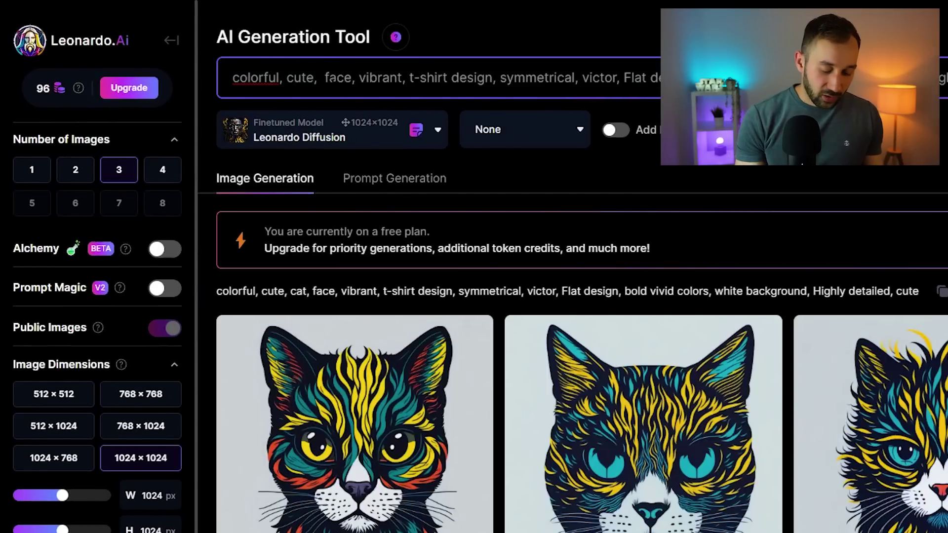
text(raccoon,)
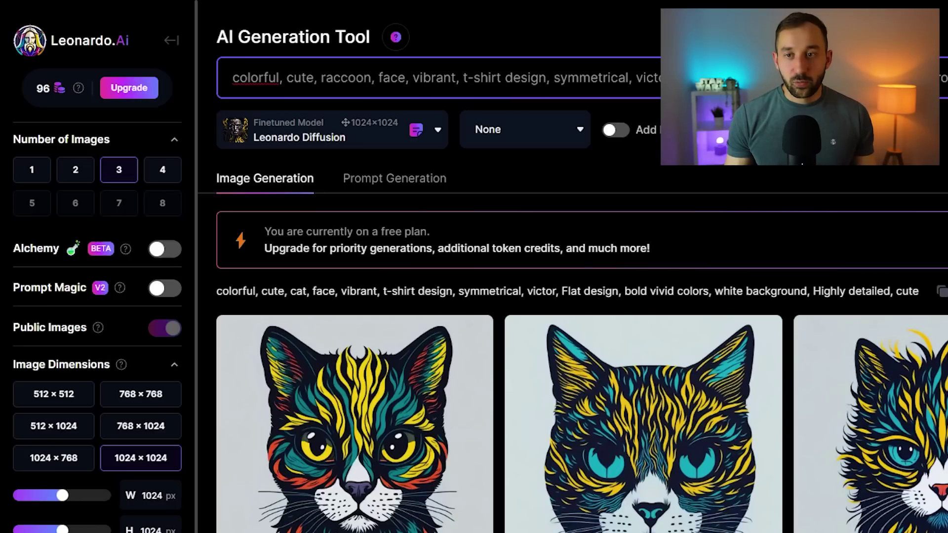
key(Return)
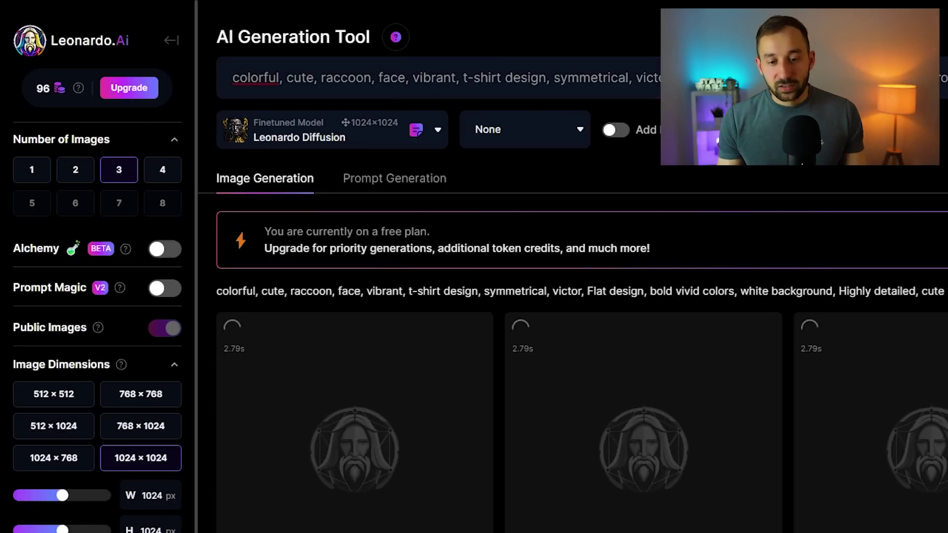
scroll(919, 487, down, 2)
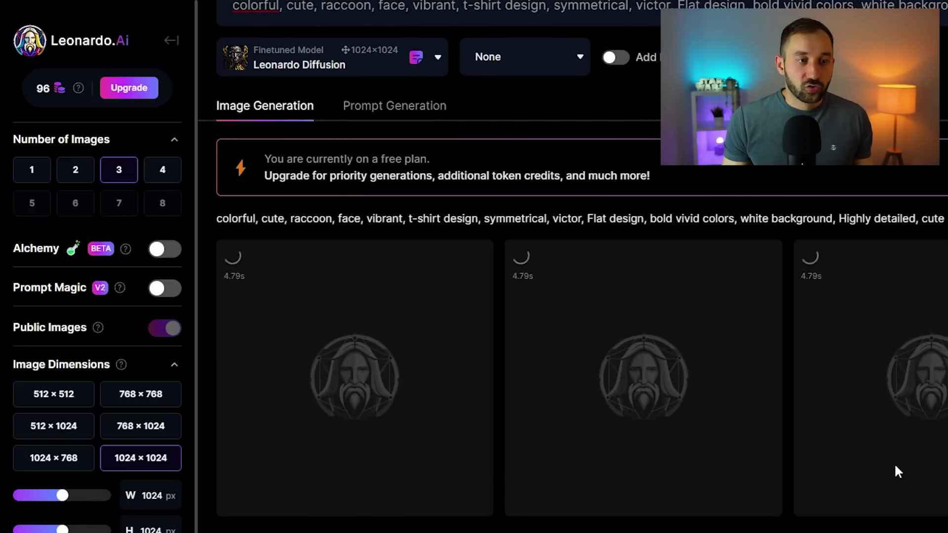
scroll(887, 465, down, 2)
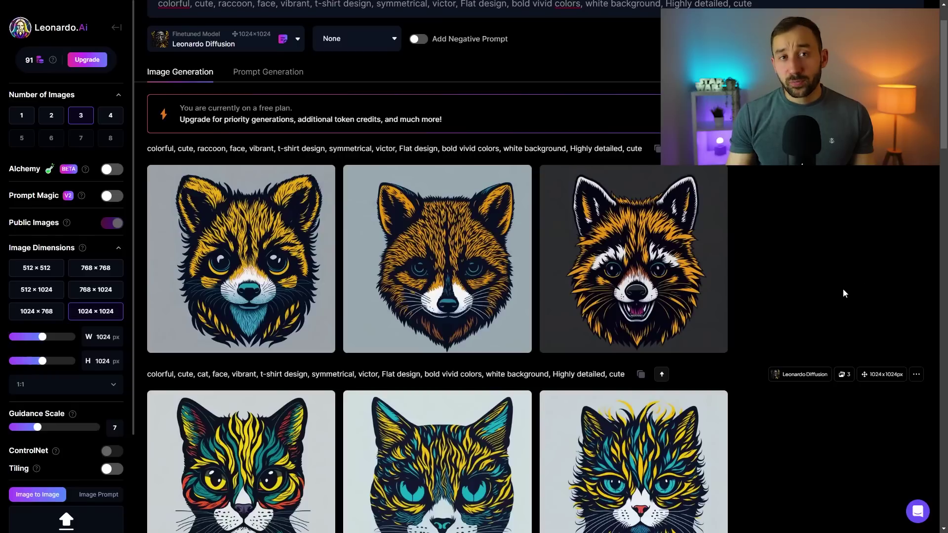
Download the third raccoon image, the one on the dark background.
mouse_move(719, 239)
scroll(691, 236, down, 1)
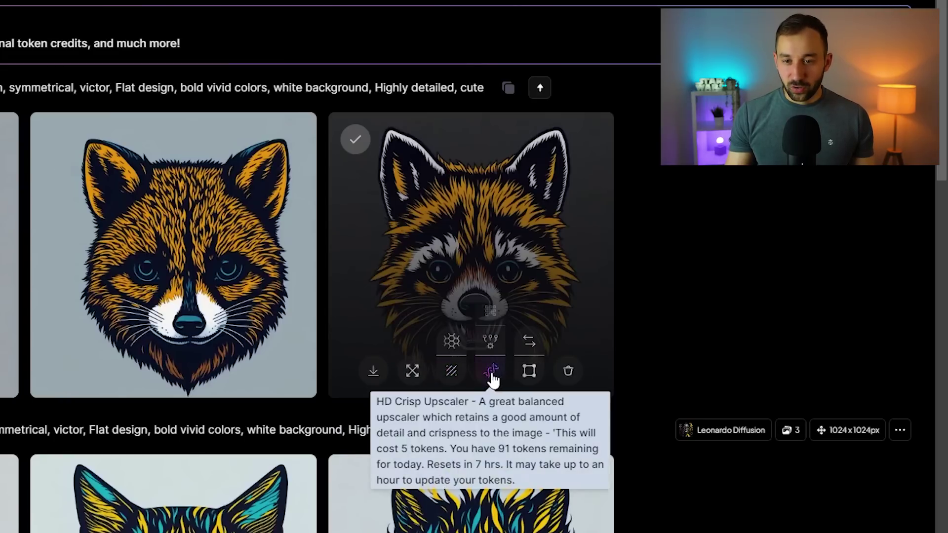
click(374, 371)
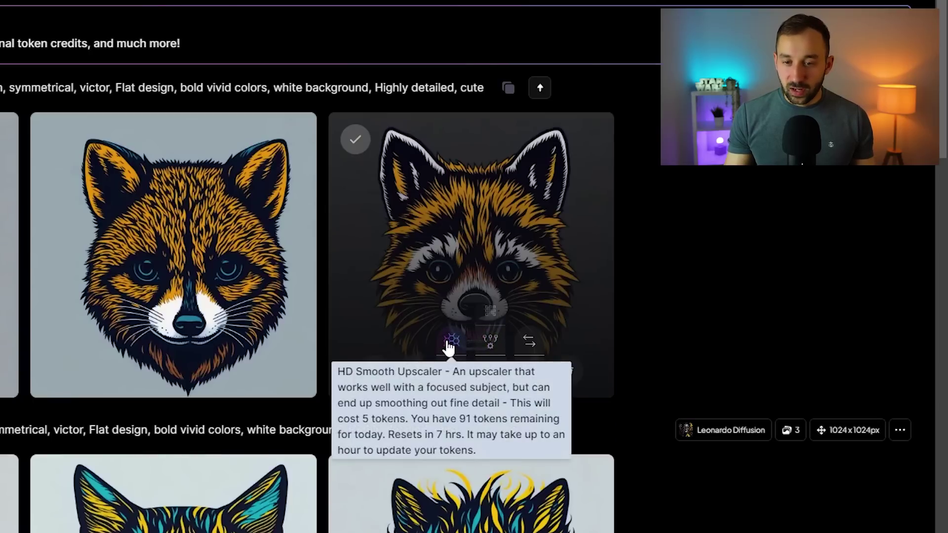
Browse the earlier generations down to the retro motorboat designs and view the first one enlarged.
scroll(644, 324, down, 2)
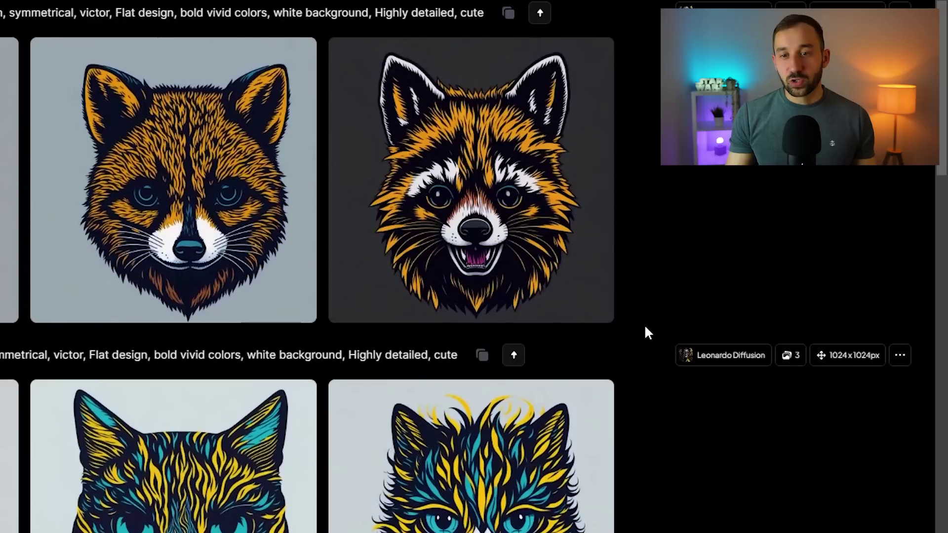
scroll(647, 330, down, 4)
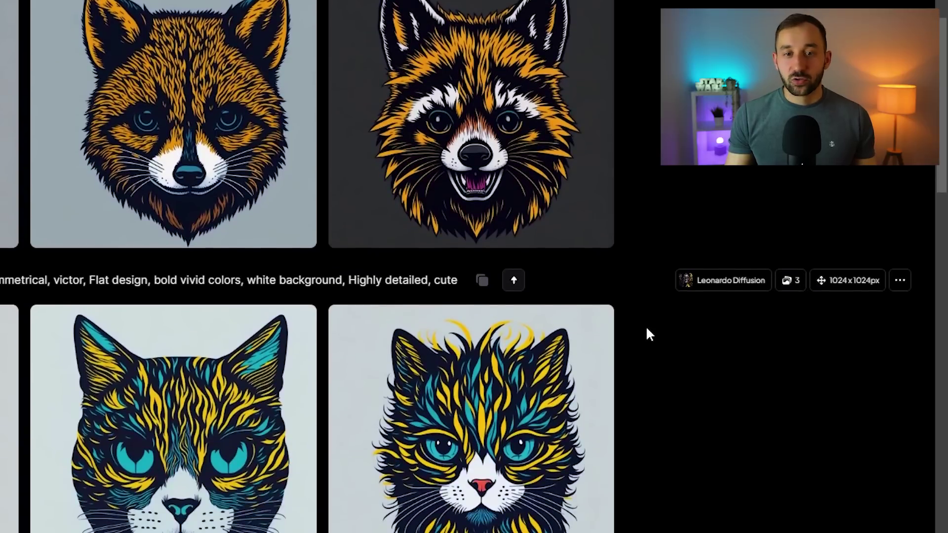
scroll(645, 328, down, 4)
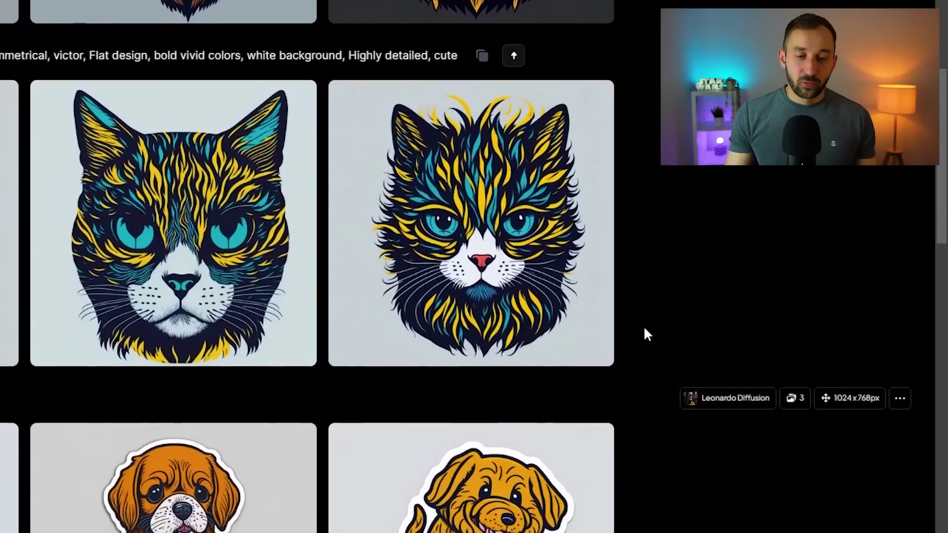
scroll(644, 326, down, 10)
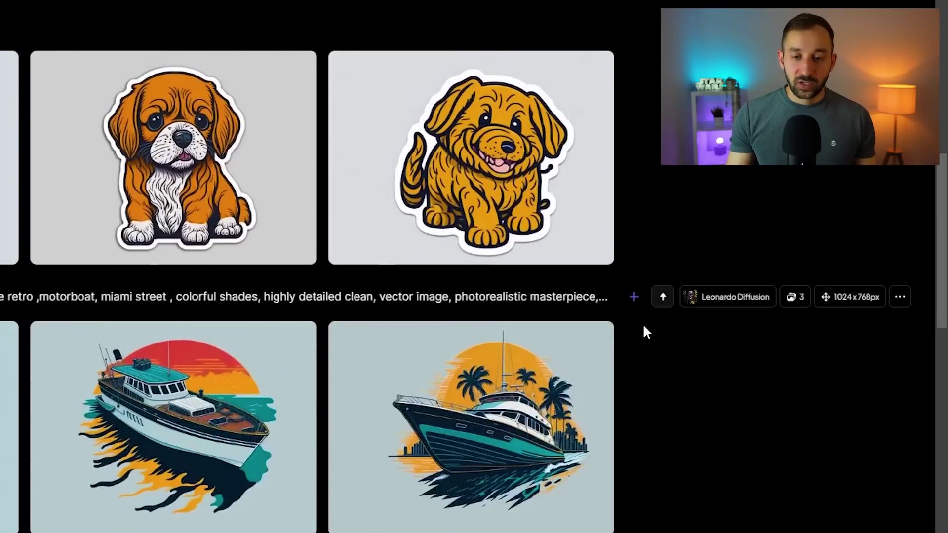
scroll(637, 326, down, 4)
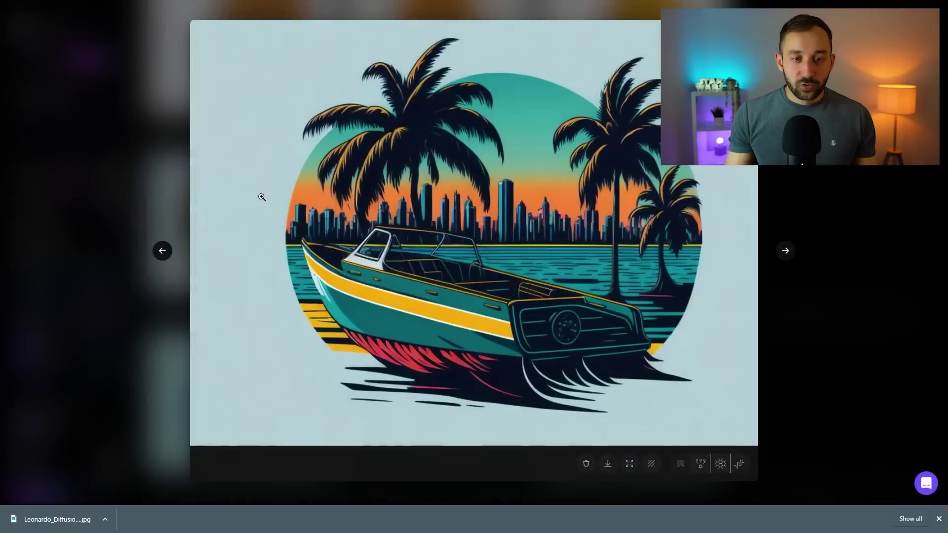
click(844, 190)
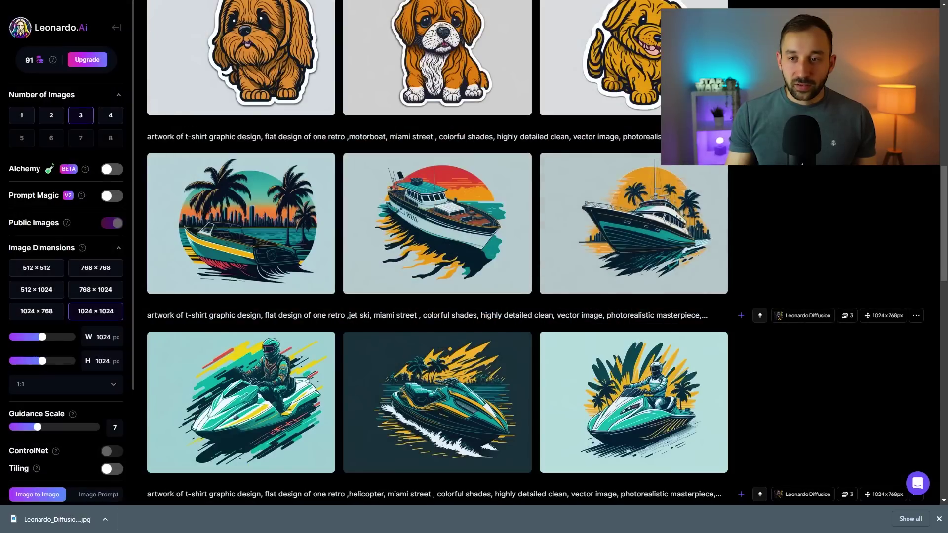
Expand the full motorboat T-shirt prompt and read it through, comparing it with the jet ski designs below.
click(740, 136)
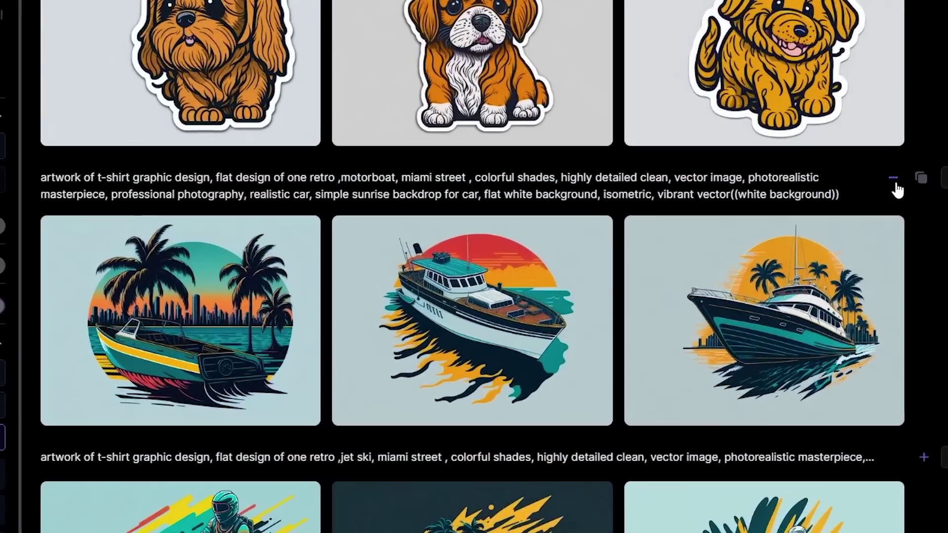
click(894, 181)
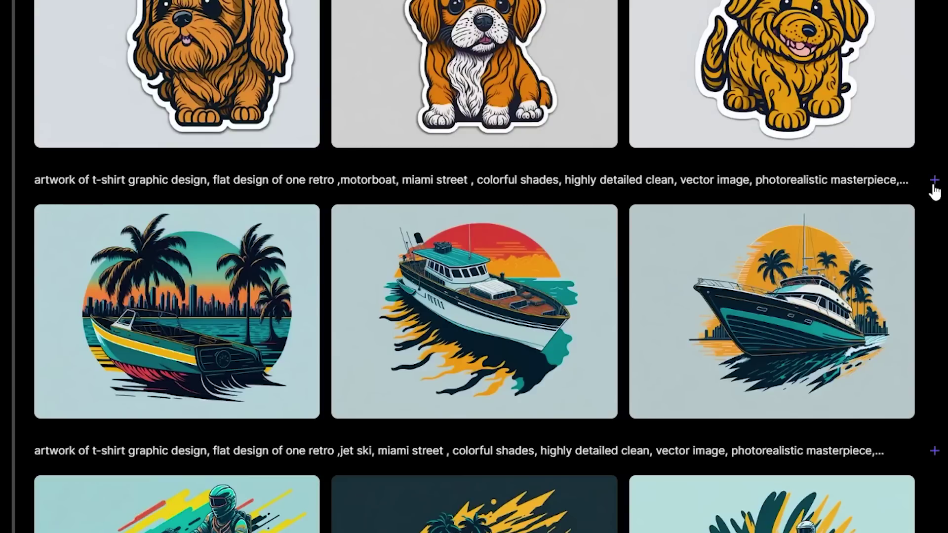
click(933, 184)
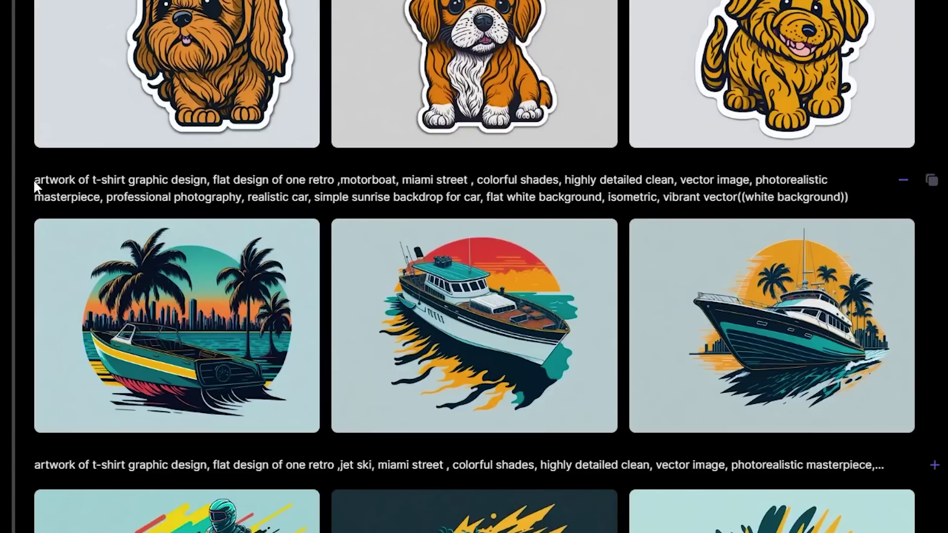
drag(36, 183, 845, 197)
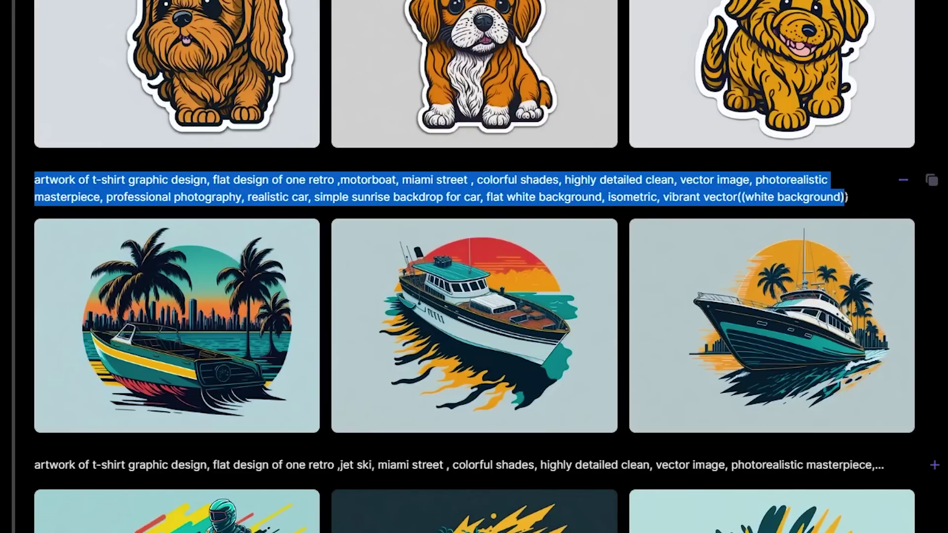
click(855, 192)
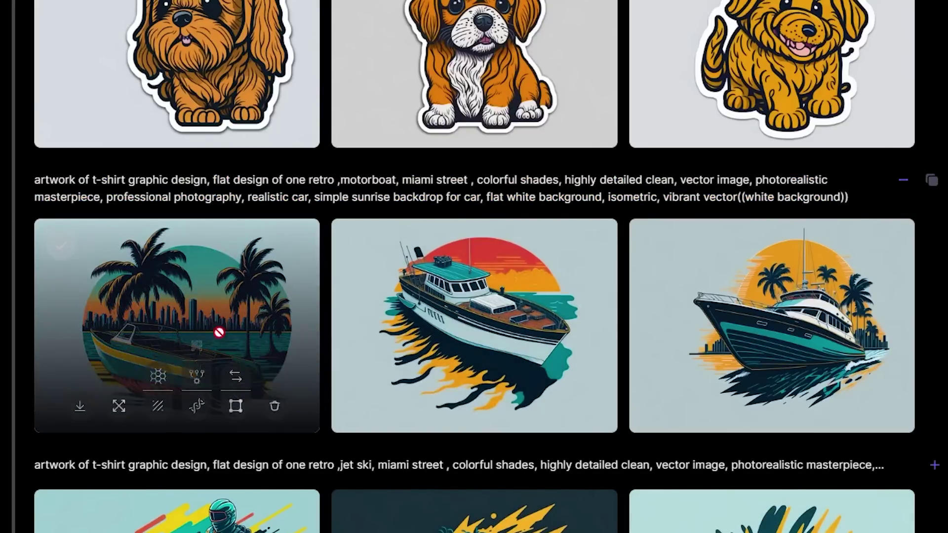
scroll(838, 321, down, 3)
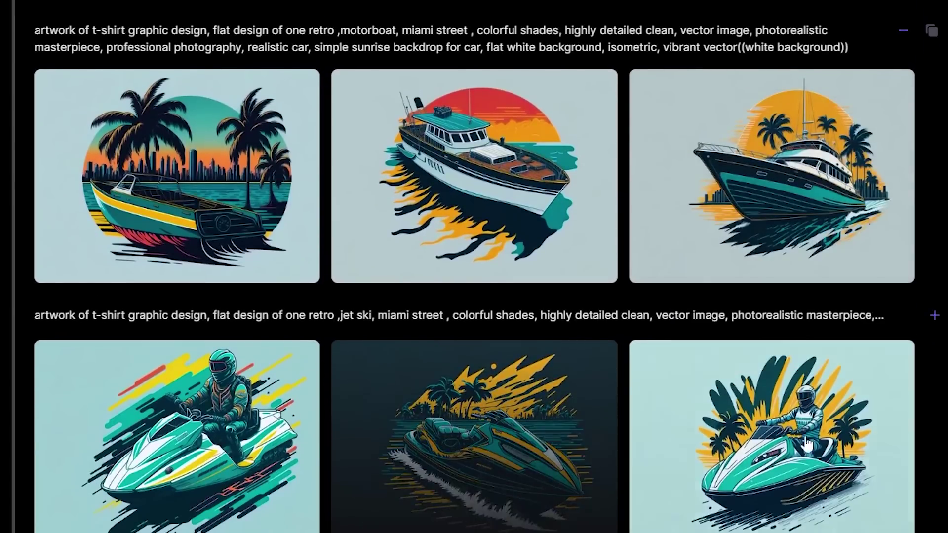
Browse the earlier T-shirt generations from the jet ski designs through the helicopters and motorbikes to the classic cars.
scroll(806, 444, down, 5)
scroll(805, 444, up, 6)
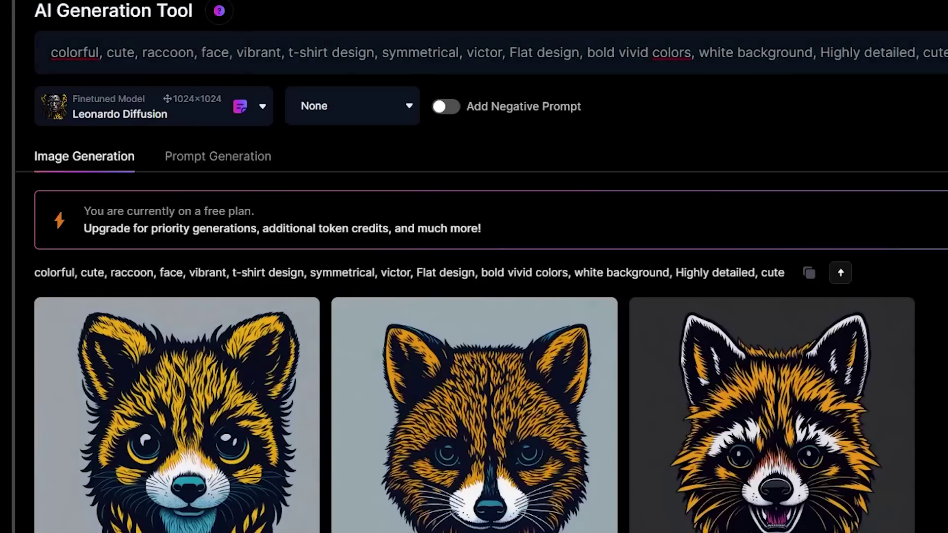
scroll(692, 451, down, 5)
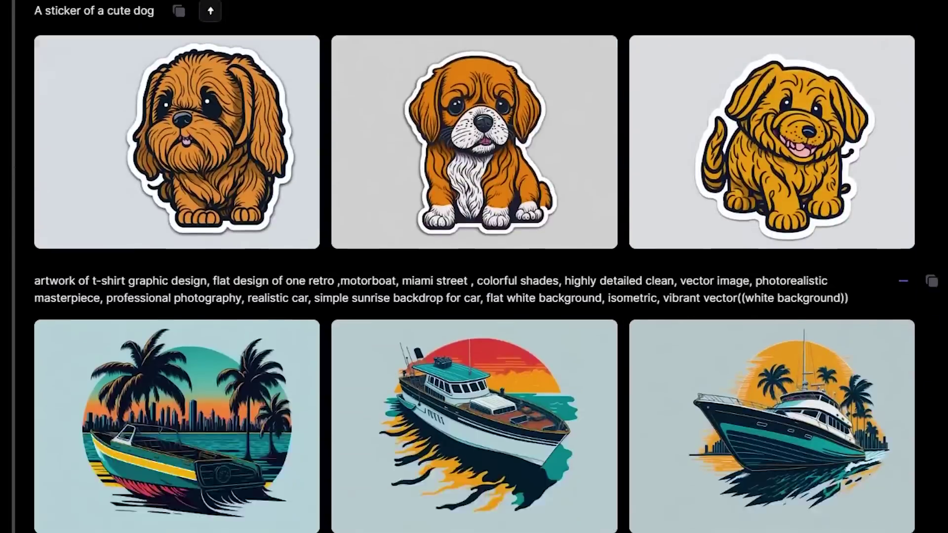
scroll(474, 266, down, 10)
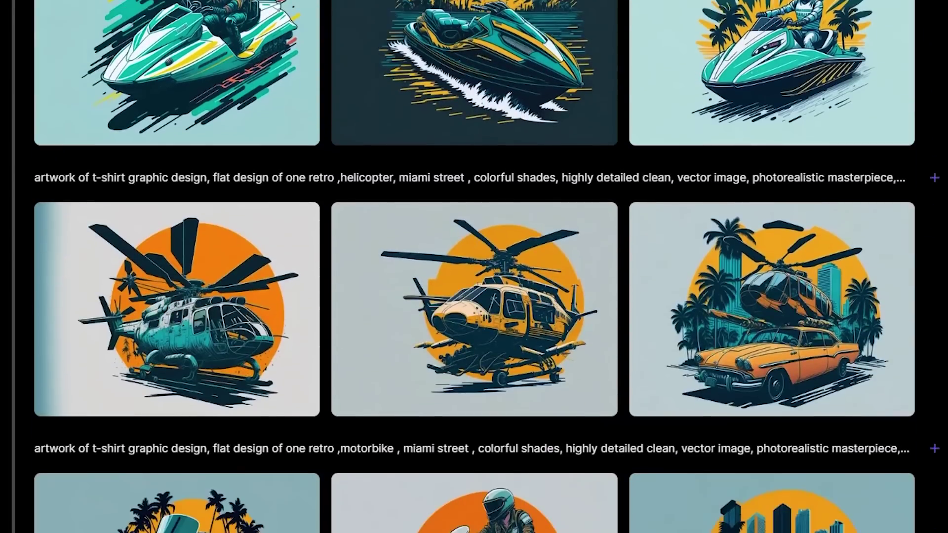
scroll(861, 302, down, 4)
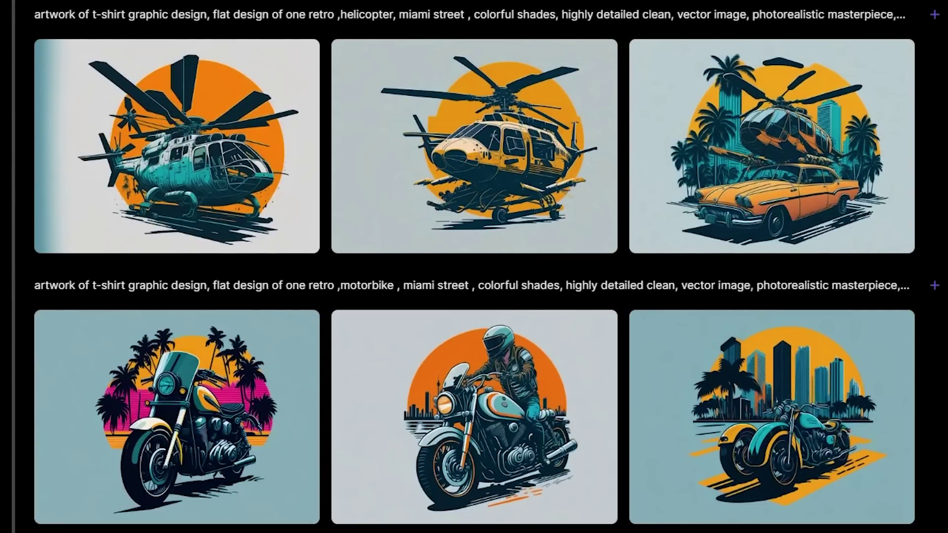
scroll(474, 266, down, 4)
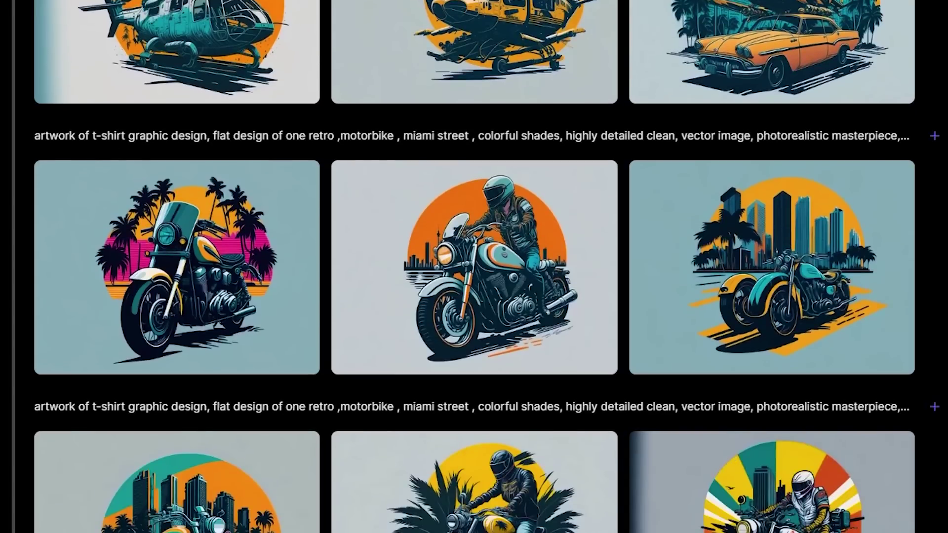
scroll(474, 266, down, 2)
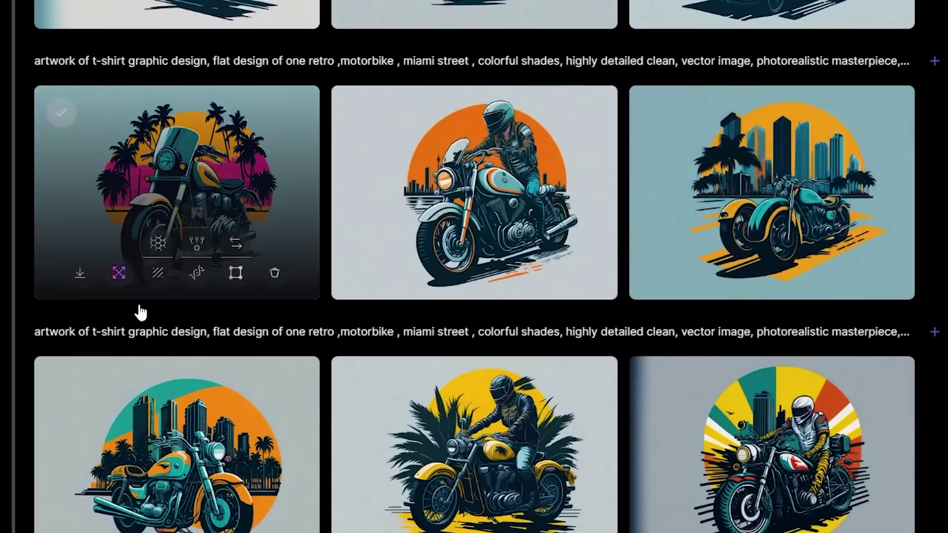
scroll(244, 405, down, 2)
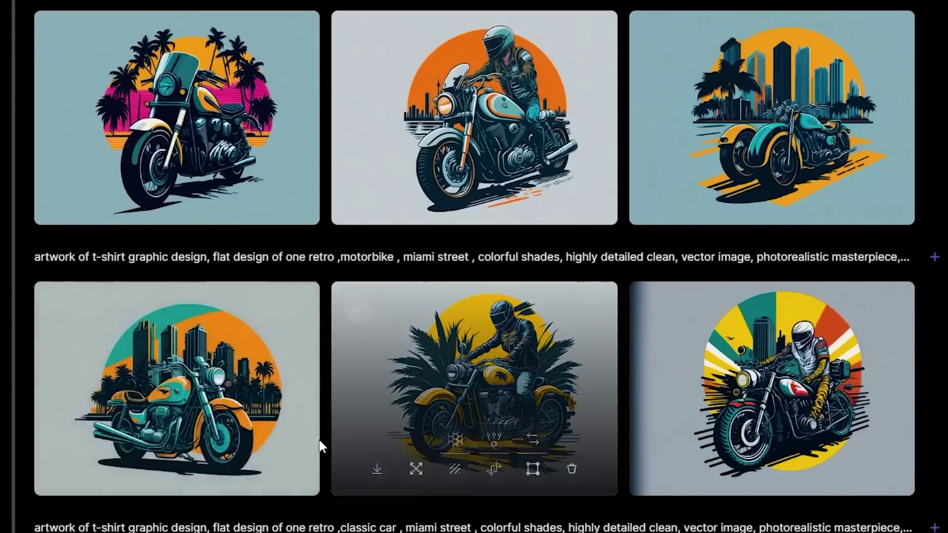
scroll(328, 437, down, 2)
scroll(334, 378, down, 3)
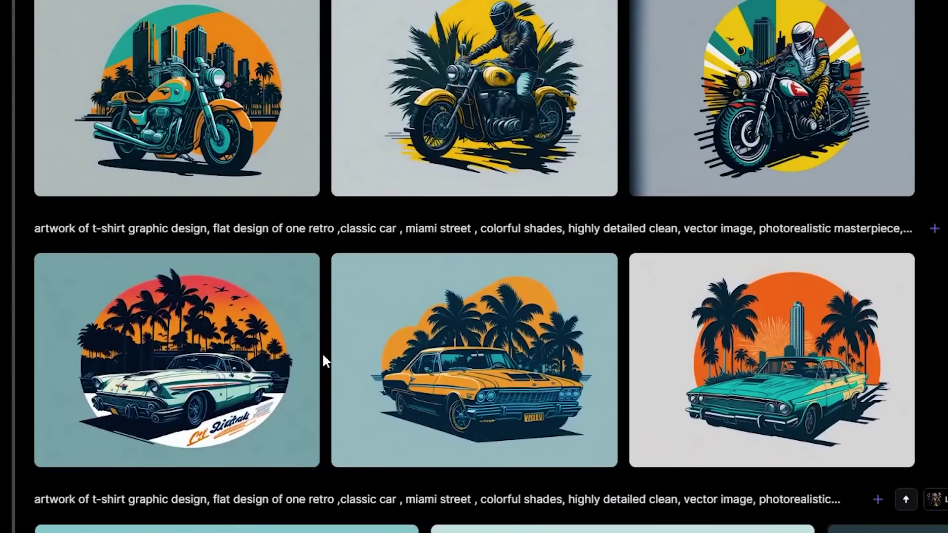
scroll(323, 356, down, 2)
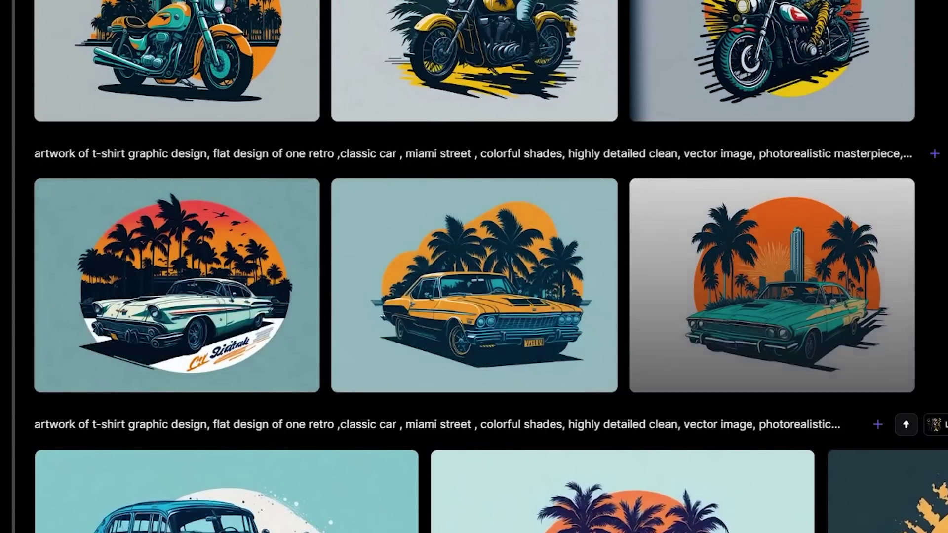
scroll(474, 267, down, 1)
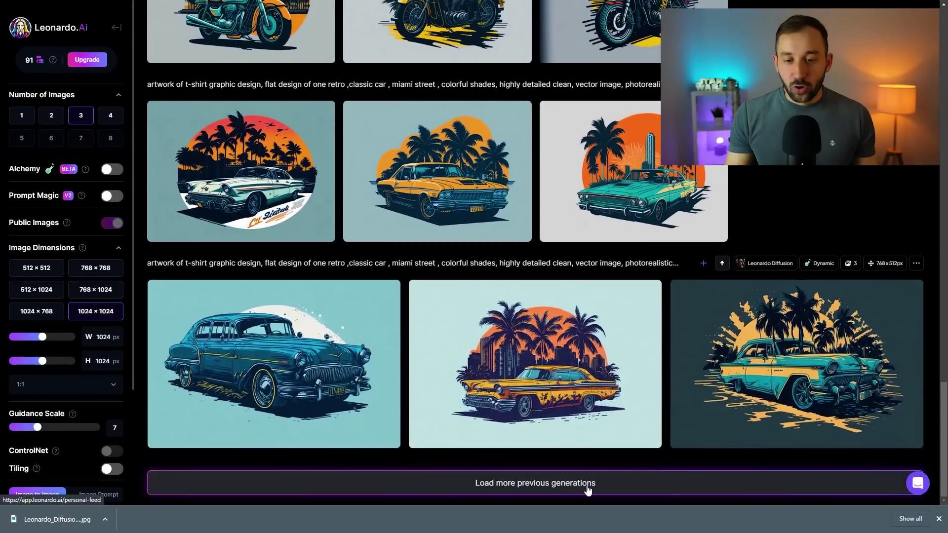
Load more previous generations, show your own generations in the personal feed and browse down to the mountain range designs.
click(592, 486)
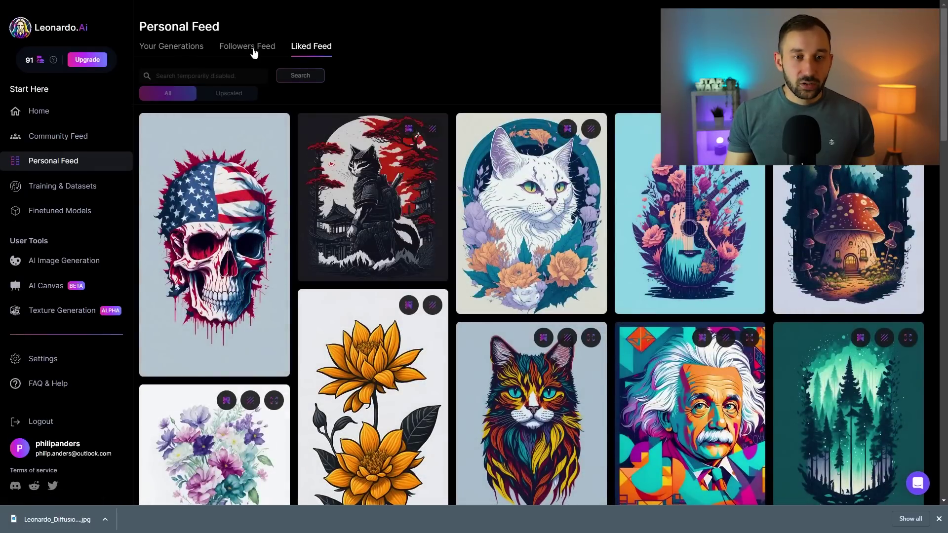
click(167, 54)
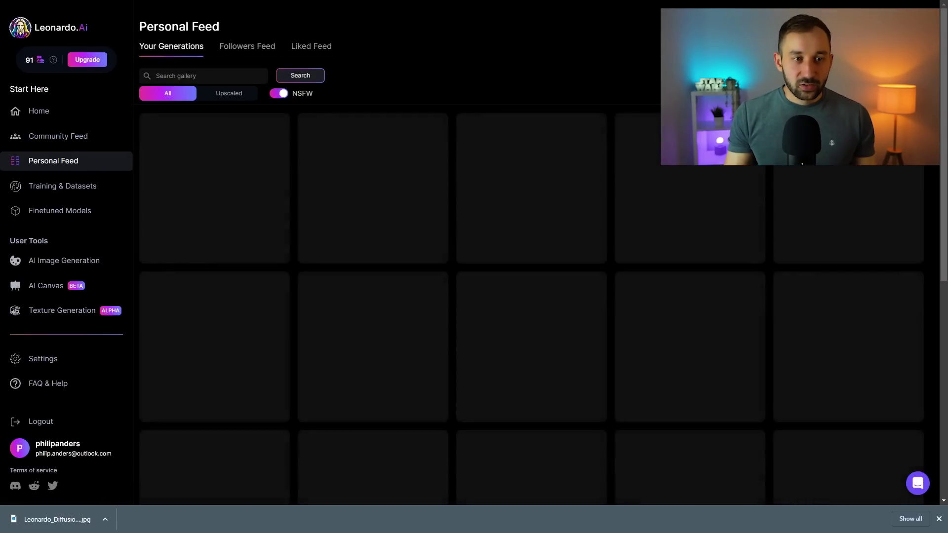
scroll(423, 188, down, 6)
scroll(424, 188, down, 20)
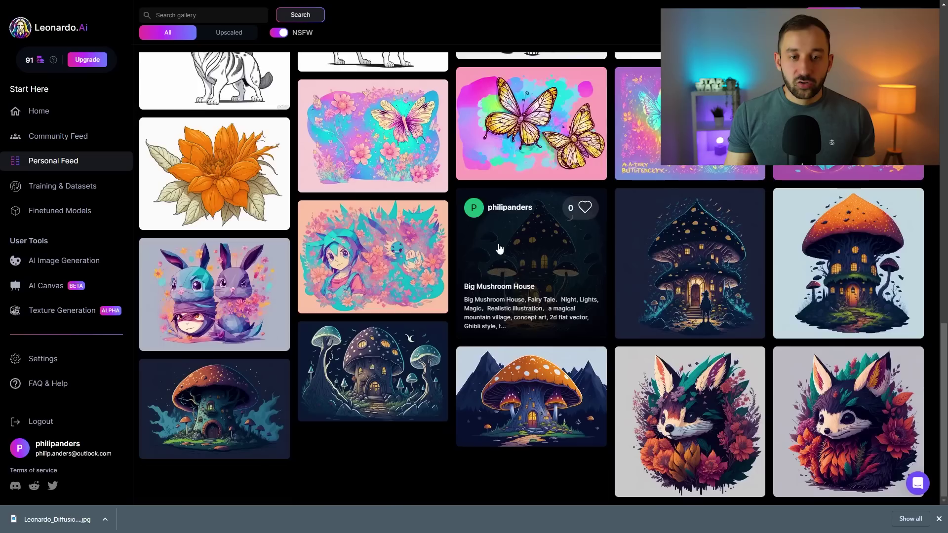
scroll(493, 271, down, 10)
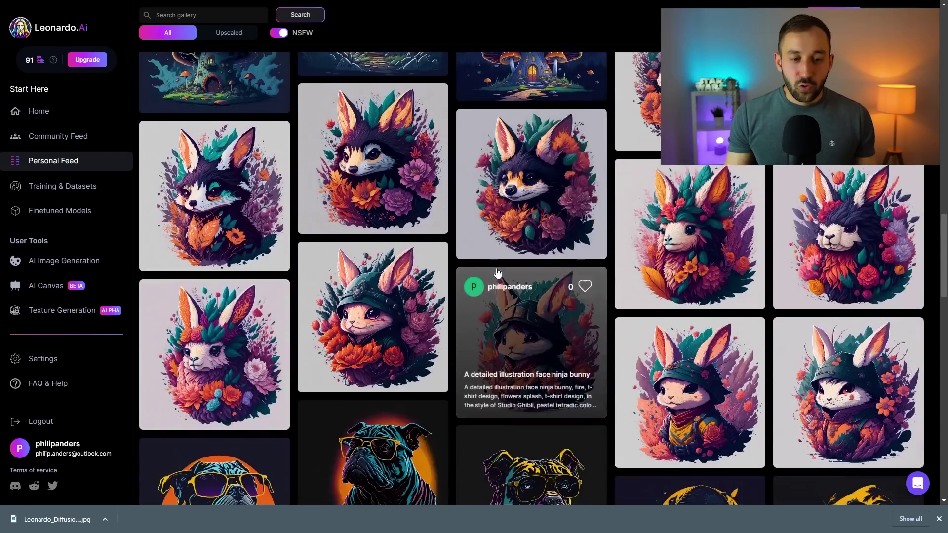
scroll(495, 266, down, 6)
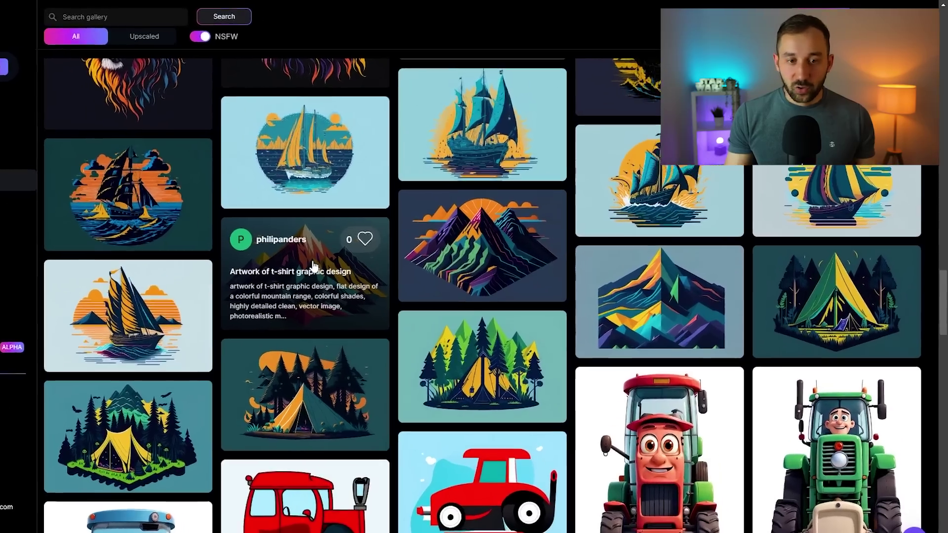
Open the details of the colorful mountain range T-shirt design, read its full prompt and close it.
click(313, 266)
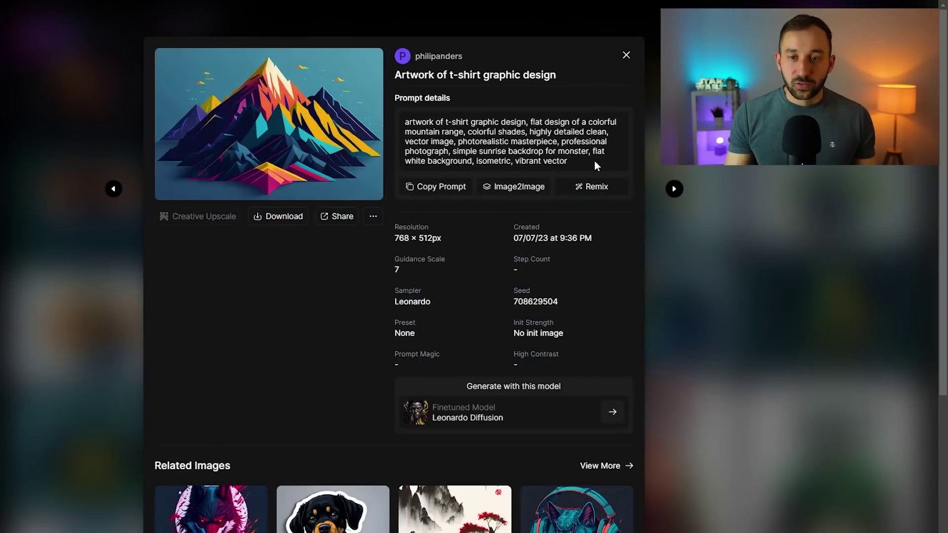
drag(597, 165, 405, 121)
click(579, 95)
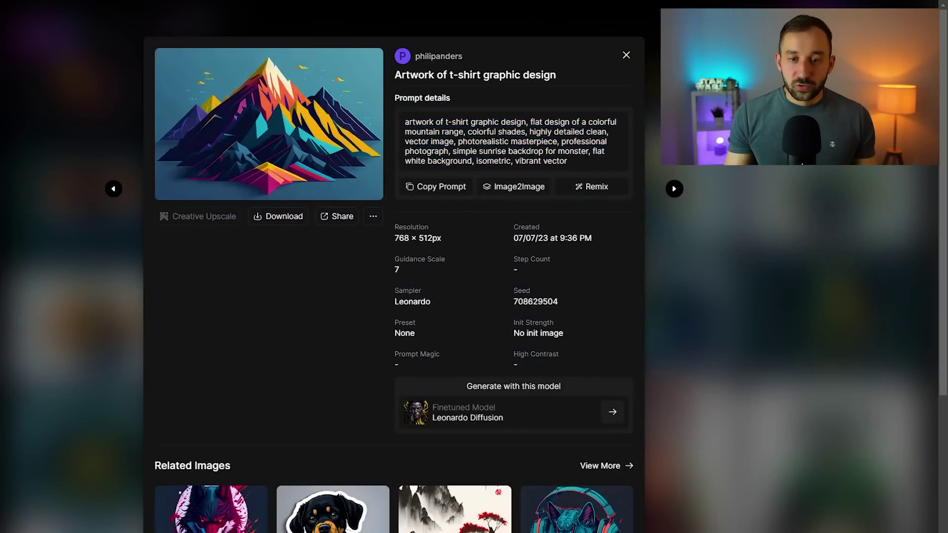
click(142, 387)
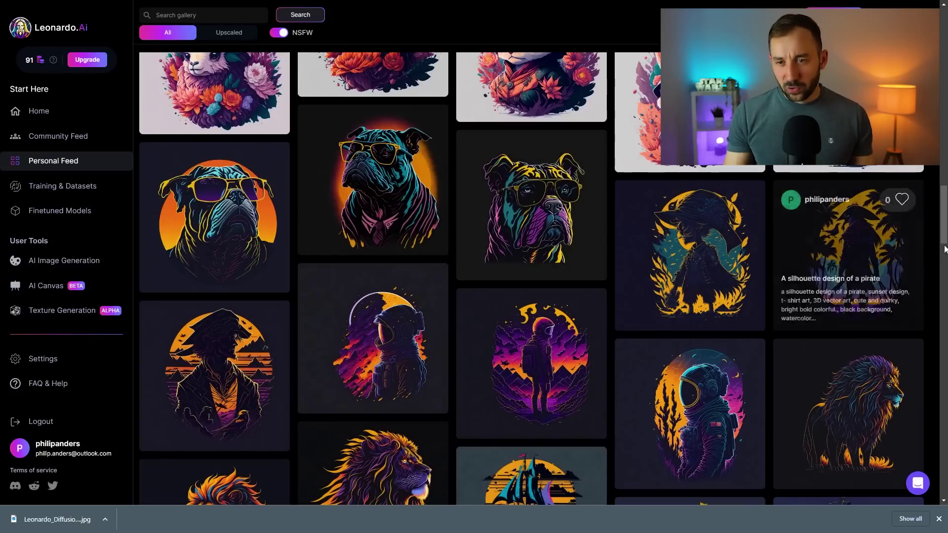
Open the details of the orange-maned lion silhouette design, examine its prompt and generation settings, and close it.
scroll(944, 250, down, 2)
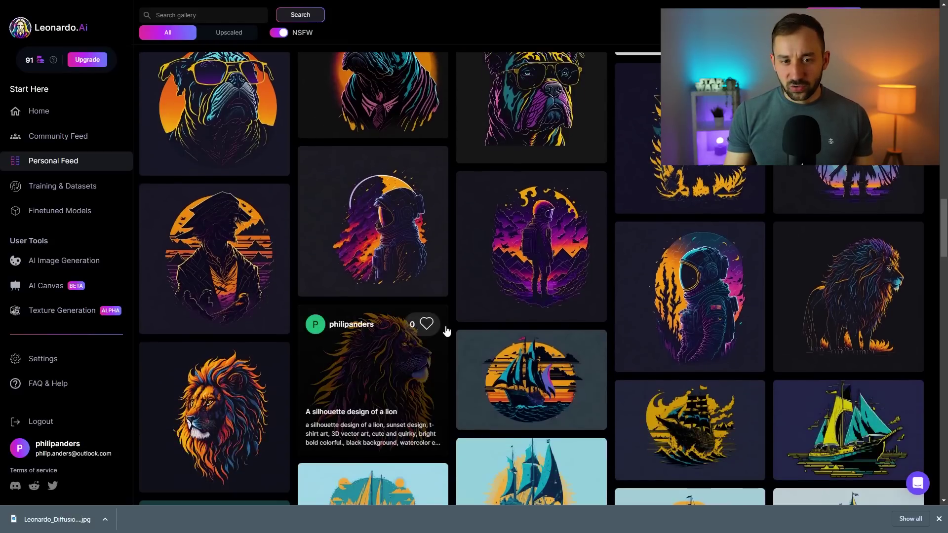
click(243, 400)
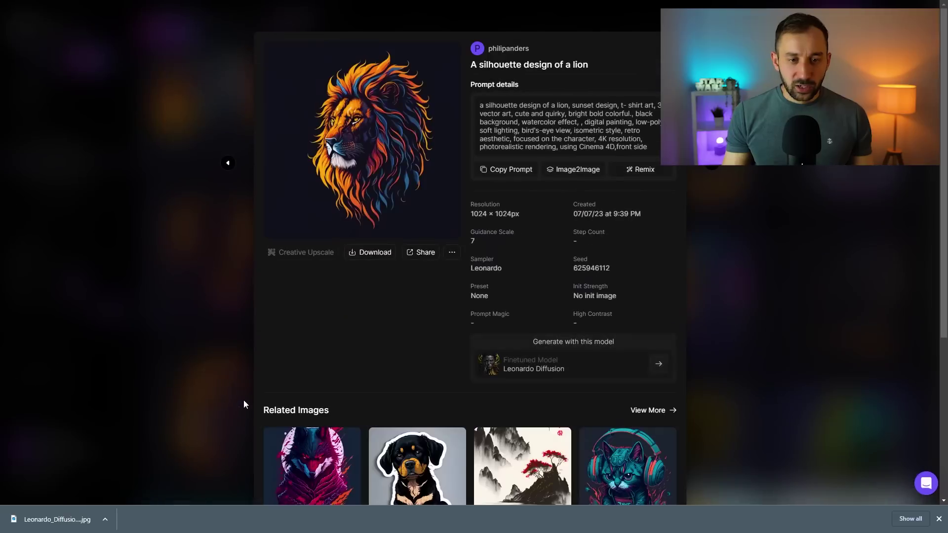
scroll(341, 109, down, 1)
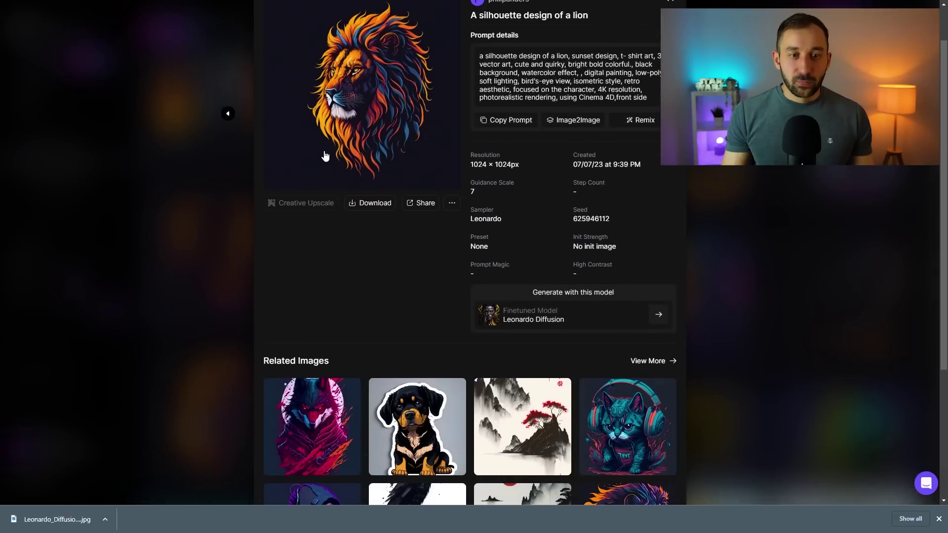
scroll(330, 163, up, 1)
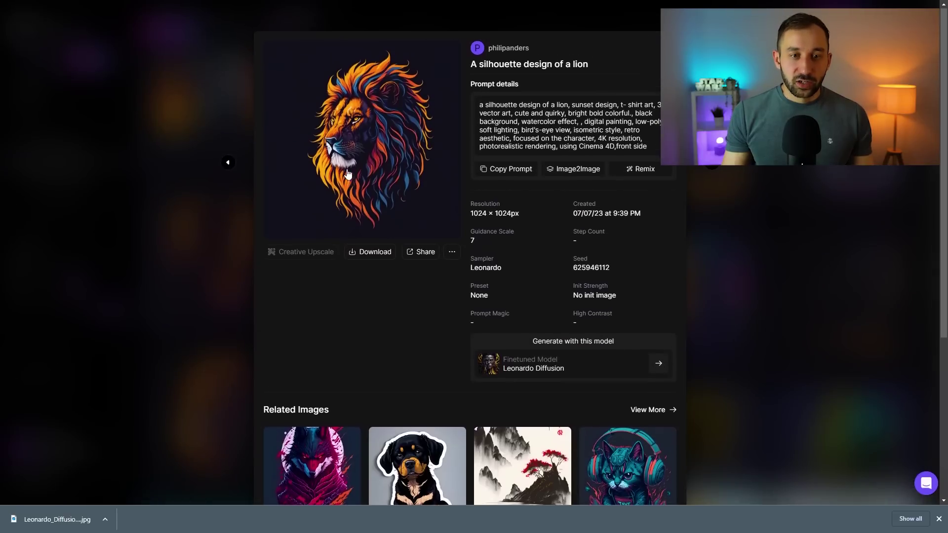
click(813, 218)
Open the details of the floral llama face illustration, read through its full prompt and return to the feed.
scroll(222, 372, down, 1)
click(223, 373)
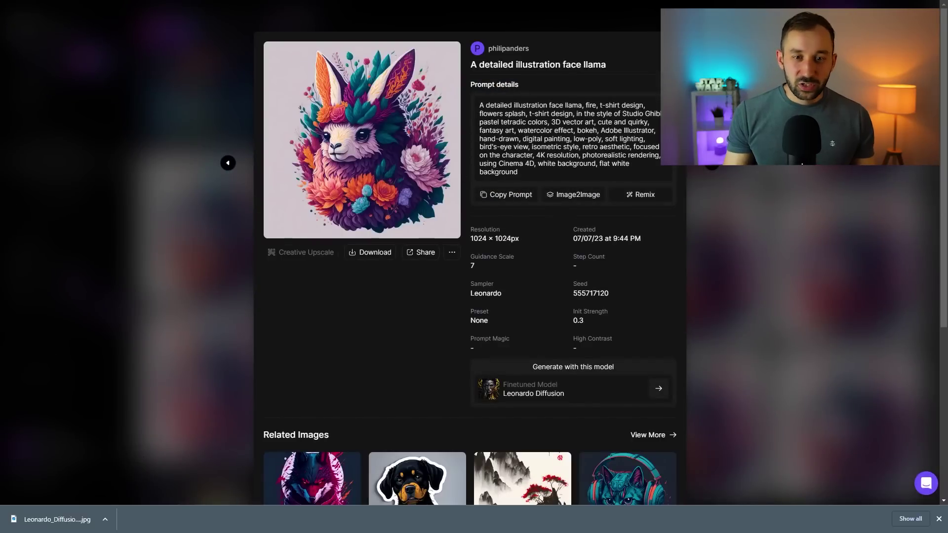
drag(711, 124, 345, 103)
click(372, 142)
click(703, 168)
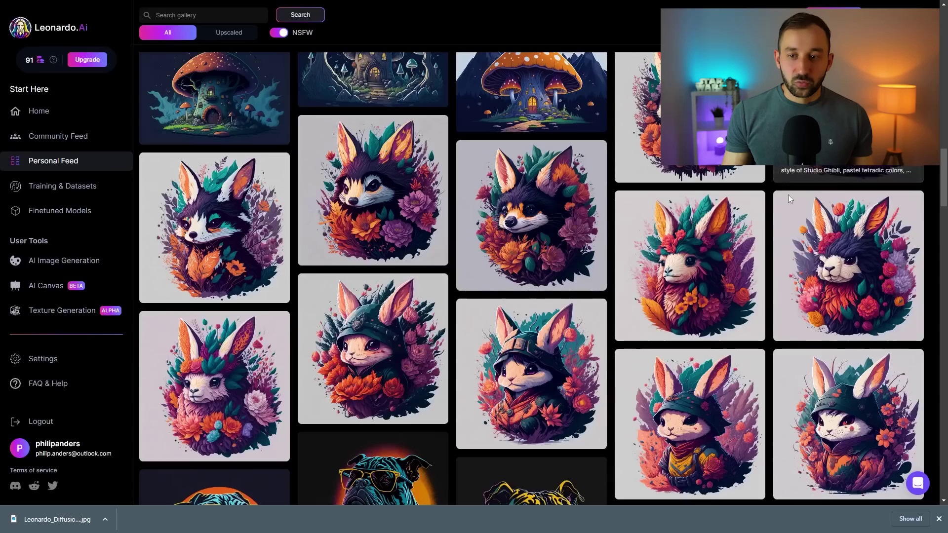
click(825, 247)
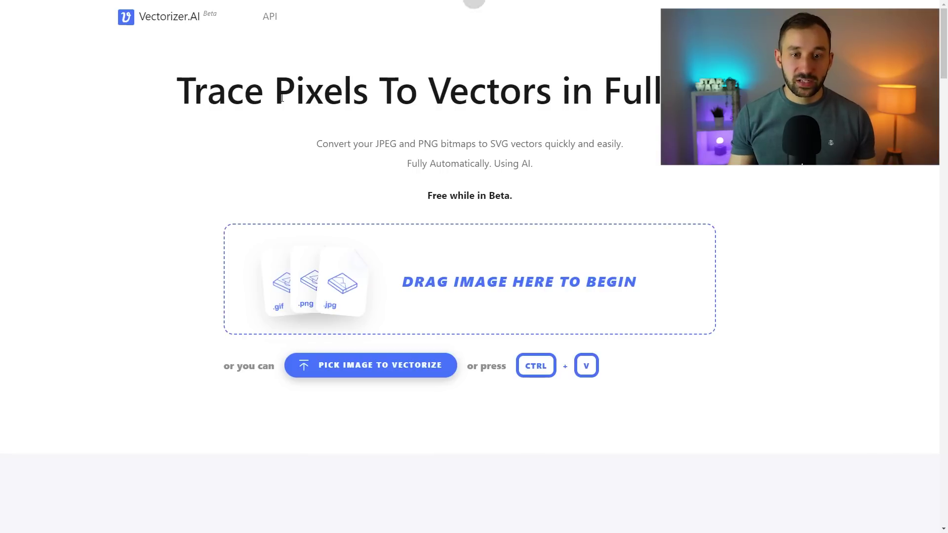
Switch to Vectorizer.AI, note its free beta offer and upload the downloaded raccoon image for vectorizing.
drag(424, 198, 564, 202)
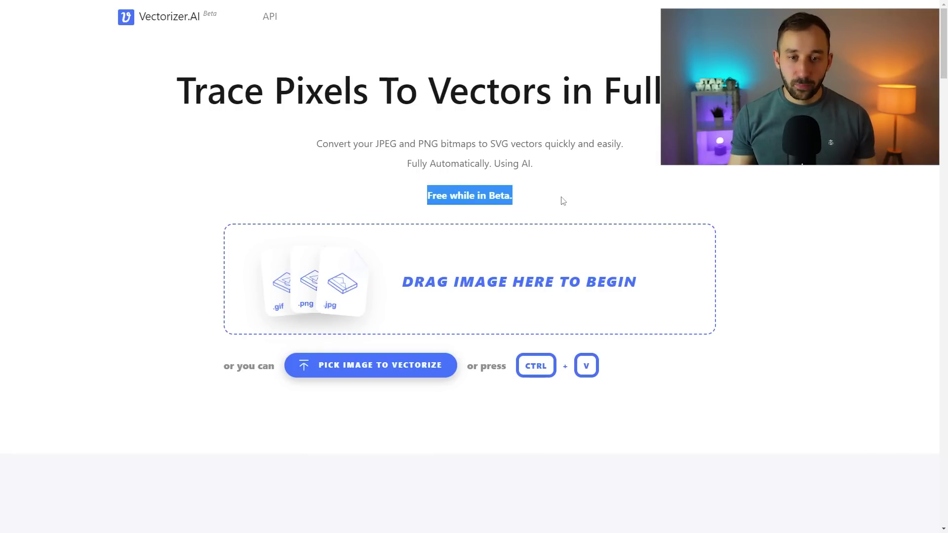
click(563, 201)
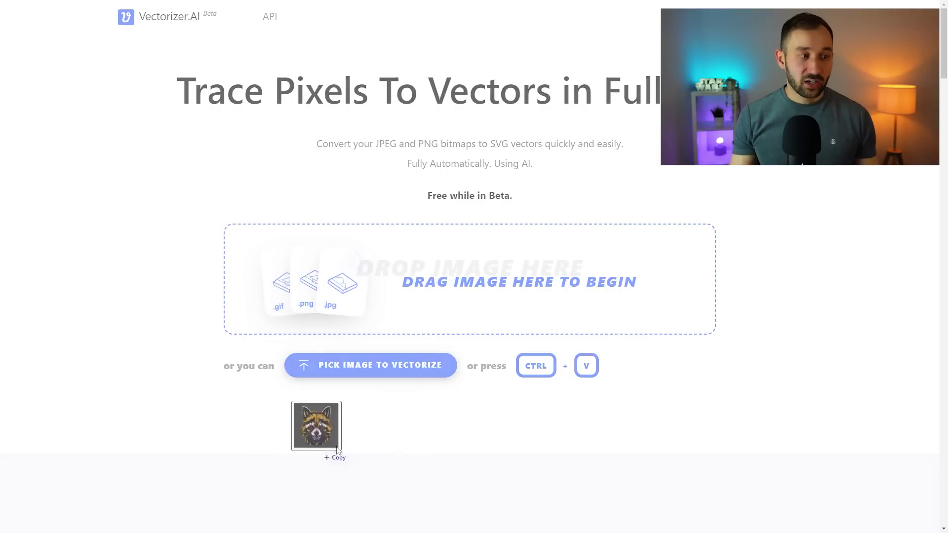
drag(318, 430, 429, 197)
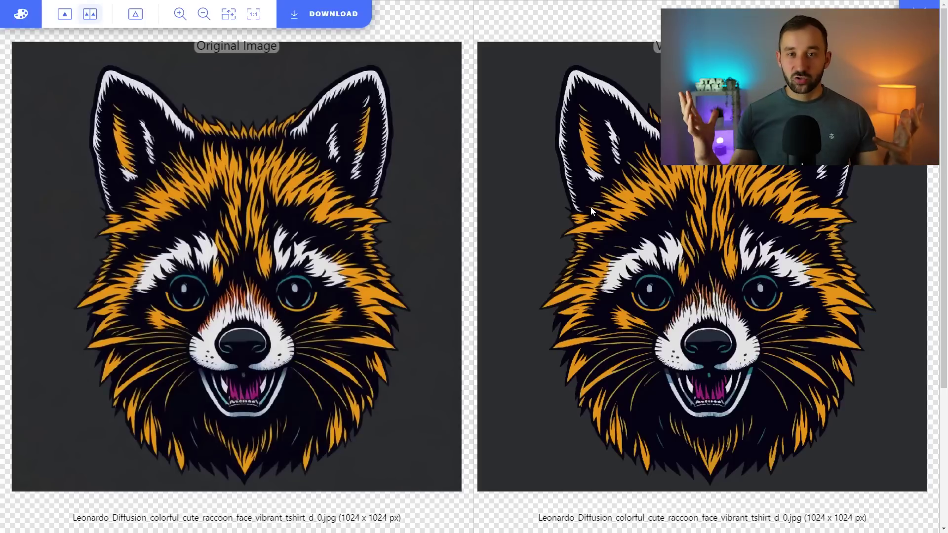
Compare the original raccoon image with its vector version close up around the ears and fur, and view both whole.
scroll(590, 206, up, 10)
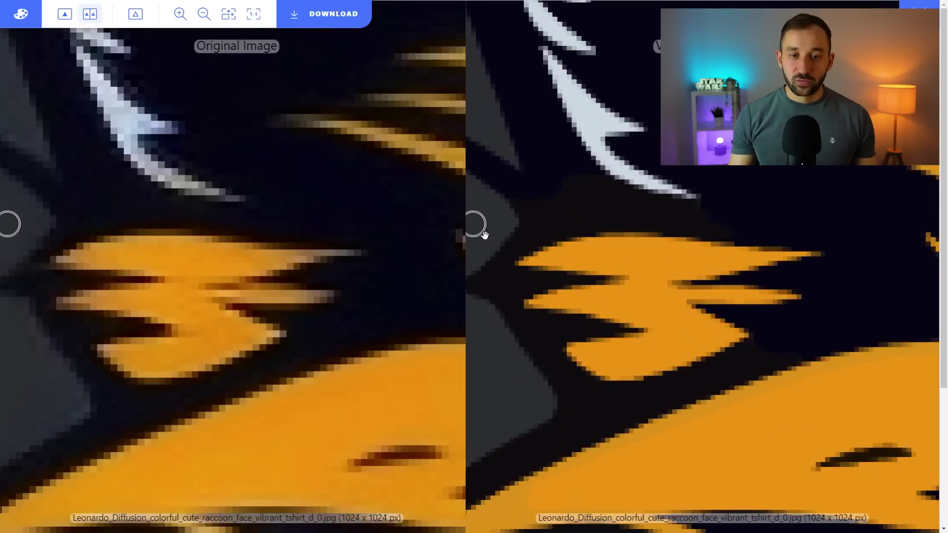
drag(484, 234, 670, 307)
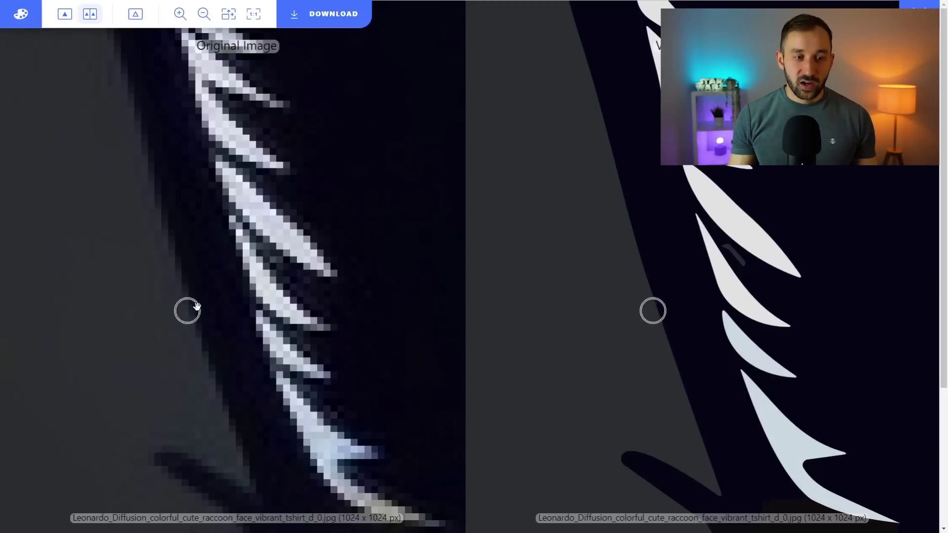
scroll(664, 338, down, 10)
drag(913, 269, 620, 321)
scroll(730, 209, up, 5)
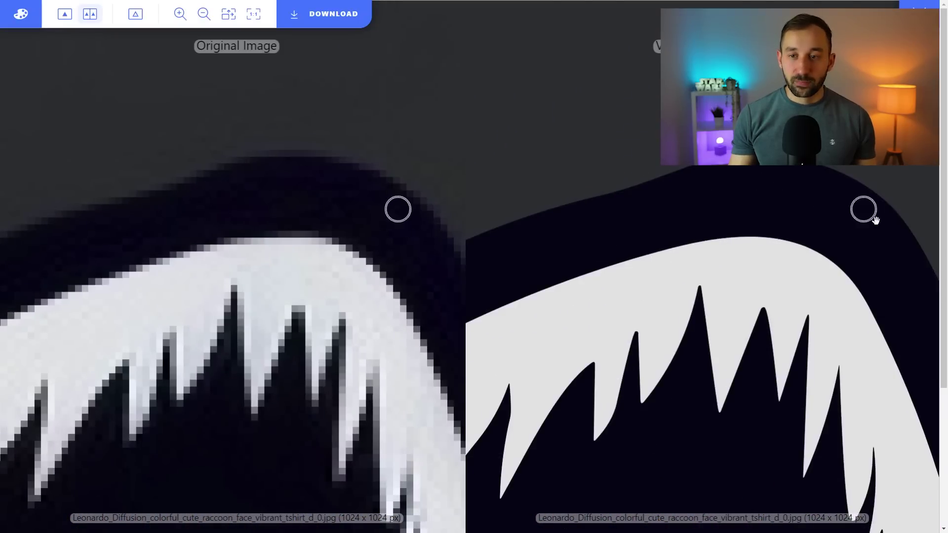
scroll(681, 172, up, 1)
scroll(716, 256, down, 10)
drag(704, 234, 684, 273)
scroll(653, 307, up, 1)
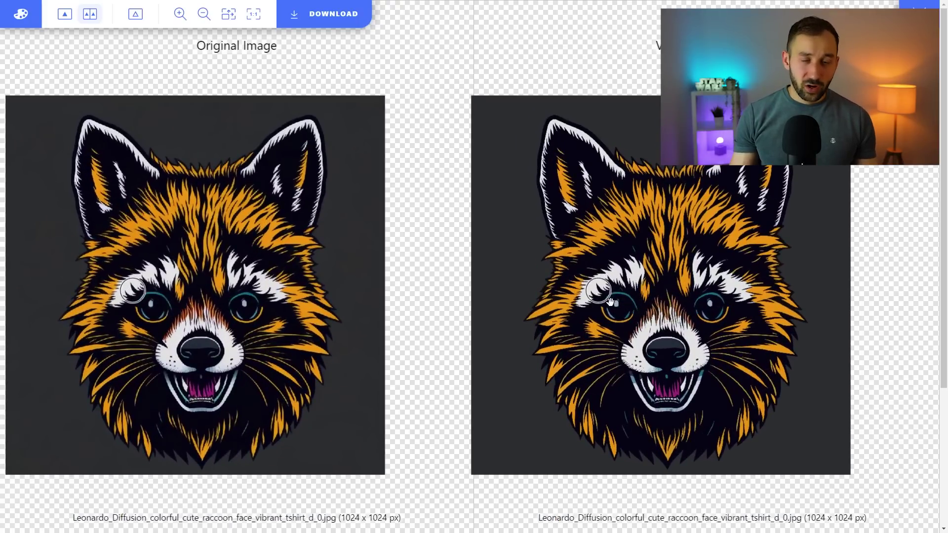
drag(611, 299, 648, 296)
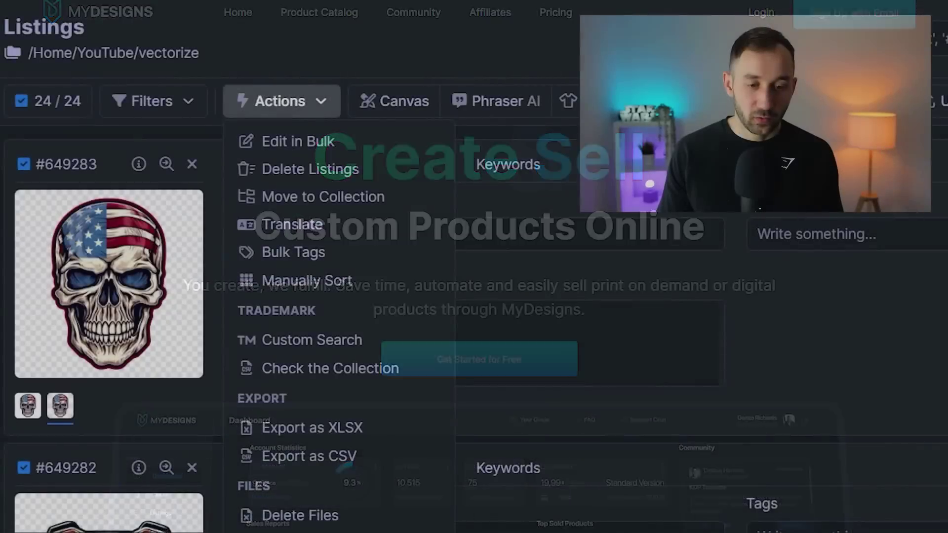
Switch to MyDesigns, open Vectorize Image for the 24 selected listings and choose No Background as the input file slot.
scroll(351, 474, down, 6)
click(349, 463)
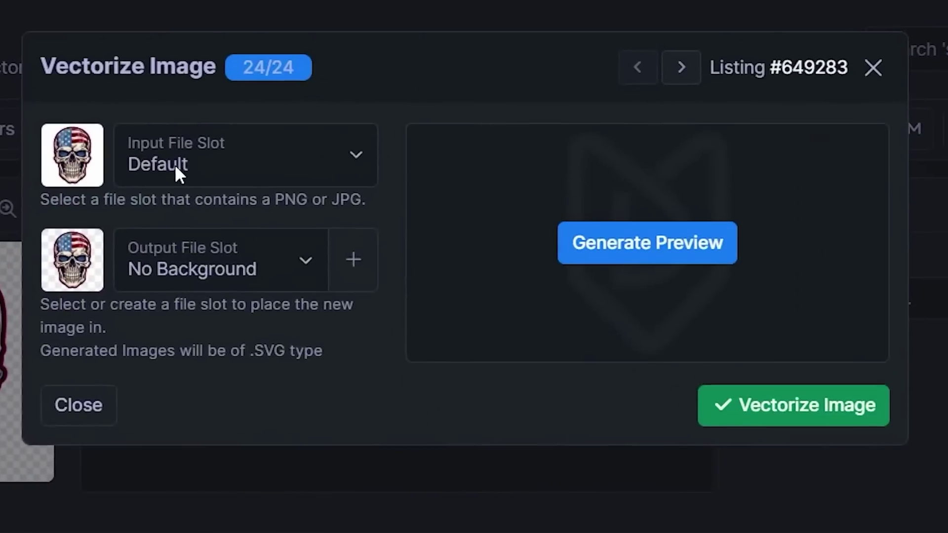
click(174, 166)
click(154, 252)
click(203, 170)
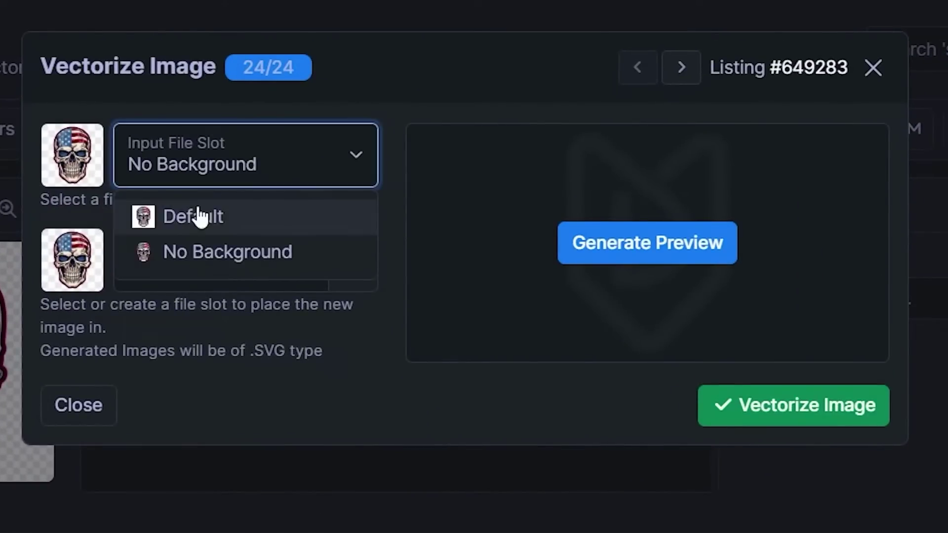
click(212, 252)
Create a new output file slot named SVG, generate a preview and vectorize the images.
click(355, 265)
text(SVG)
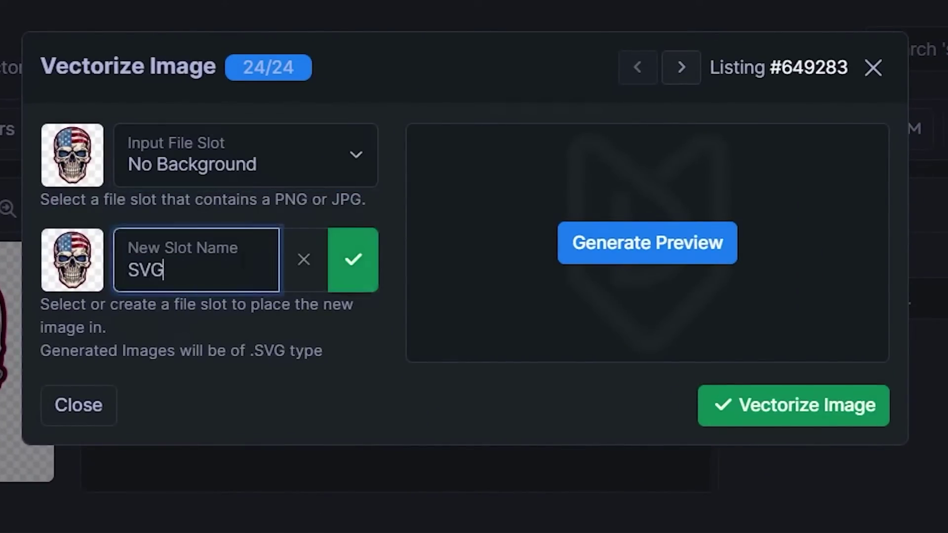
click(352, 261)
click(703, 220)
click(784, 410)
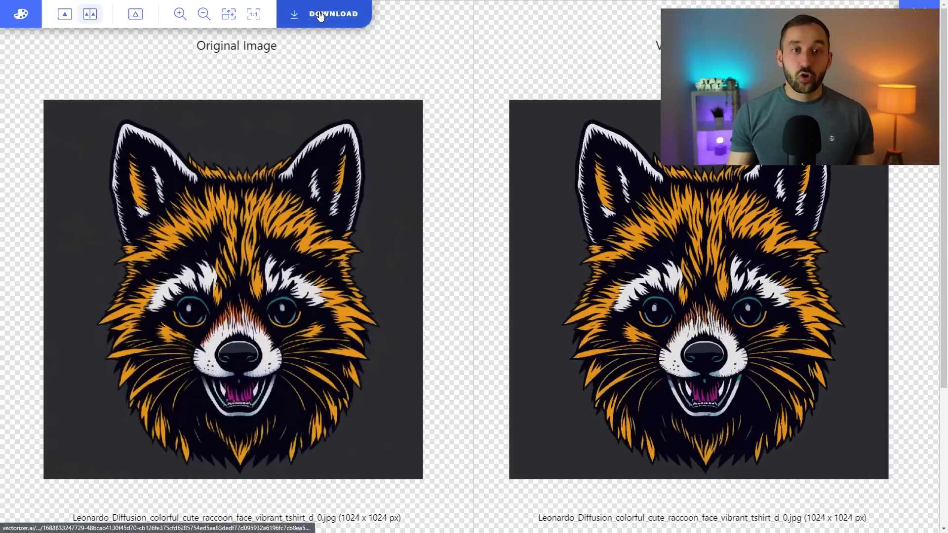
Switch back to Vectorizer.AI, review the export options and download the raccoon as SVG with shapes stacked on top of each other.
click(320, 15)
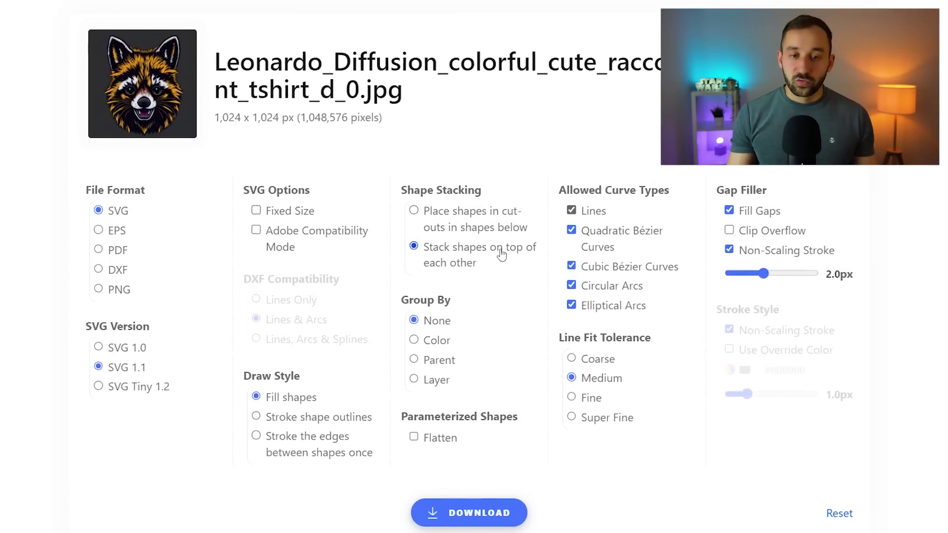
scroll(501, 255, down, 1)
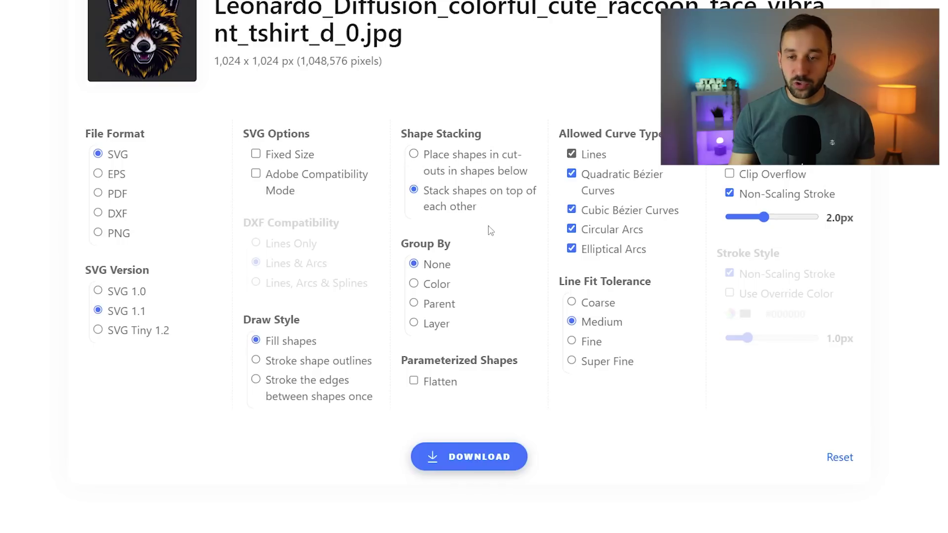
scroll(489, 228, down, 1)
click(444, 399)
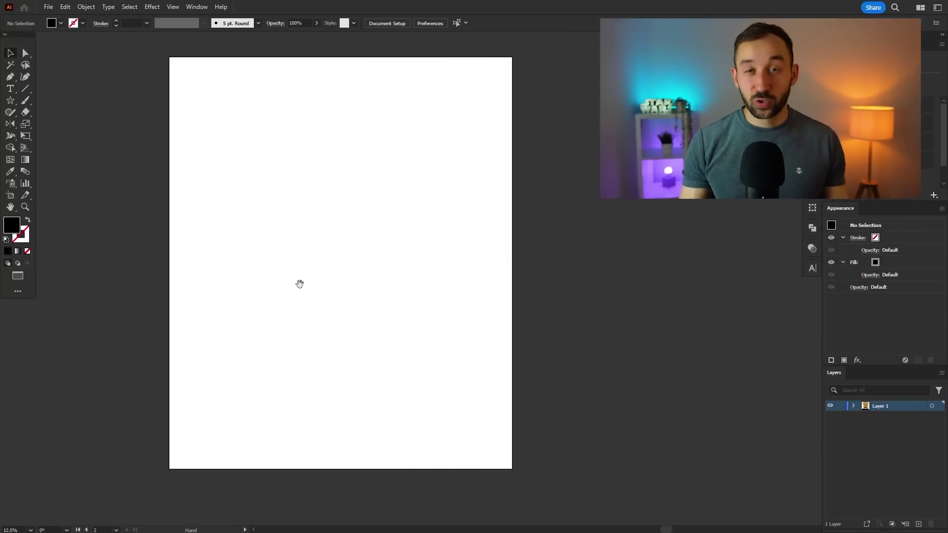
Switch to Illustrator and place the vector file Leonardo_Diffusion_colorful_cute_raccoon_face_vibrant_tshirt_d_0 on the blank artboard.
drag(306, 290, 392, 287)
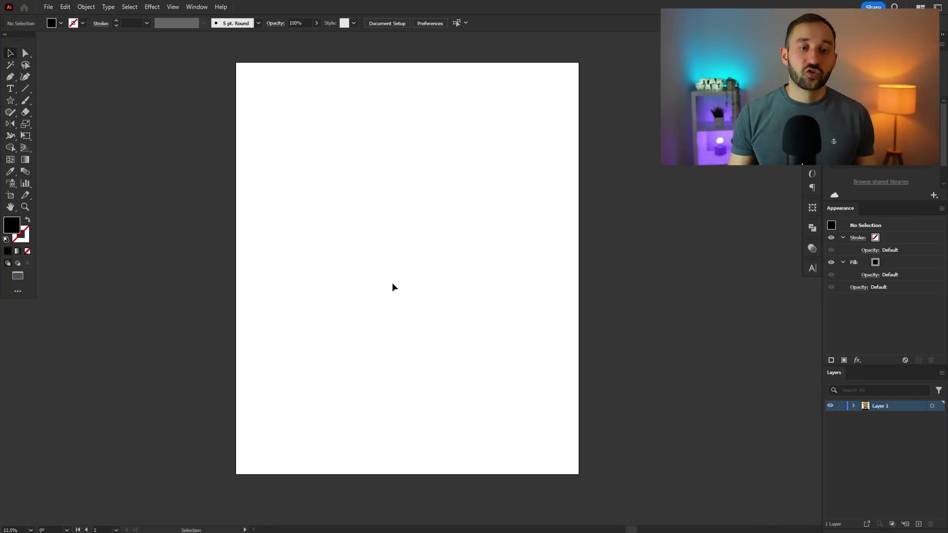
drag(439, 232, 436, 237)
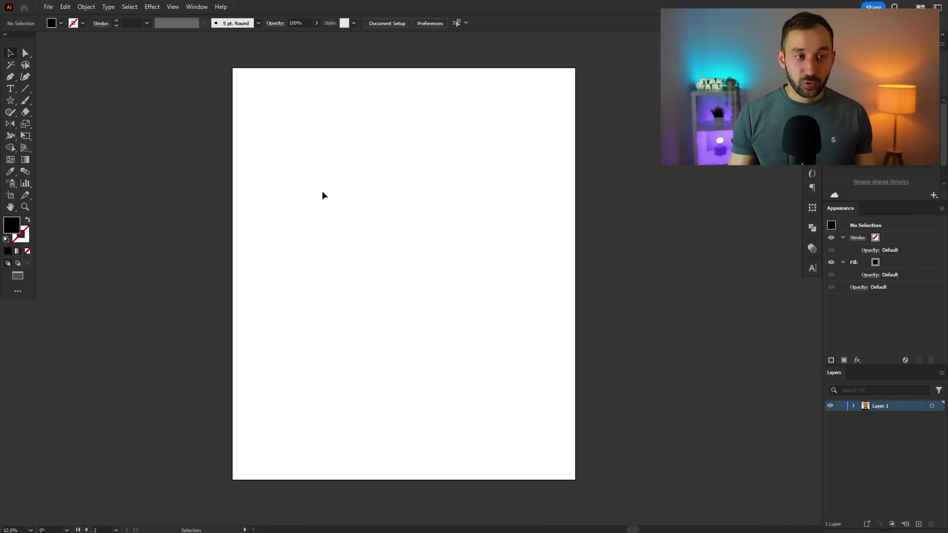
click(49, 7)
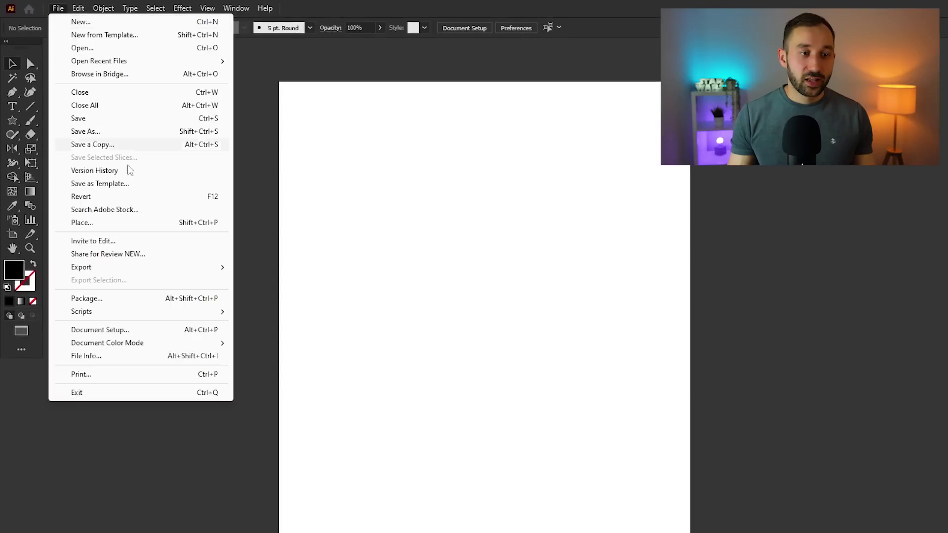
click(160, 226)
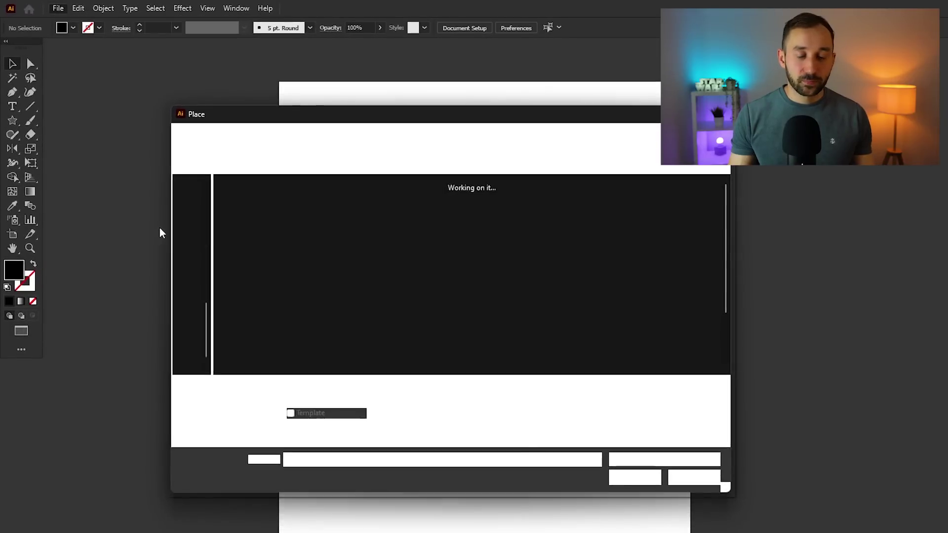
click(269, 291)
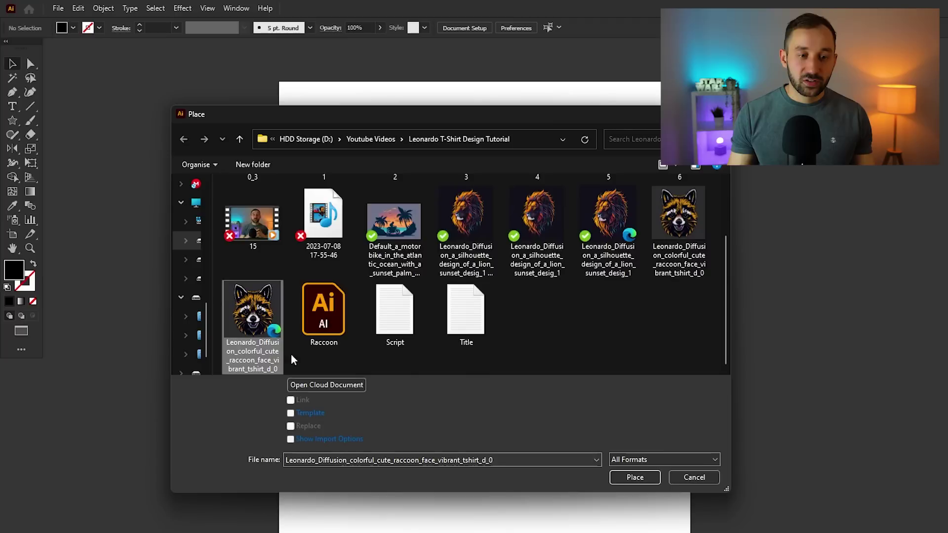
click(633, 478)
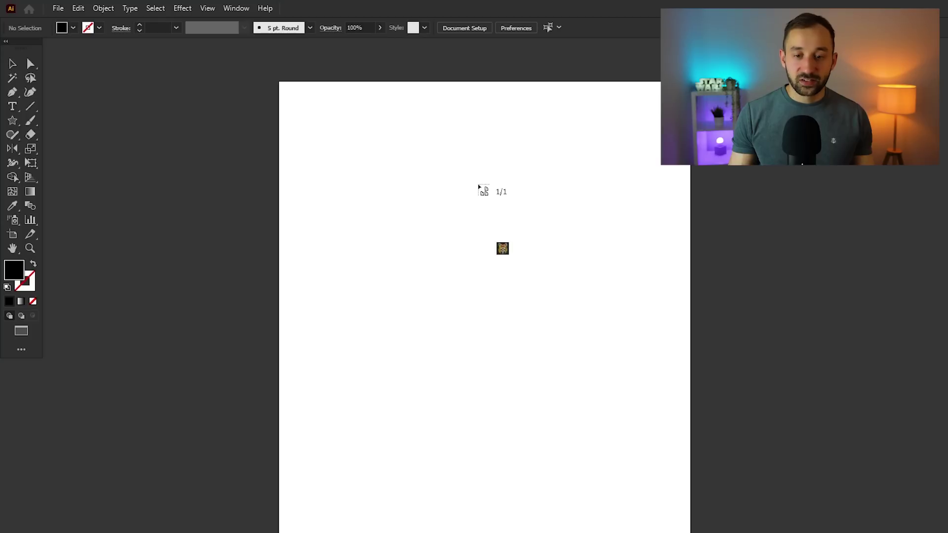
drag(331, 114, 597, 447)
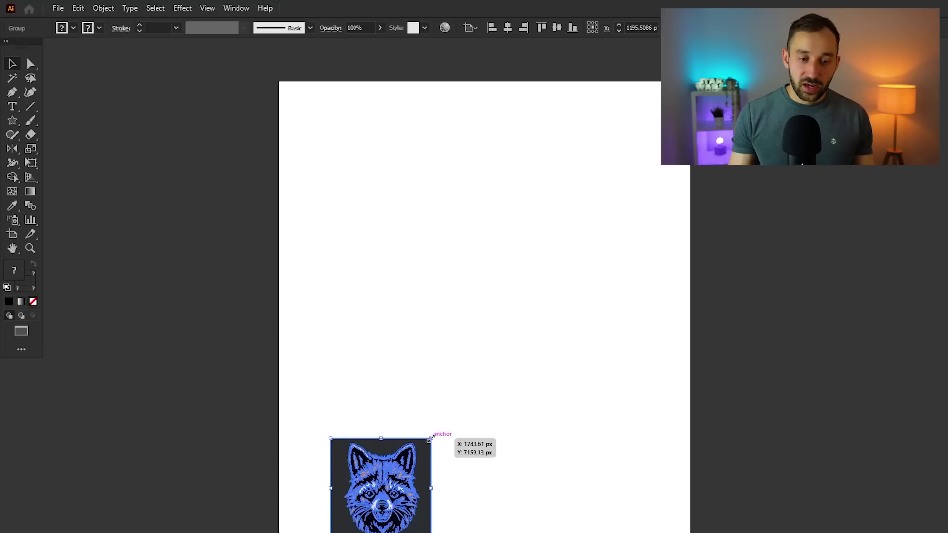
Enlarge the placed raccoon proportionally and move it to the middle of the artboard.
drag(429, 437, 605, 262)
drag(569, 364, 571, 311)
click(248, 176)
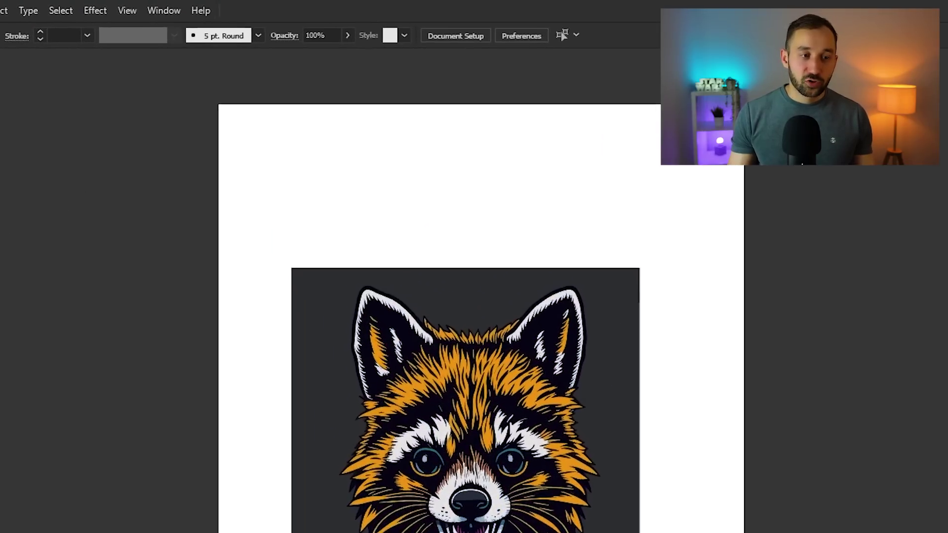
Check the artboard's dimensions, then enlarge the raccoon artwork to about 4089 px square and centre it on the artboard.
key(shift+o)
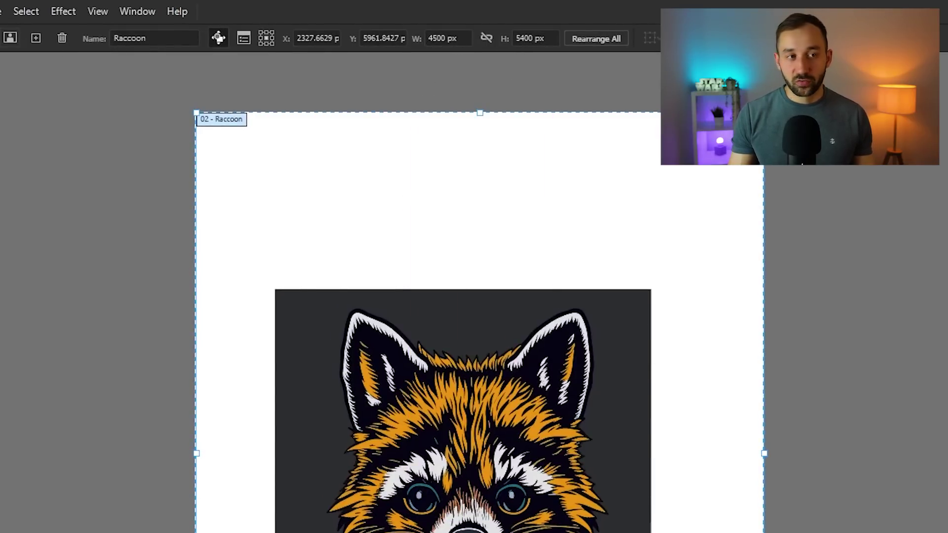
key(Escape)
drag(716, 417, 642, 402)
drag(686, 429, 767, 494)
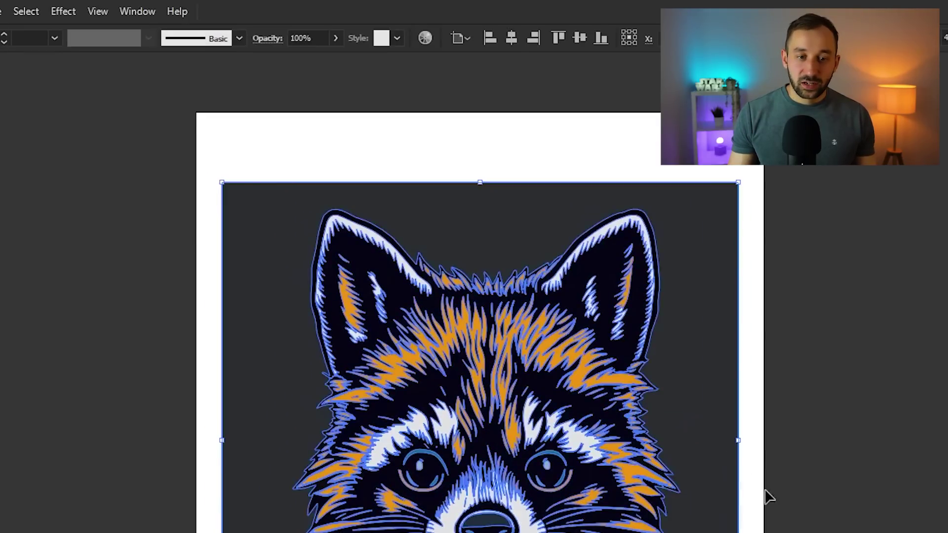
click(854, 522)
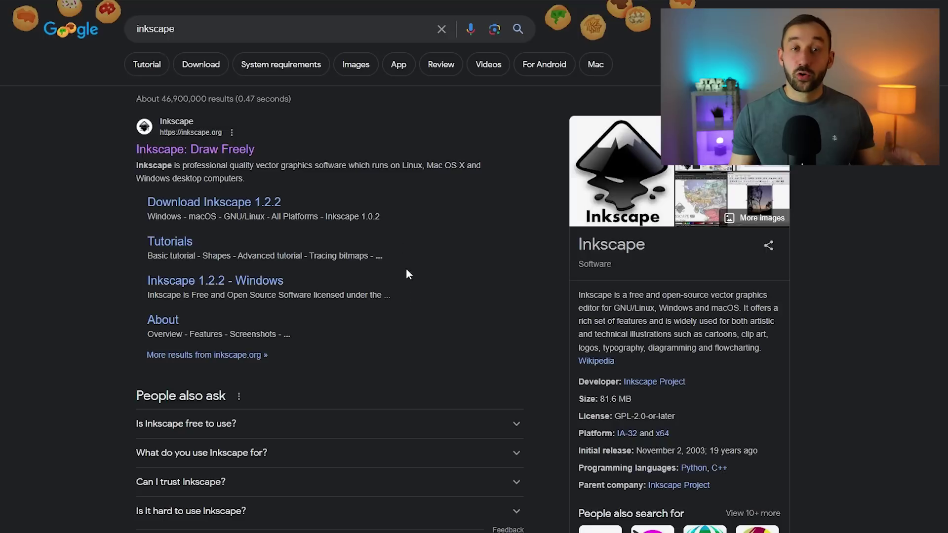
Switch to the browser, open the Inkscape website from the Google results and go to its download page.
click(231, 149)
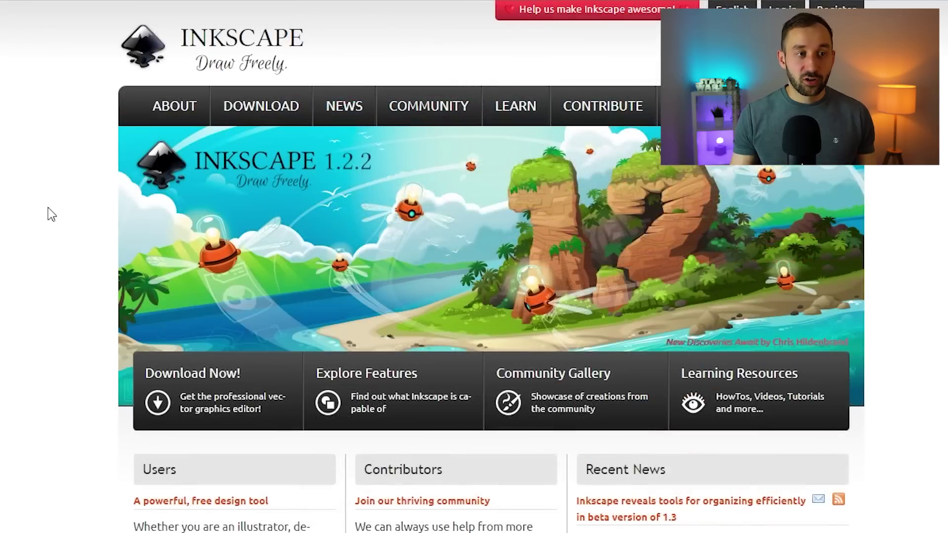
click(158, 404)
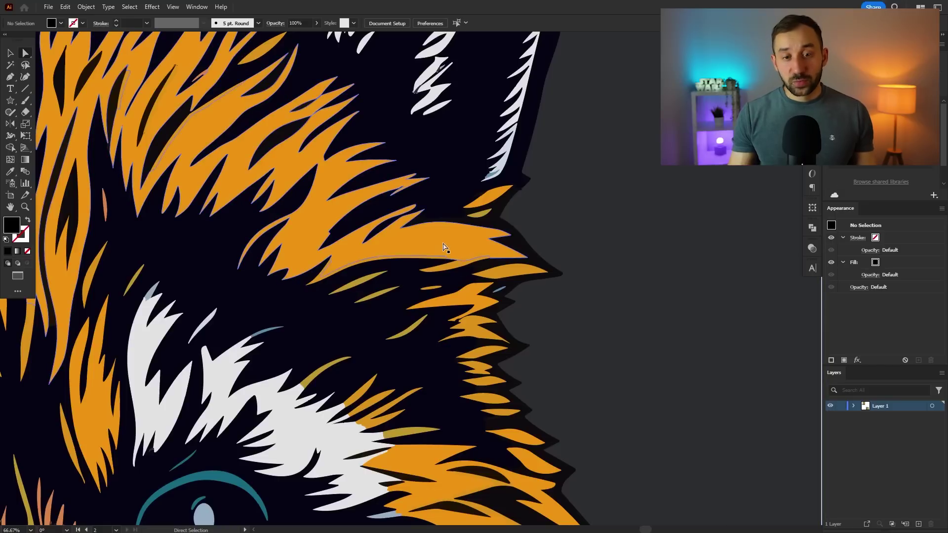
Back in Illustrator, try moving the large orange fur shape on its own with Direct Selection, and undo the move.
click(442, 245)
scroll(429, 254, up, 1)
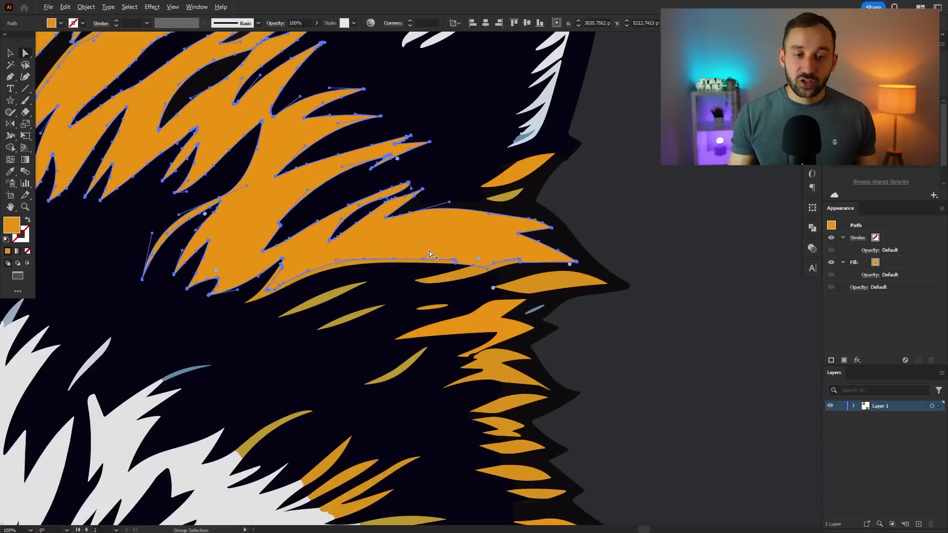
mouse_move(443, 246)
mouse_down()
mouse_move(415, 217)
mouse_move(428, 239)
mouse_up()
key(ctrl+z)
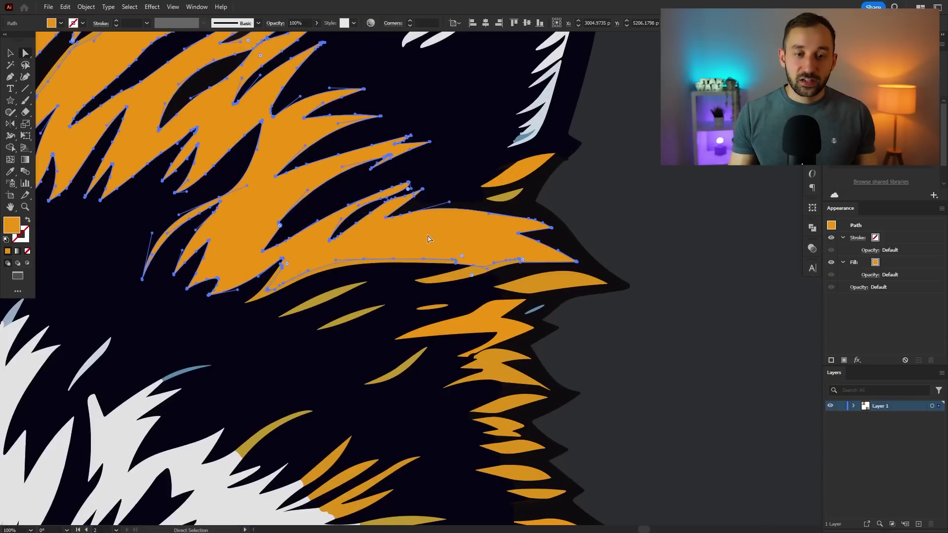
Select the small orange fur tip at the raccoon's outer edge and examine its anchor points and handles close up.
drag(567, 274, 558, 287)
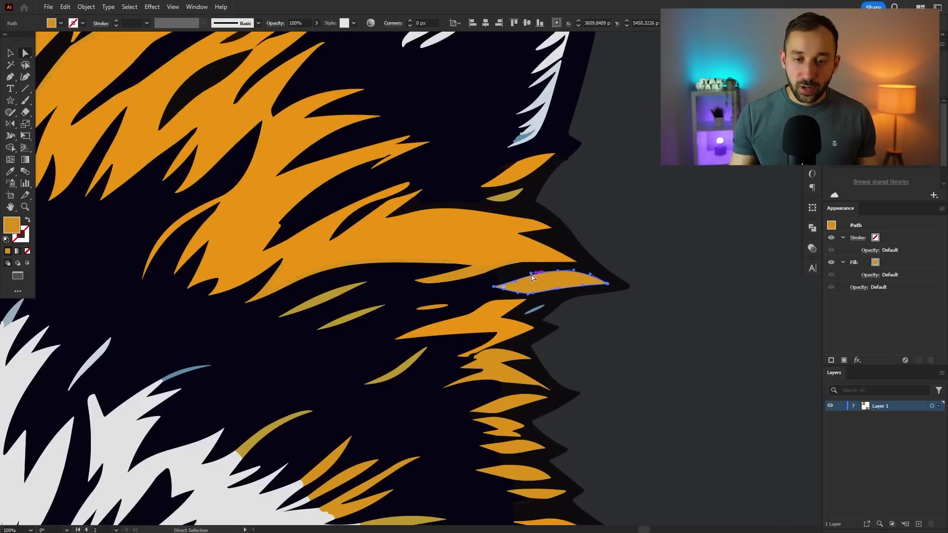
scroll(538, 277, up, 5)
drag(470, 252, 421, 247)
scroll(290, 240, down, 4)
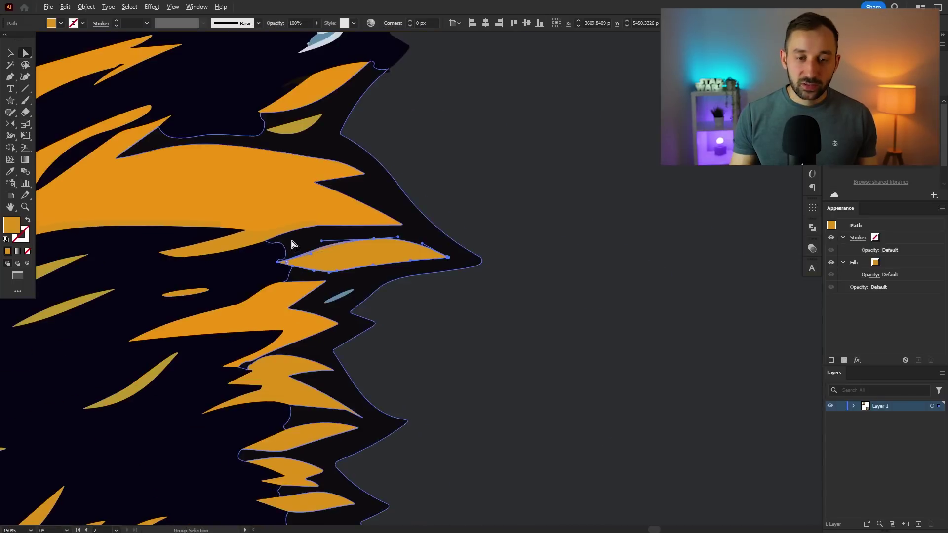
Delete the dark grey background square behind the raccoon.
click(599, 209)
scroll(599, 209, down, 8)
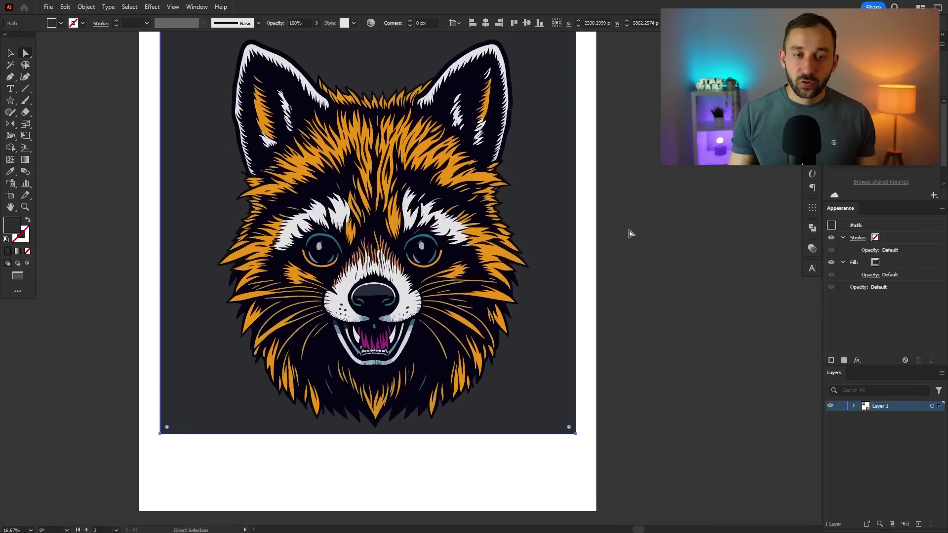
scroll(629, 233, down, 1)
click(533, 183)
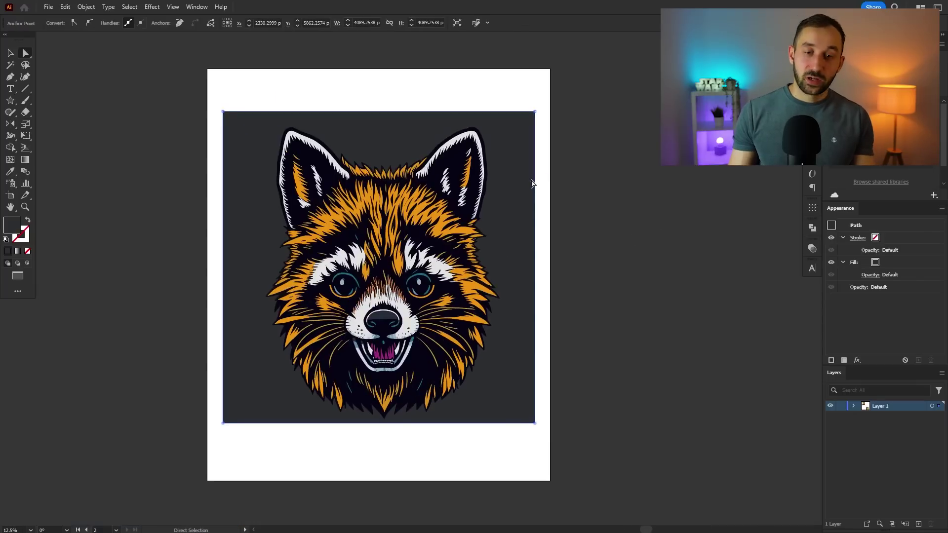
key(Delete)
Select the whole raccoon, scale it up proportionally to about 3704 px wide and centre it on the artboard.
click(11, 53)
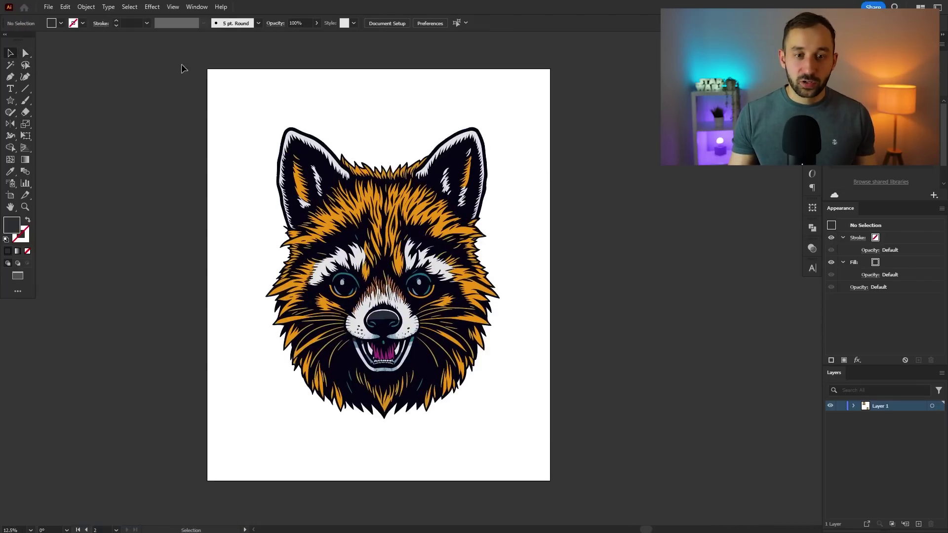
drag(181, 68, 539, 444)
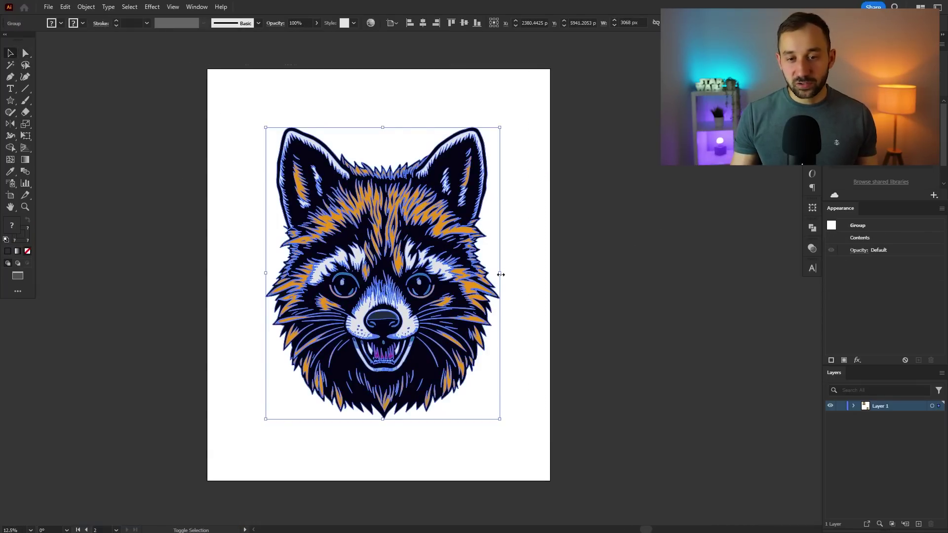
drag(501, 274, 546, 269)
drag(474, 259, 444, 262)
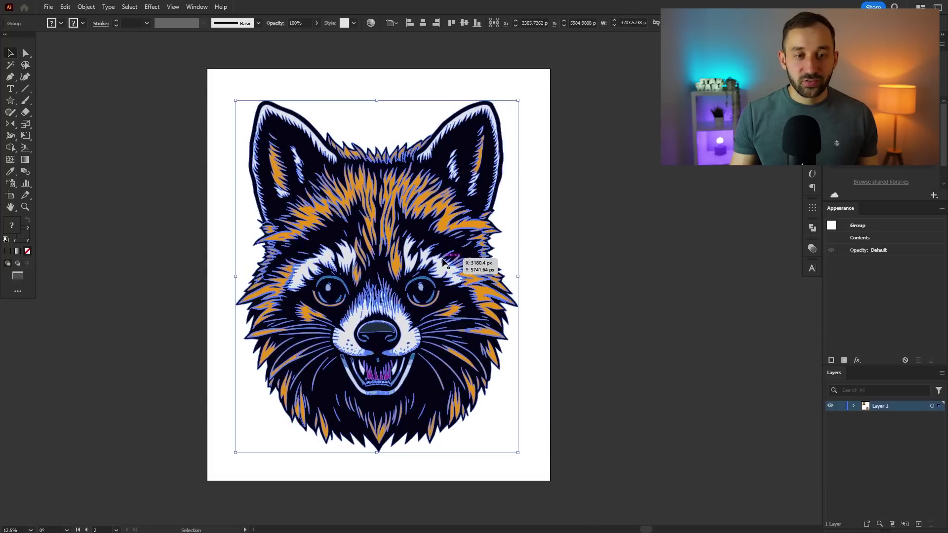
click(528, 201)
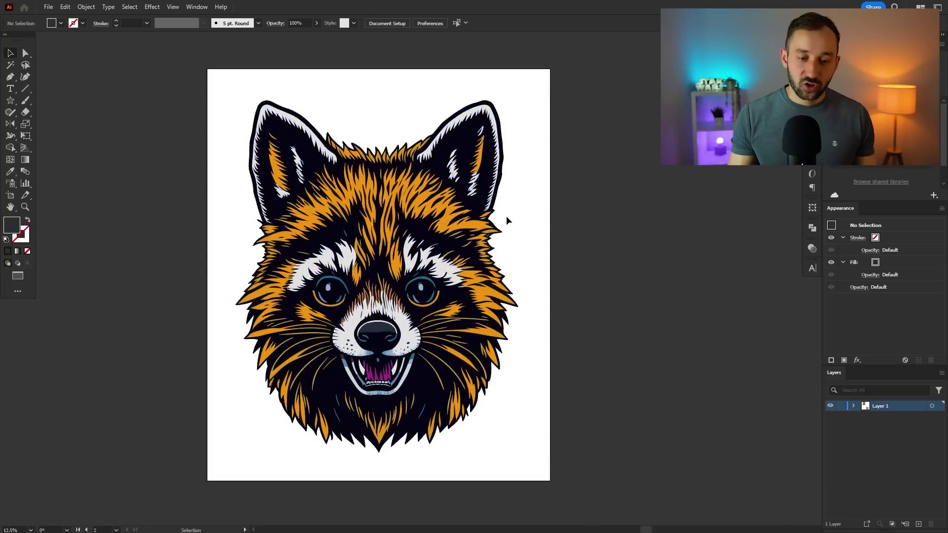
Shrink the raccoon proportionally about its centre to about 2636 px wide.
drag(508, 221, 559, 400)
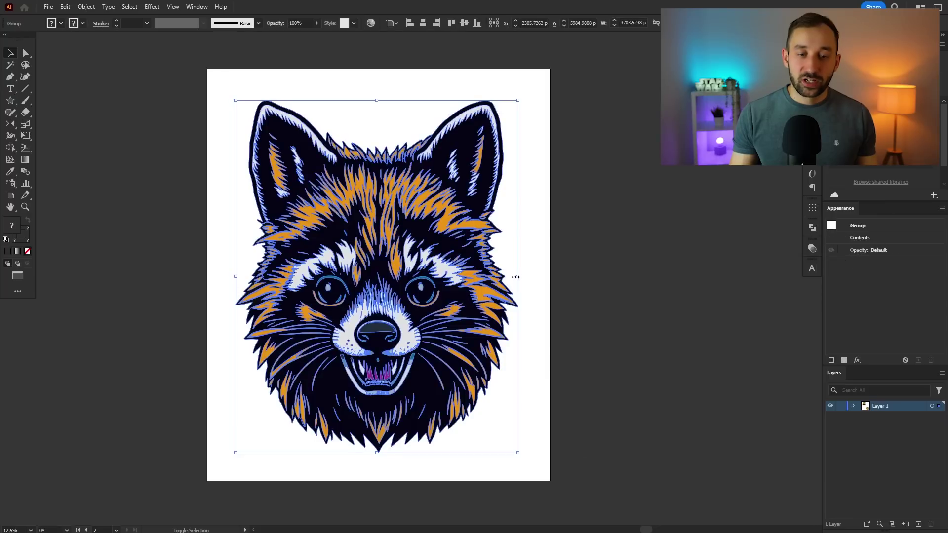
drag(515, 277, 477, 276)
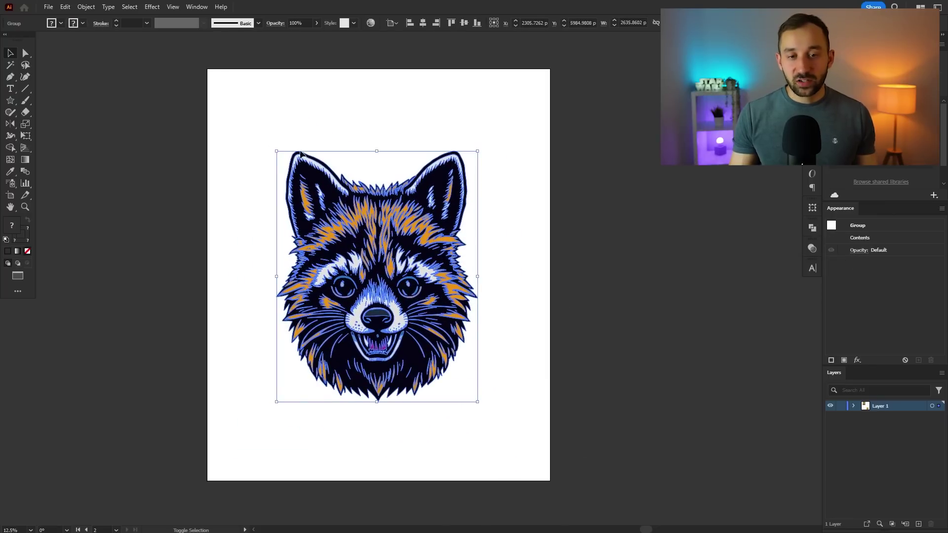
click(250, 139)
Enlarge the raccoon proportionally again, leaving a white margin all around, and nudge it into position on the artboard.
drag(248, 155, 523, 423)
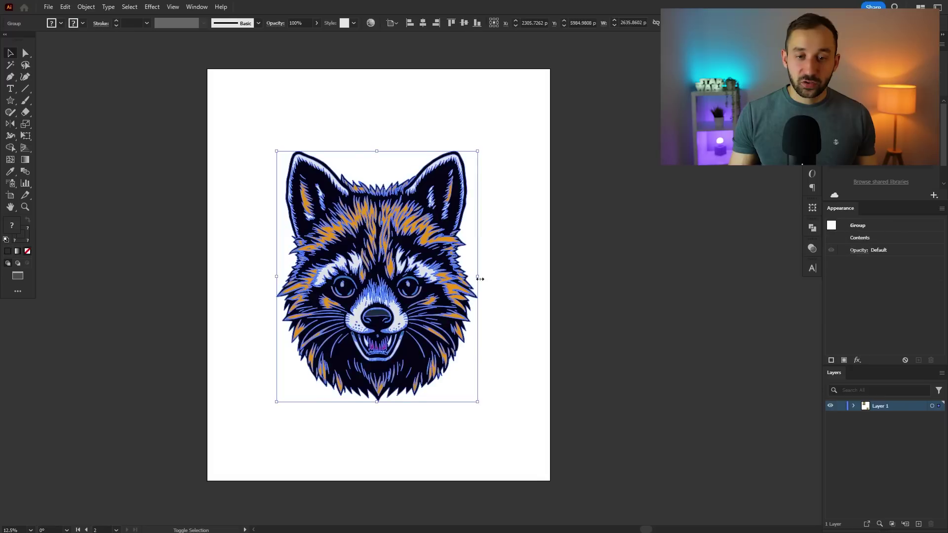
drag(482, 275, 536, 277)
drag(446, 315, 435, 306)
click(598, 294)
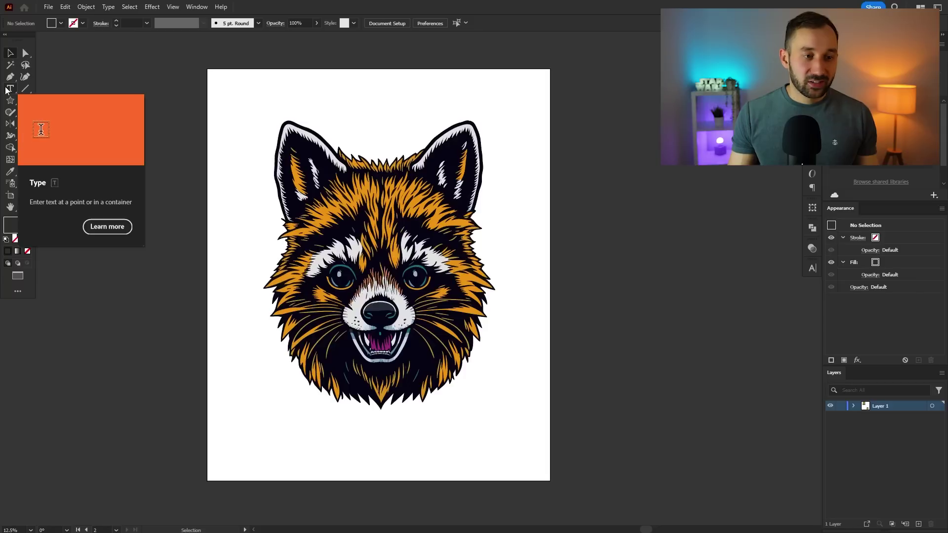
Add LOREM IPSUM placeholder text above the raccoon in Minoria Regular and set its size to 290 pt.
key(t)
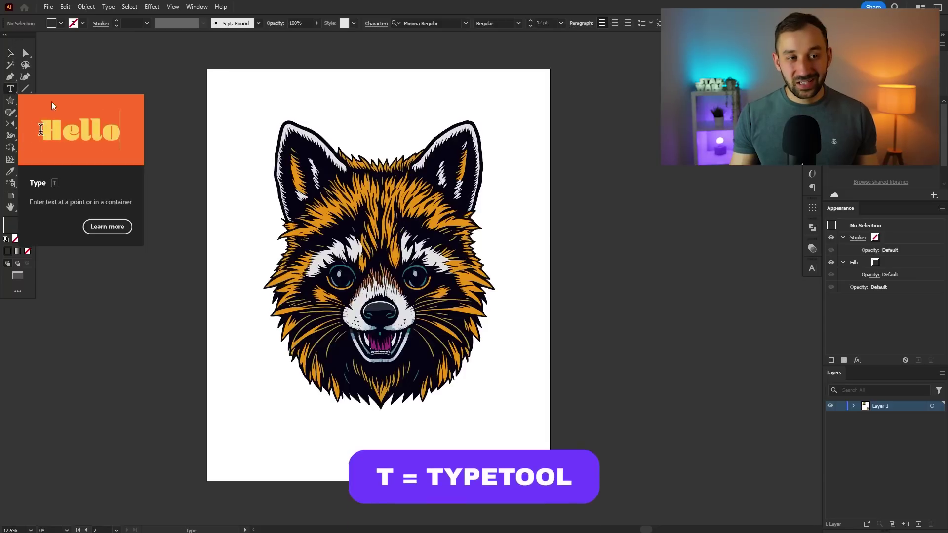
click(299, 93)
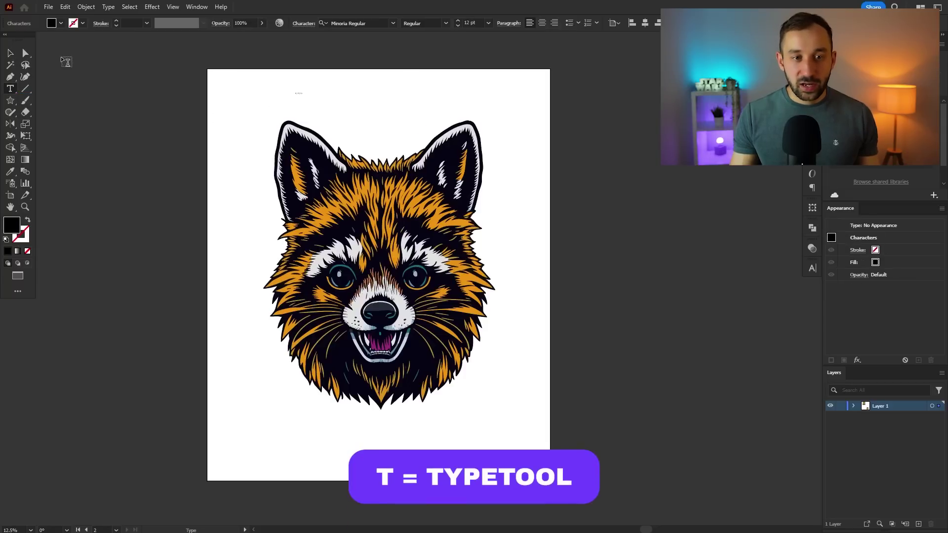
key(Escape)
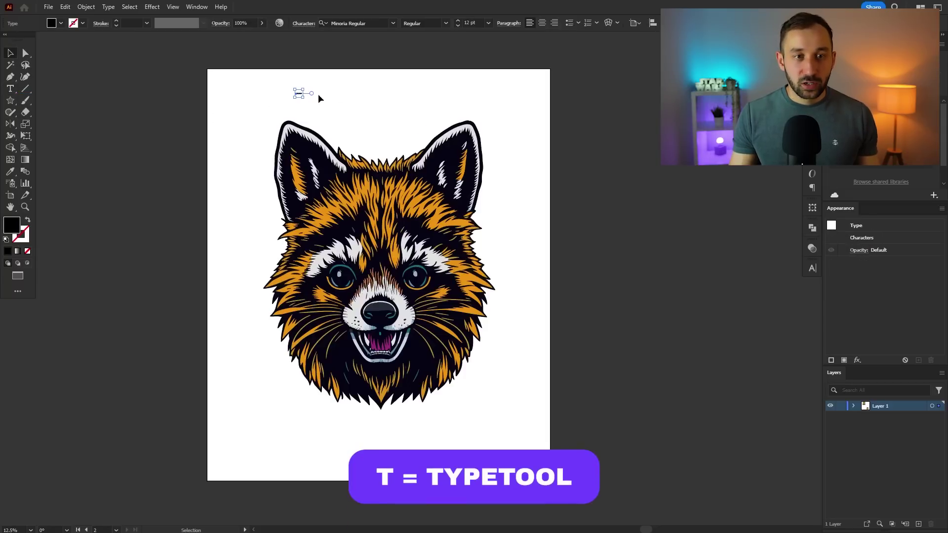
shift+click(457, 21)
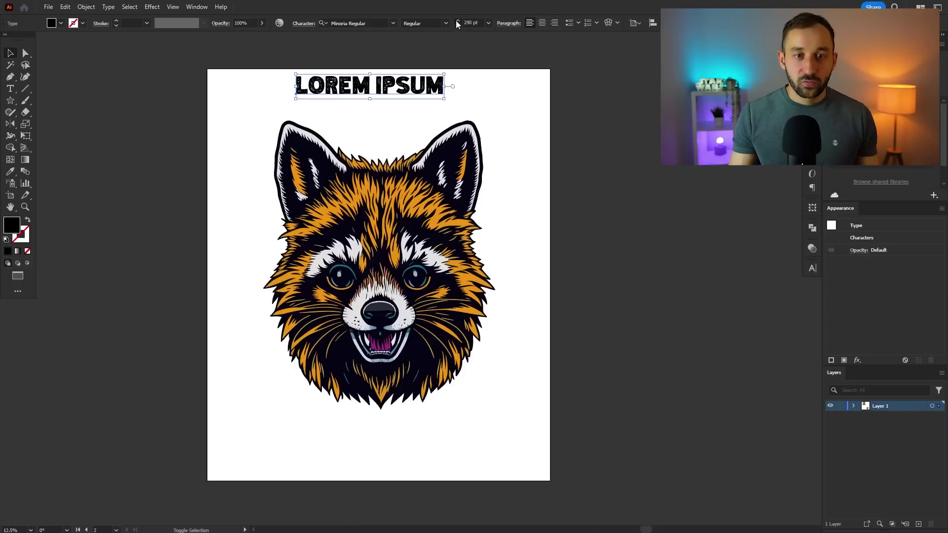
Move the raccoon slightly down and enlarge the LOREM IPSUM text above it to about 508 pt.
drag(444, 88, 439, 96)
mouse_move(441, 177)
mouse_down()
mouse_move(430, 176)
mouse_move(428, 191)
mouse_up()
drag(388, 92, 387, 102)
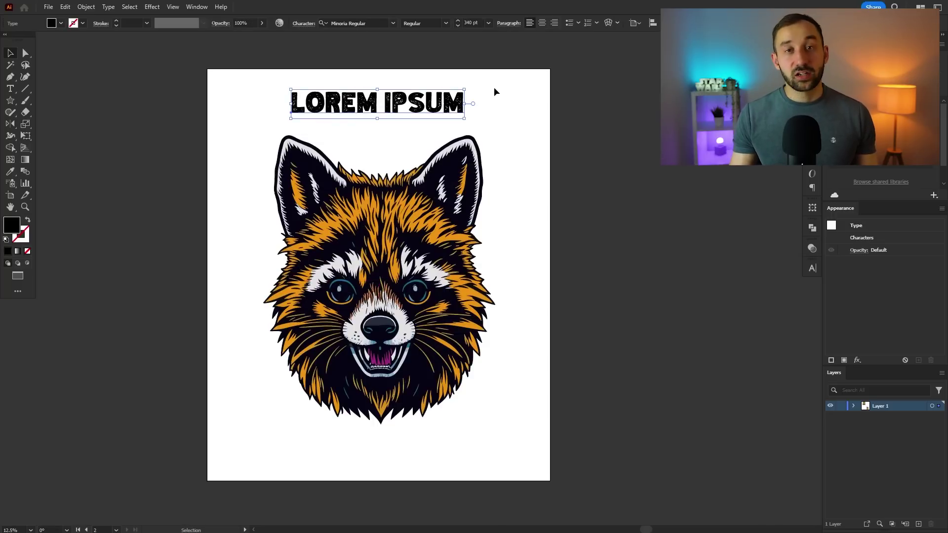
drag(463, 104, 509, 101)
Replace the LOREM IPSUM placeholder above the raccoon with the word RACCOONS.
scroll(334, 90, up, 3)
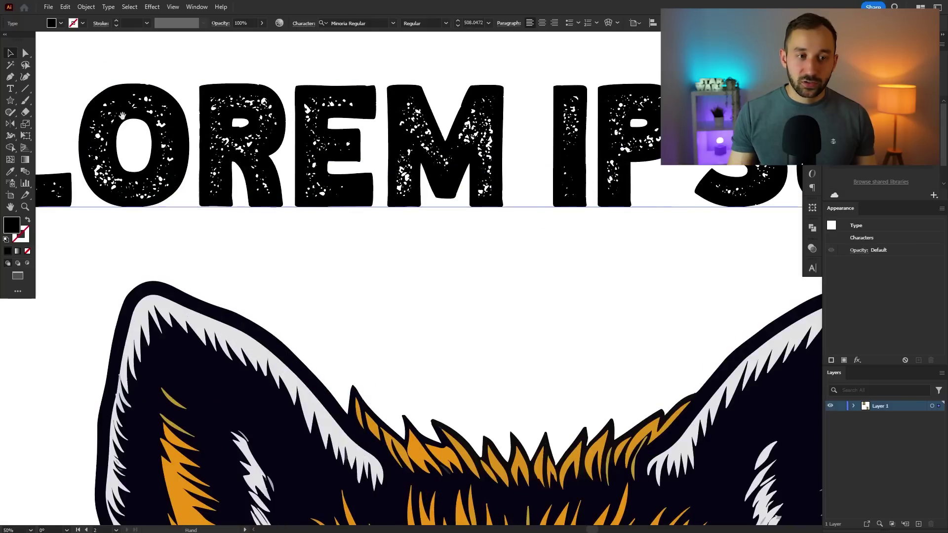
drag(336, 101, 471, 103)
scroll(264, 136, down, 2)
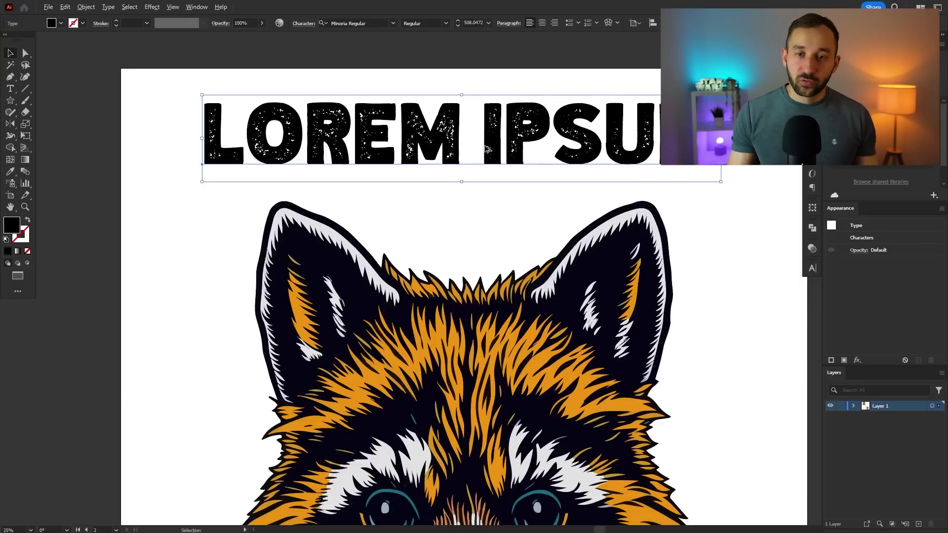
scroll(474, 129, down, 1)
drag(690, 173, 563, 152)
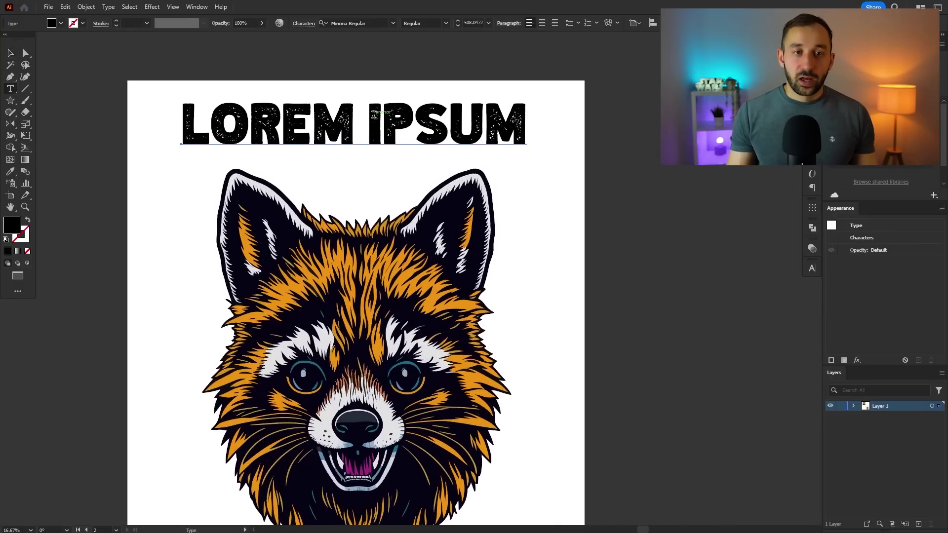
click(373, 115)
double_click(373, 114)
text(RACCOONS)
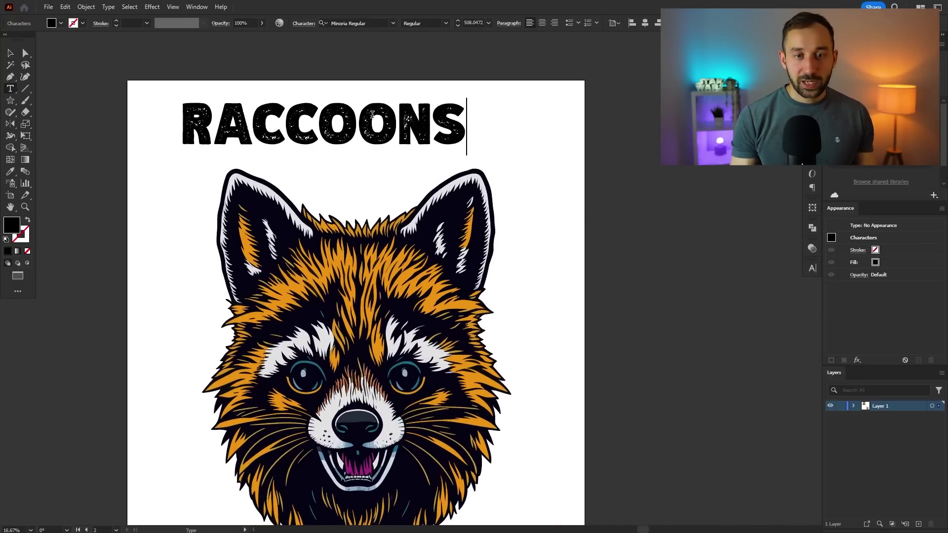
scroll(372, 115, down, 1)
scroll(371, 115, up, 1)
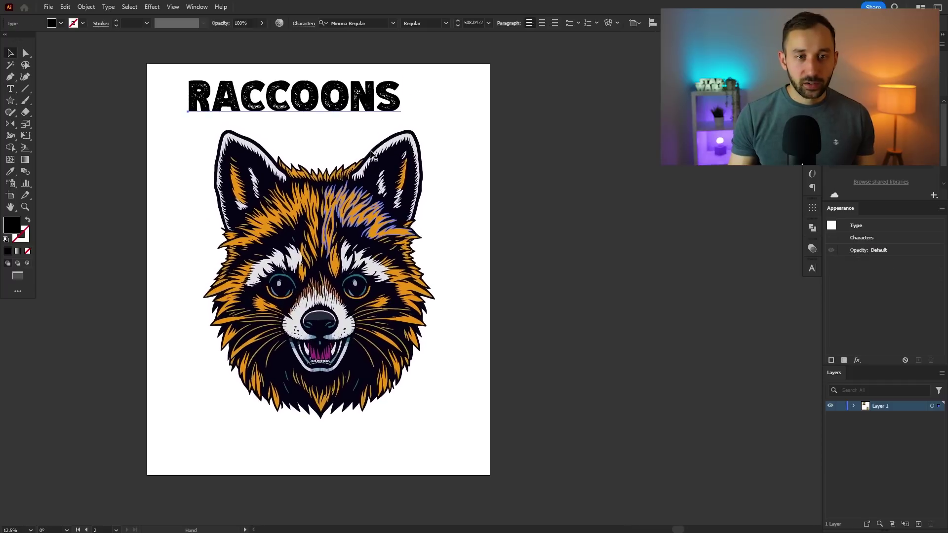
Duplicate the RACCOONS text below the raccoon and change the copy to ARE MY.
key(Escape)
drag(339, 220, 340, 427)
key(t)
double_click(339, 427)
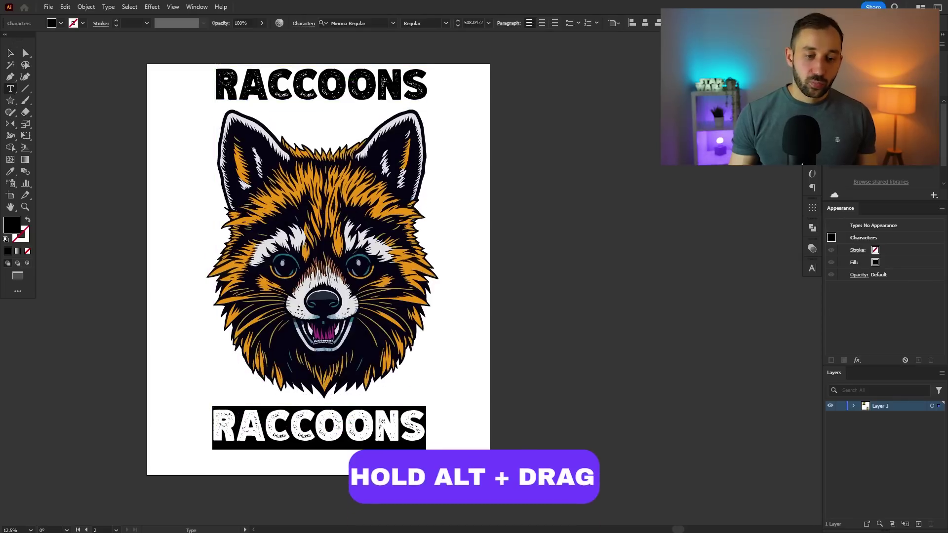
text(ARE MY)
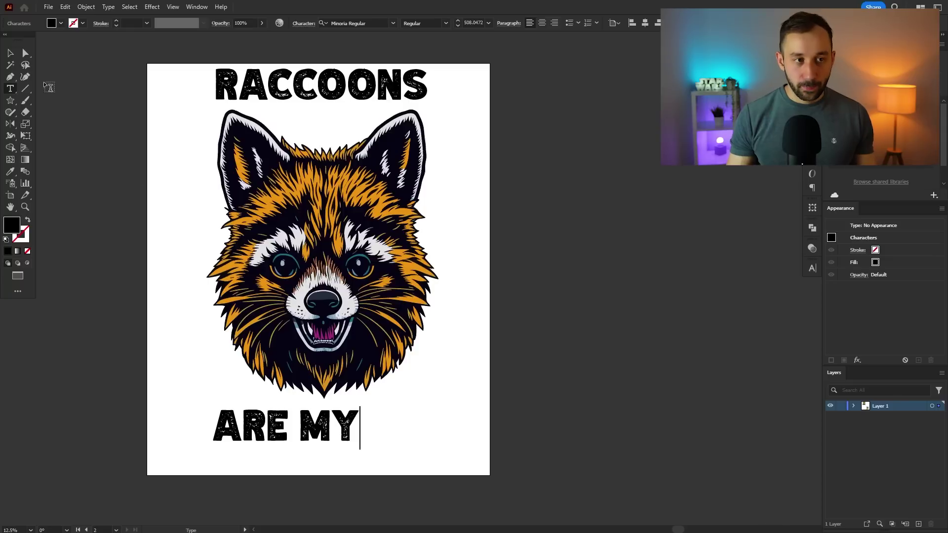
Duplicate the ARE MY line directly beneath itself, change the copy to SPIRIT ANIMAL and centre it on the artboard.
key(Escape)
drag(311, 423, 336, 459)
key(t)
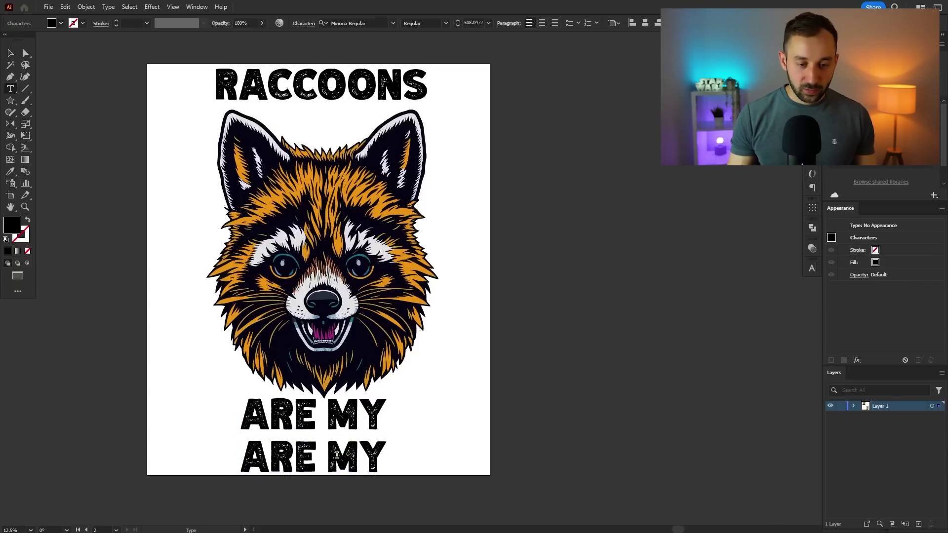
double_click(338, 454)
text(SPIRIT ANIMAL)
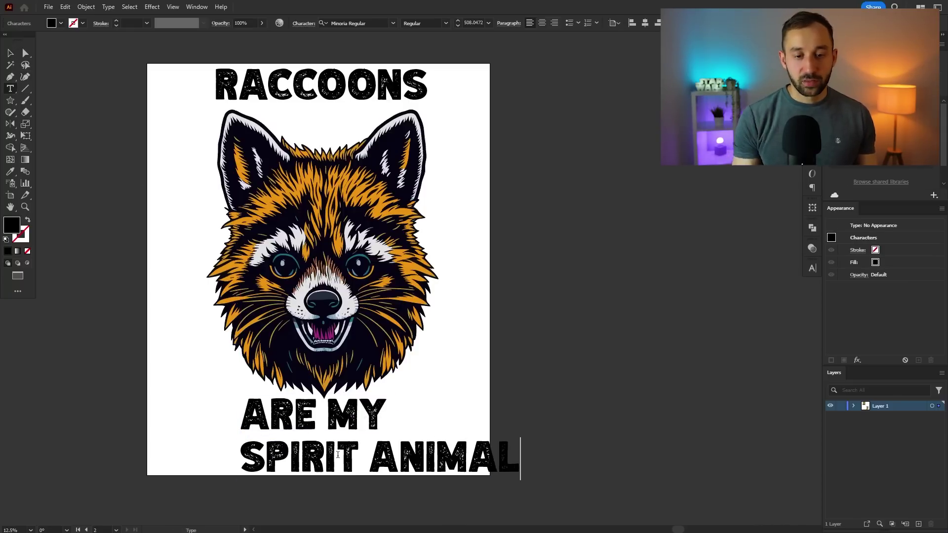
click(7, 54)
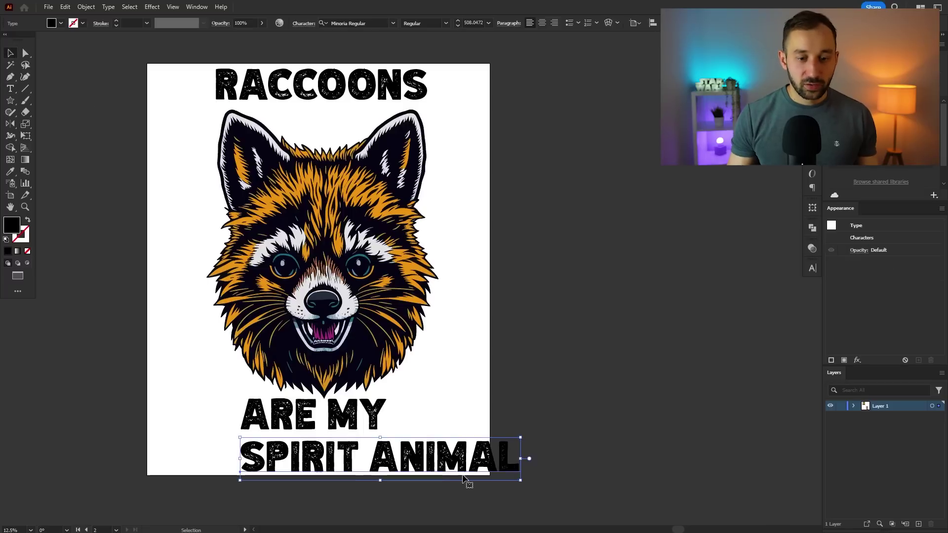
drag(464, 478, 418, 473)
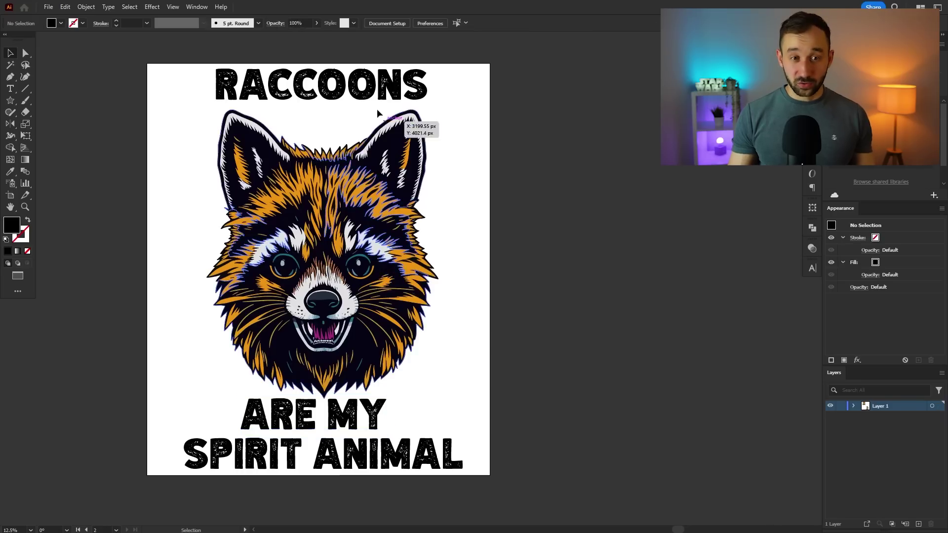
Shrink the raccoon proportionally about its centre to leave space between the text lines above and below it.
click(377, 112)
click(432, 213)
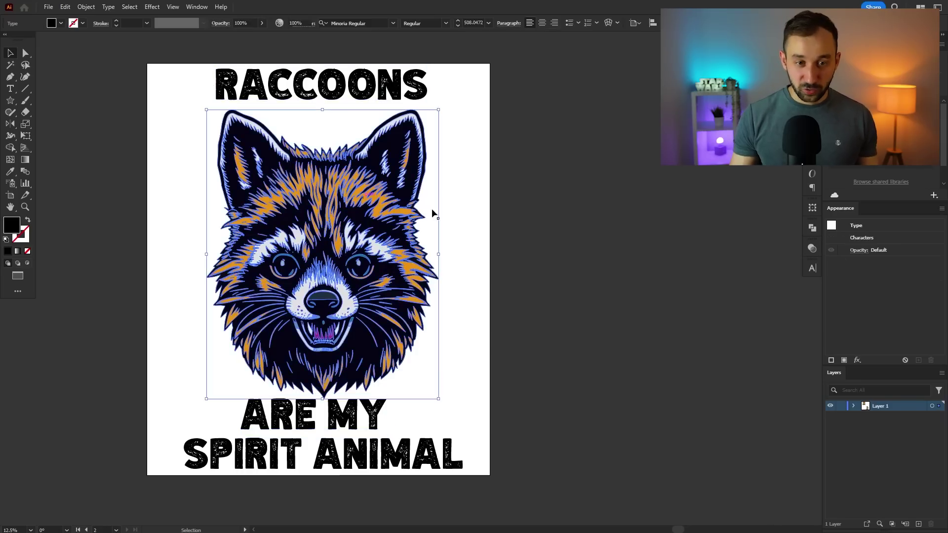
drag(435, 254, 420, 254)
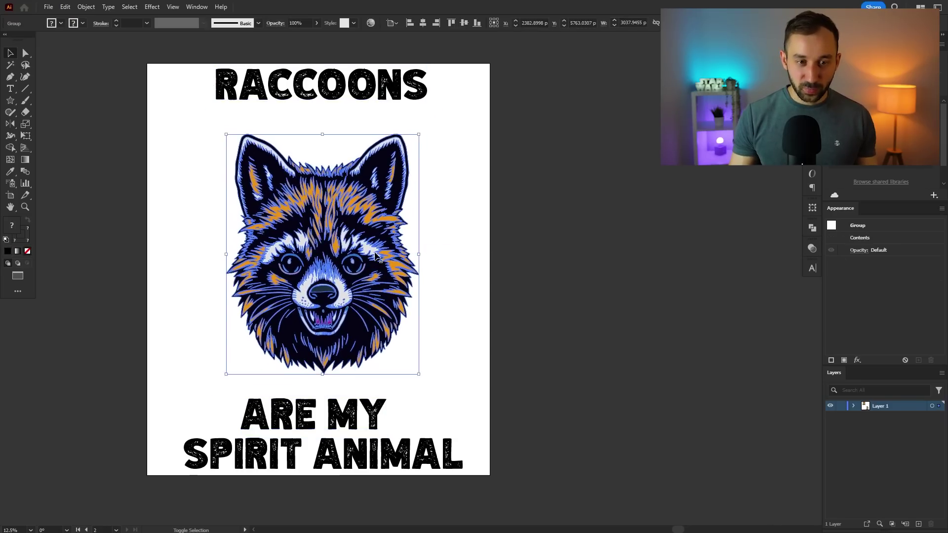
click(419, 254)
Enlarge the RACCOONS text proportionally to about 722 pt so it spans most of the artboard's width.
click(386, 101)
drag(429, 96, 471, 97)
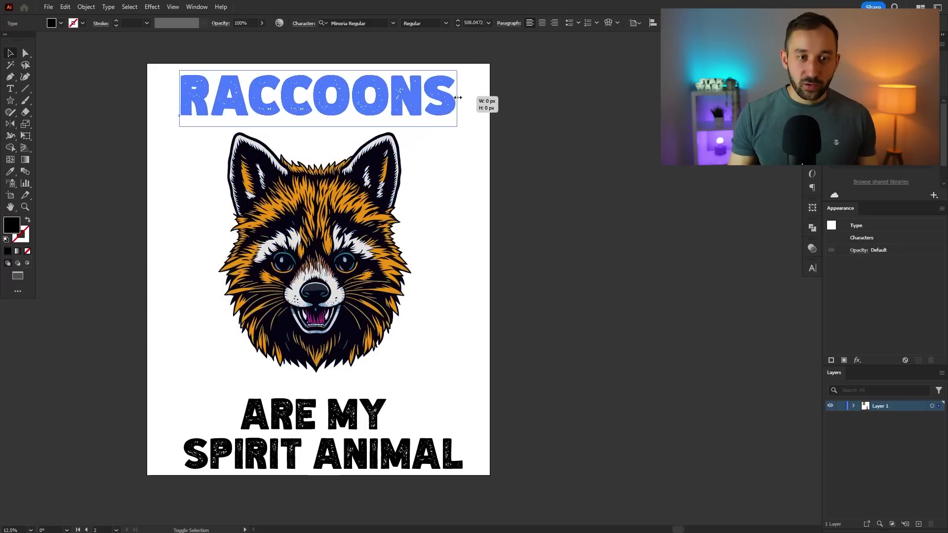
scroll(454, 166, up, 3)
scroll(455, 165, up, 1)
scroll(454, 165, left, 2)
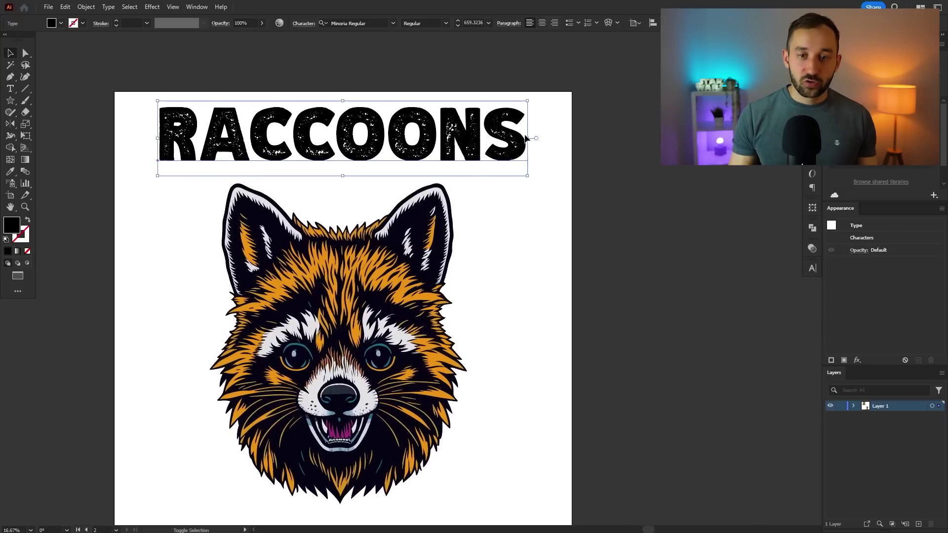
mouse_move(526, 139)
mouse_down()
mouse_move(541, 142)
mouse_move(525, 145)
mouse_up()
Nudge the RACCOONS text slightly left and recolour it with the orange sampled from the raccoon's fur.
key(i)
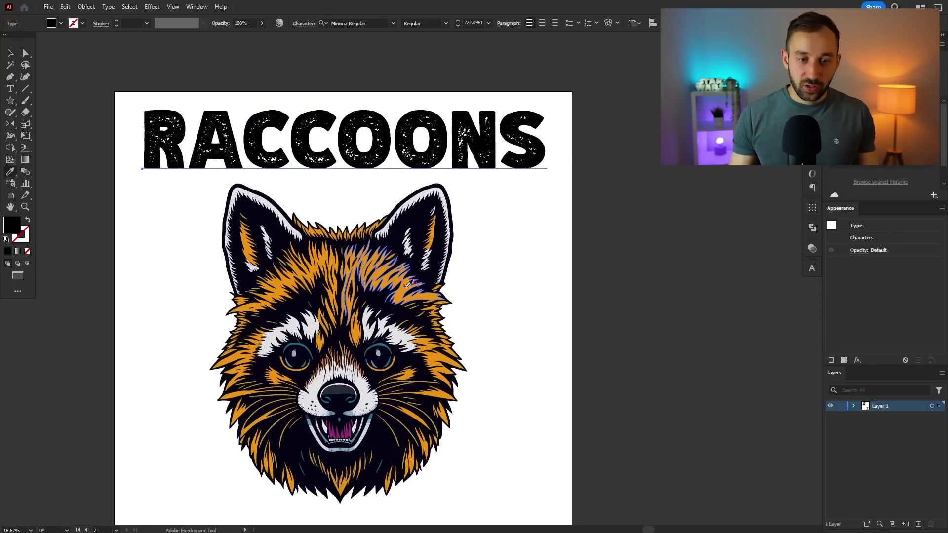
scroll(409, 283, up, 1)
scroll(494, 222, up, 2)
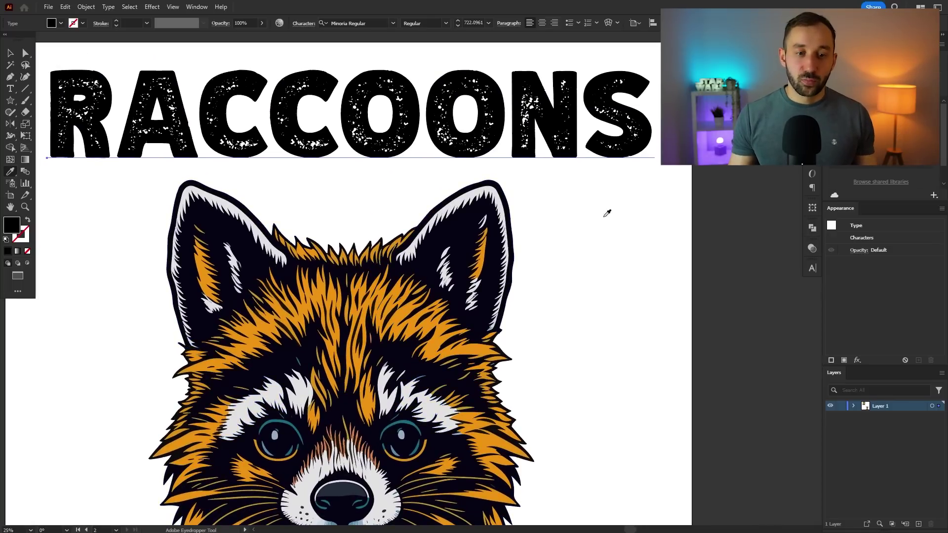
key(v)
mouse_move(337, 122)
mouse_down()
mouse_move(344, 115)
mouse_move(327, 122)
mouse_up()
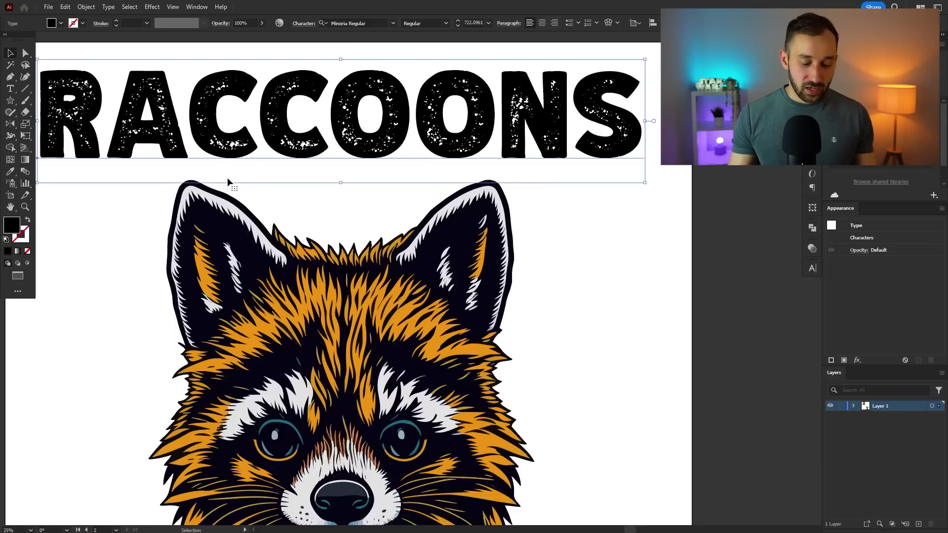
key(i)
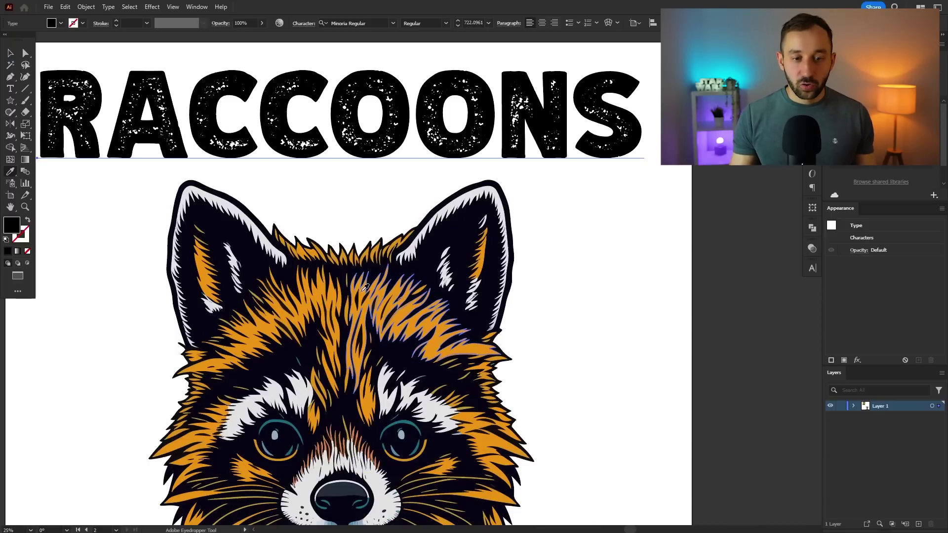
click(363, 291)
key(v)
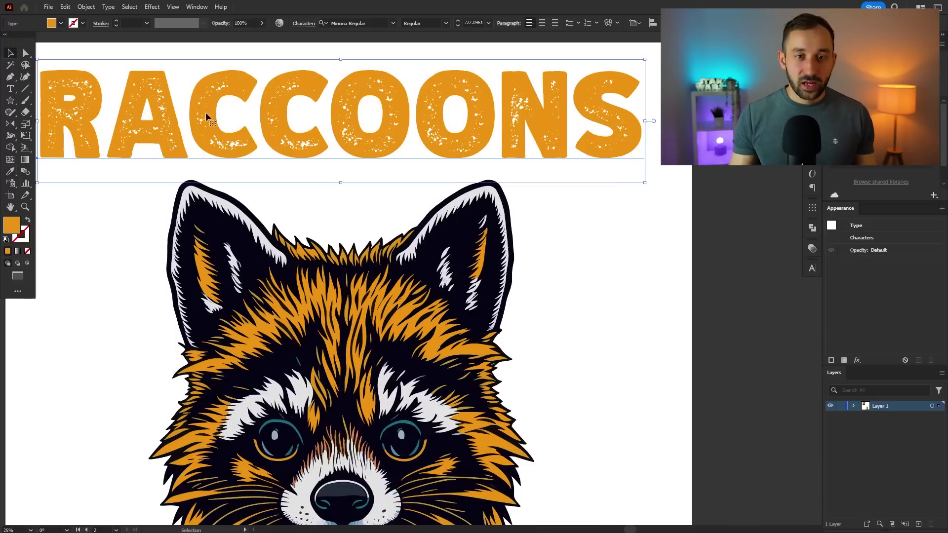
key(ctrl+minus)
drag(244, 169, 243, 169)
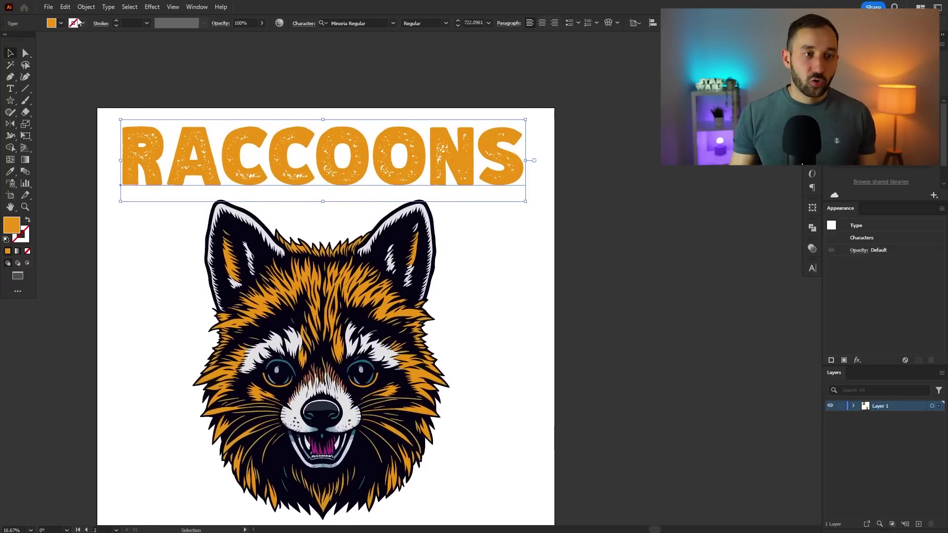
Apply an envelope warp to the RACCOONS text using the horizontal Arc style with a 40% bend.
click(86, 7)
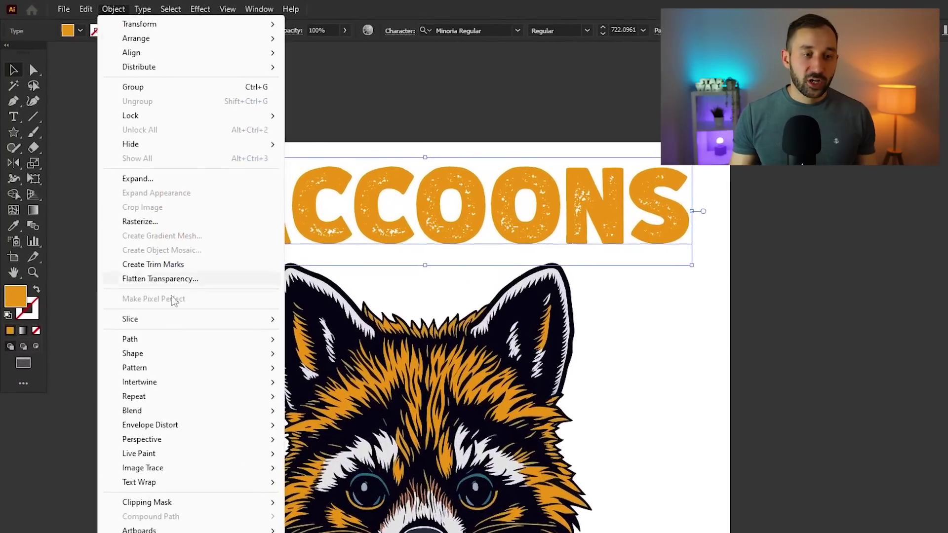
mouse_move(174, 427)
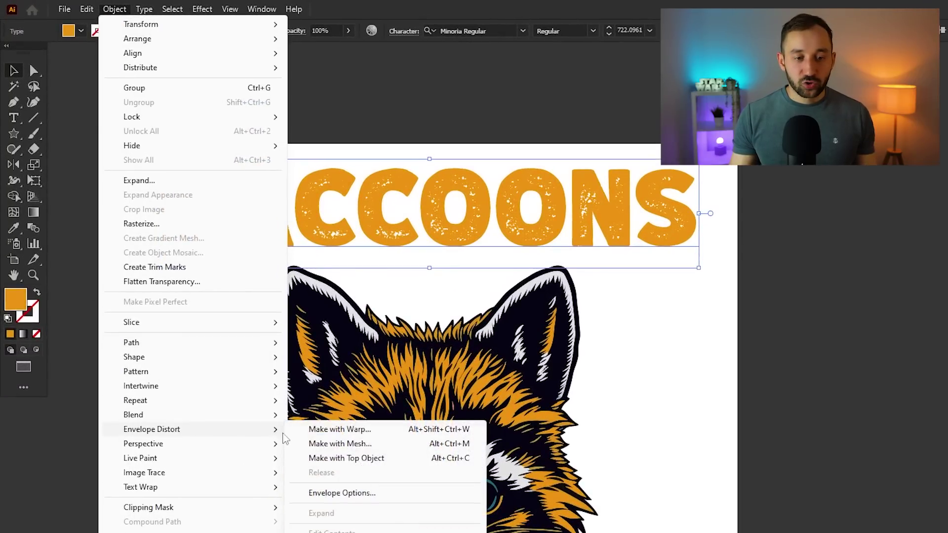
click(367, 433)
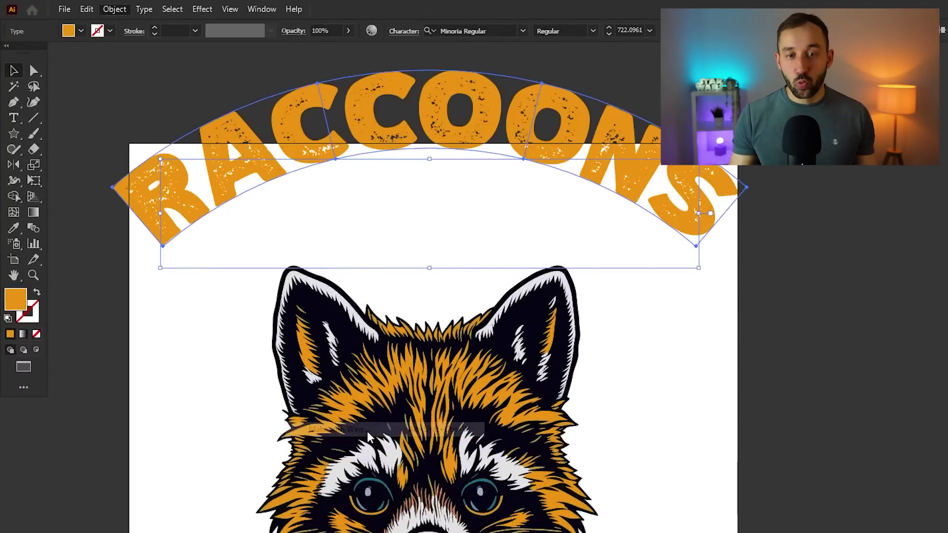
click(945, 361)
click(931, 331)
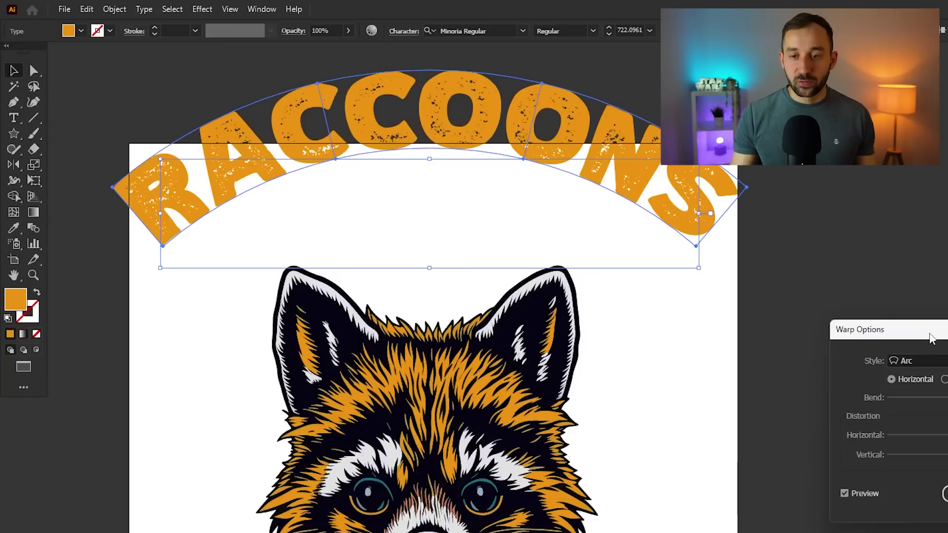
drag(931, 331, 724, 323)
click(720, 354)
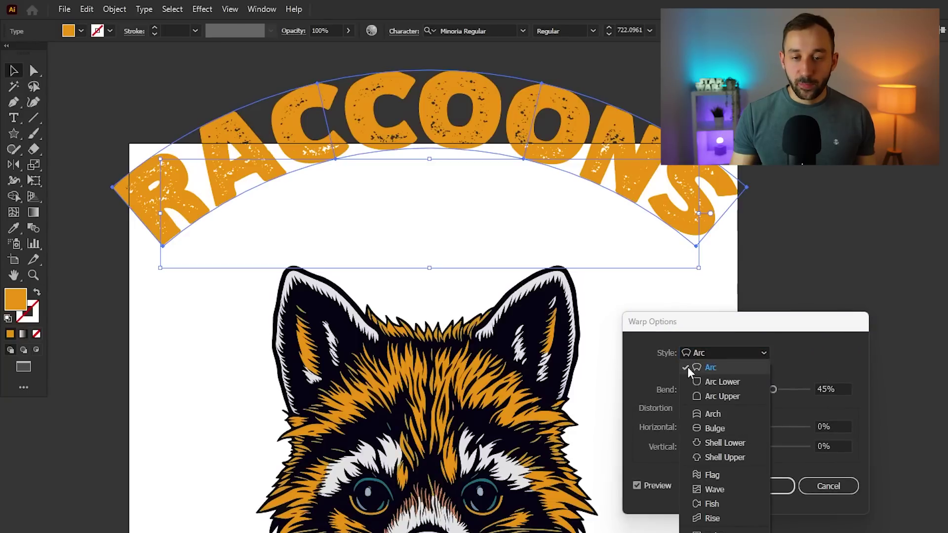
click(722, 369)
drag(773, 390, 773, 390)
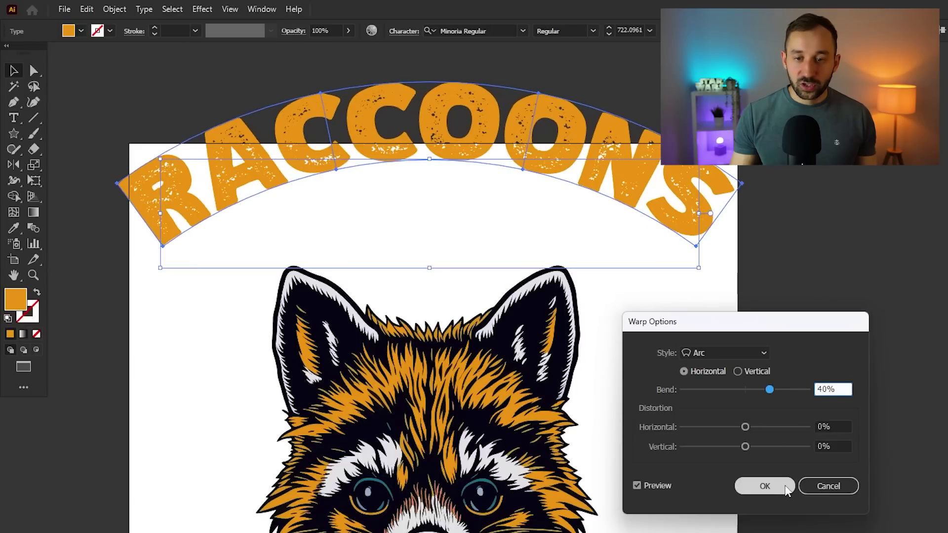
click(764, 487)
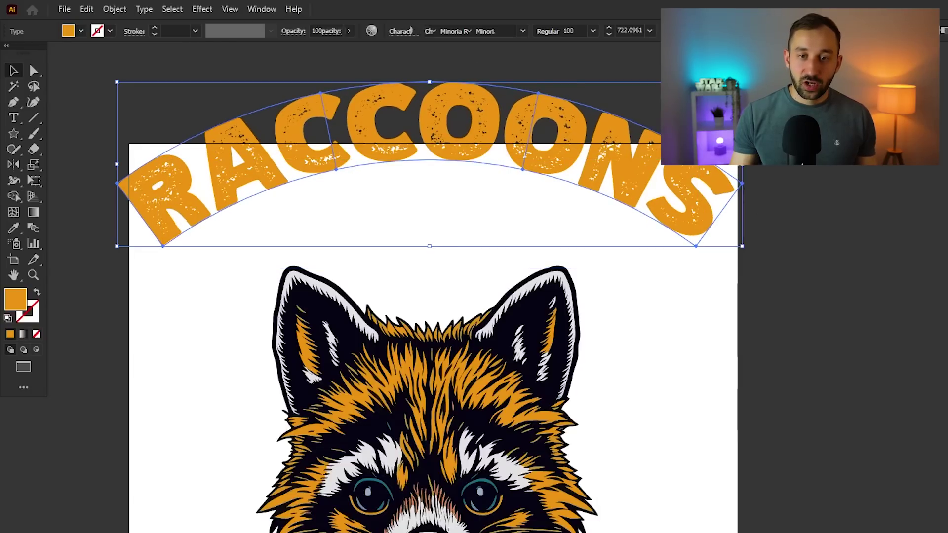
Fit the arched RACCOONS text inside the top of the artboard and move the raccoon up beneath the arch.
drag(688, 167, 711, 238)
drag(558, 385, 439, 372)
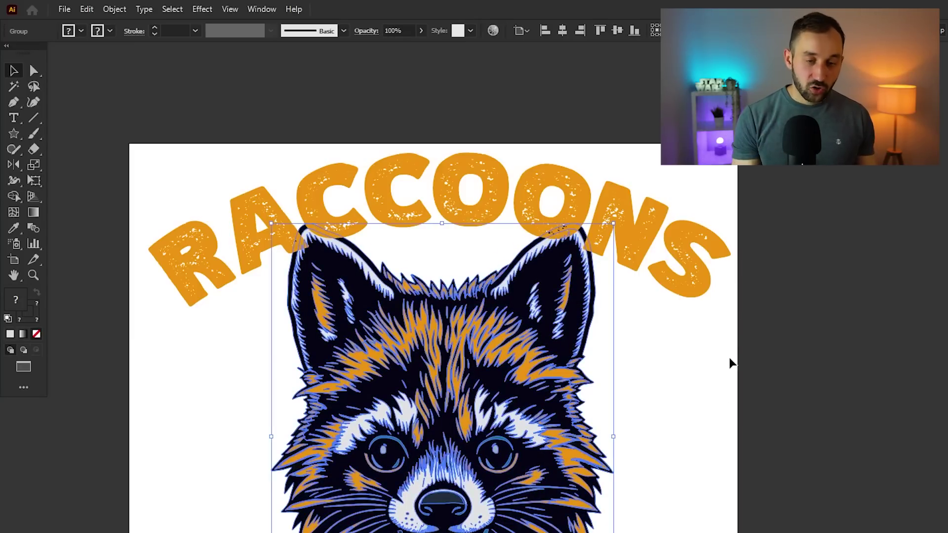
mouse_move(450, 418)
mouse_down()
mouse_move(482, 385)
mouse_move(478, 419)
mouse_move(449, 421)
mouse_up()
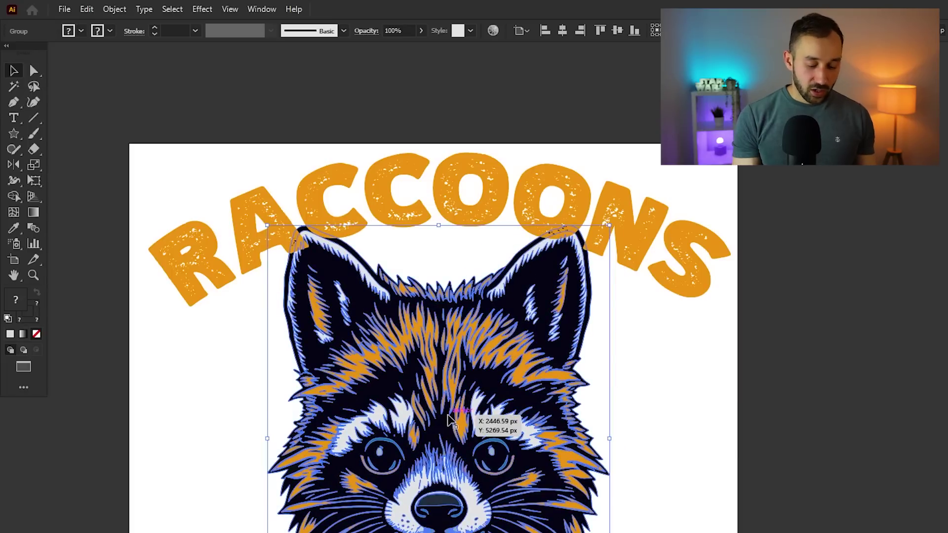
Bring the raccoon in front of the arched RACCOONS text, shift it slightly down and centre it horizontally.
key(ctrl+shift+bracketright)
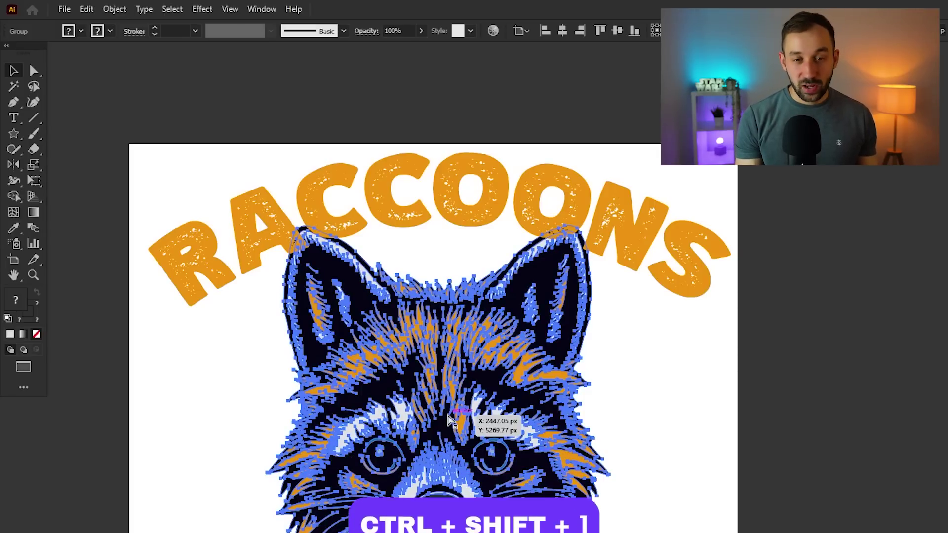
drag(449, 420, 516, 383)
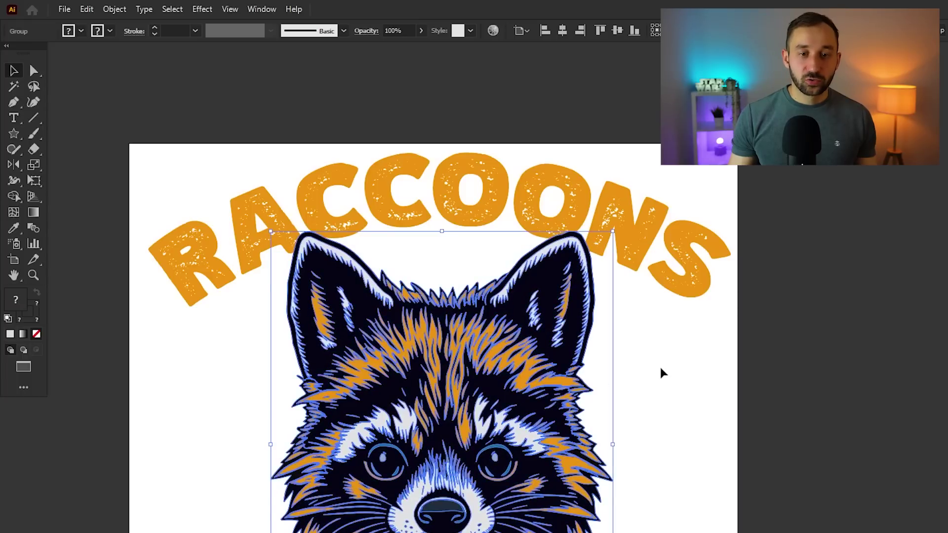
click(563, 31)
click(461, 190)
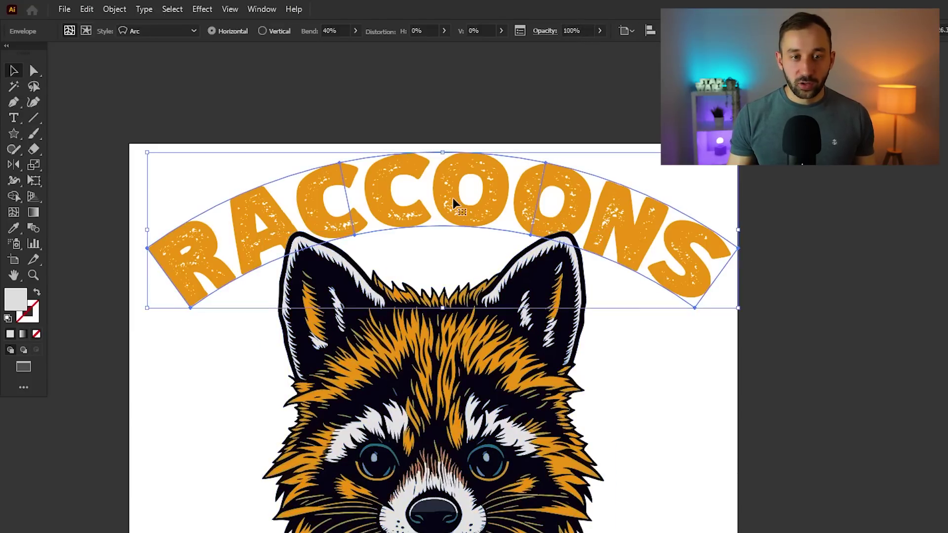
key(ctrl+shift+a)
Enlarge the ARE MY text to about 560 pt and move it up directly beneath the raccoon's chin.
scroll(461, 120, down, 5)
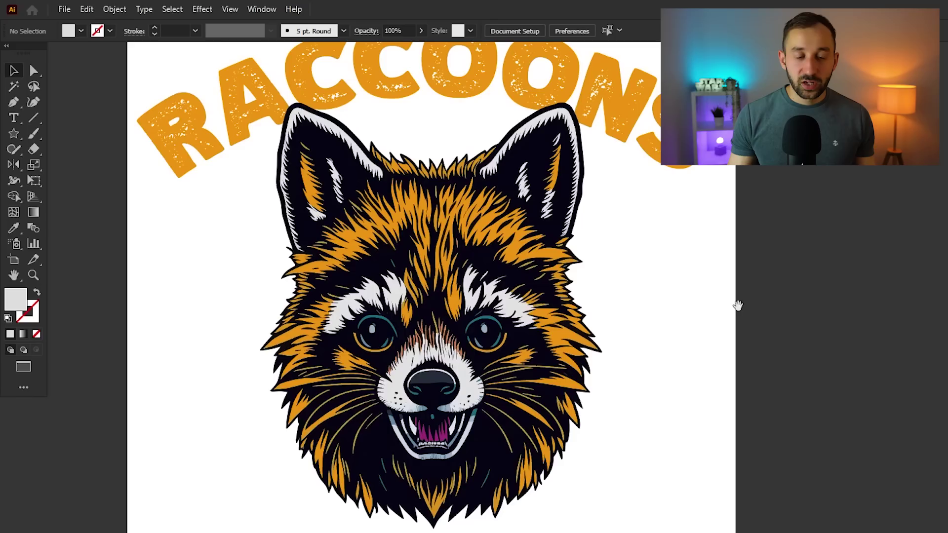
scroll(461, 120, down, 1)
scroll(720, 328, down, 1)
scroll(721, 328, down, 1)
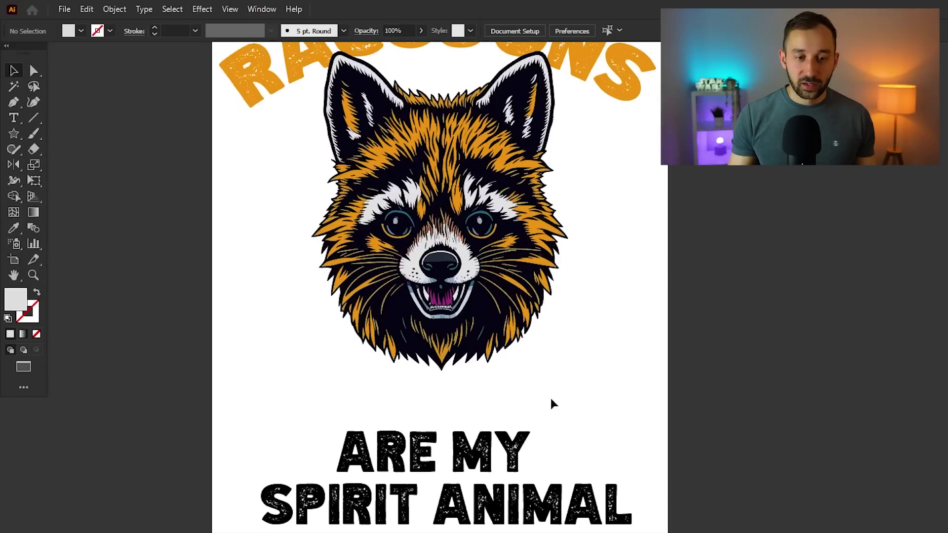
drag(516, 442, 544, 393)
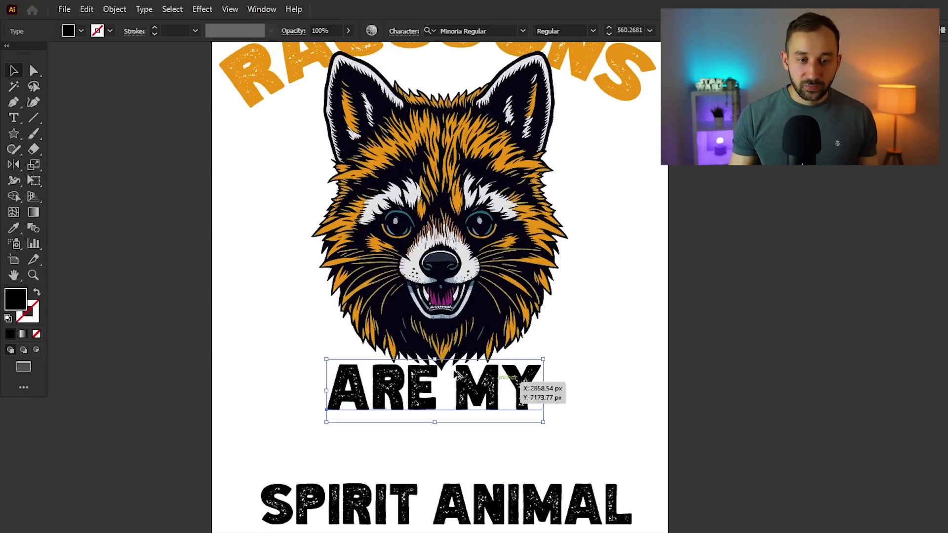
scroll(456, 377, up, 5)
scroll(631, 461, down, 1)
scroll(630, 461, up, 2)
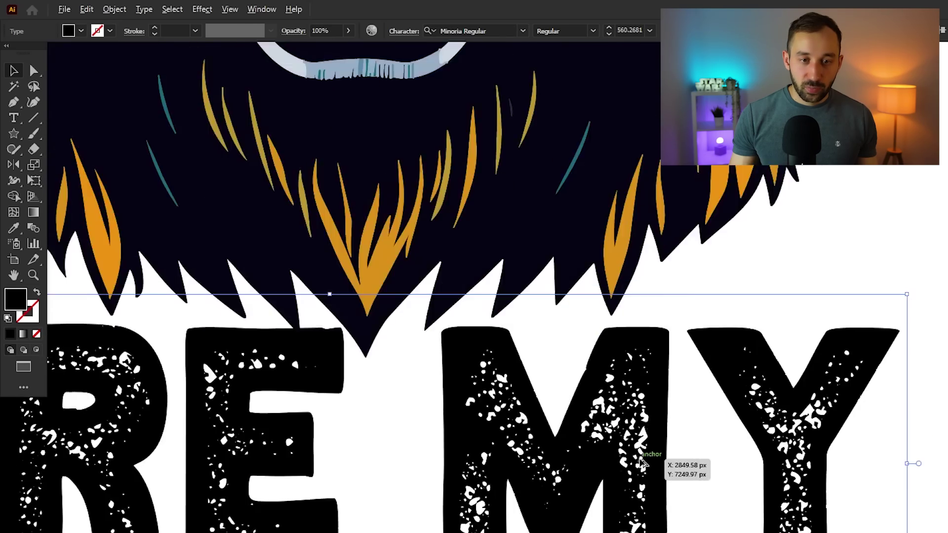
scroll(459, 341, down, 3)
scroll(399, 321, up, 6)
drag(588, 455, 419, 170)
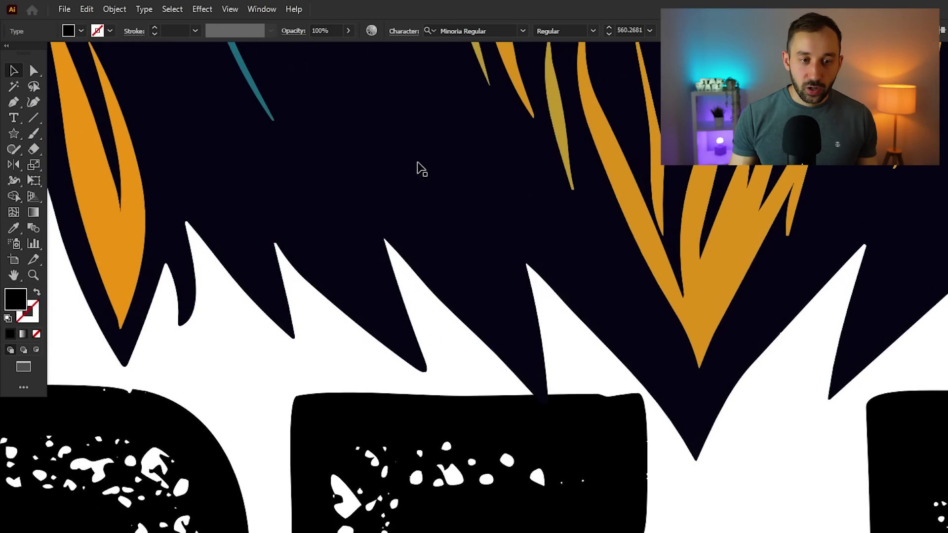
scroll(469, 301, down, 4)
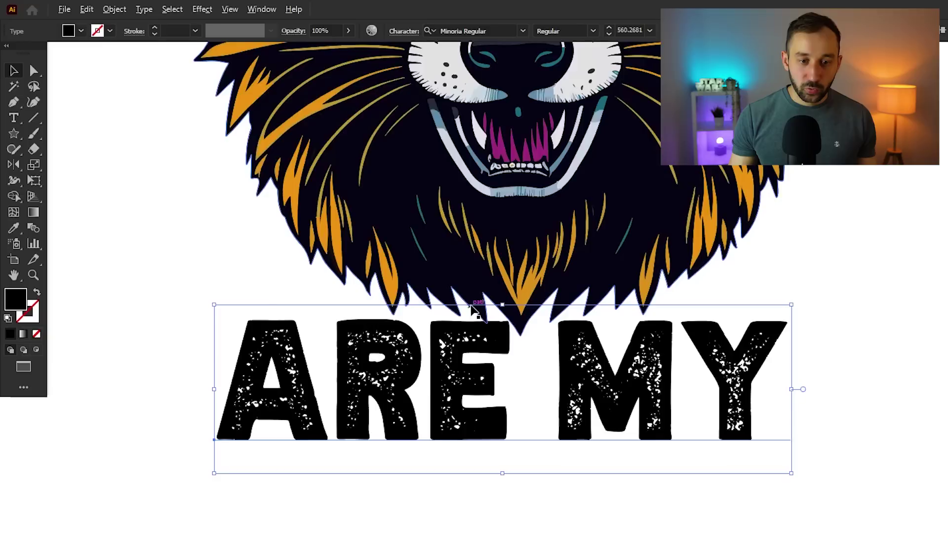
Recolour the ARE MY text with the near-black navy sampled from the raccoon's fur.
key(i)
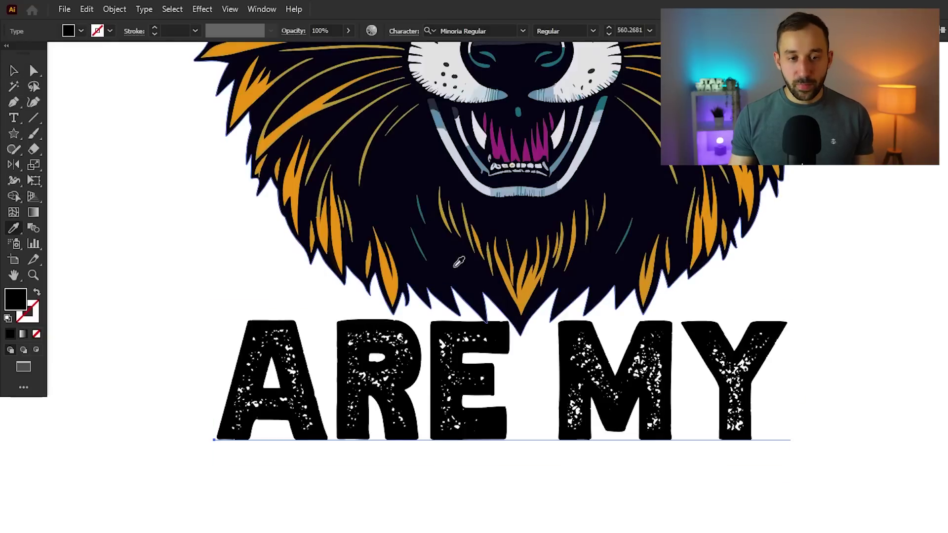
key(v)
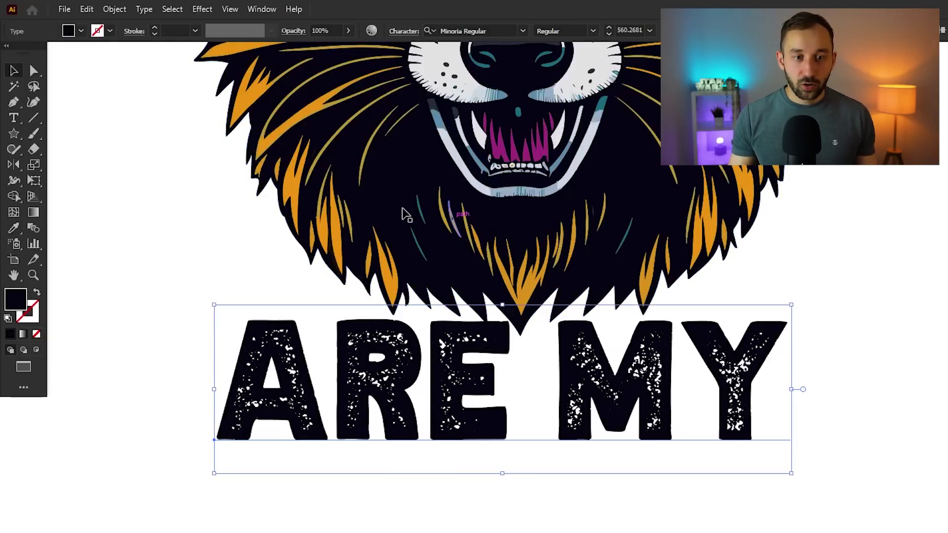
scroll(872, 456, down, 1)
click(873, 457)
drag(935, 469, 746, 423)
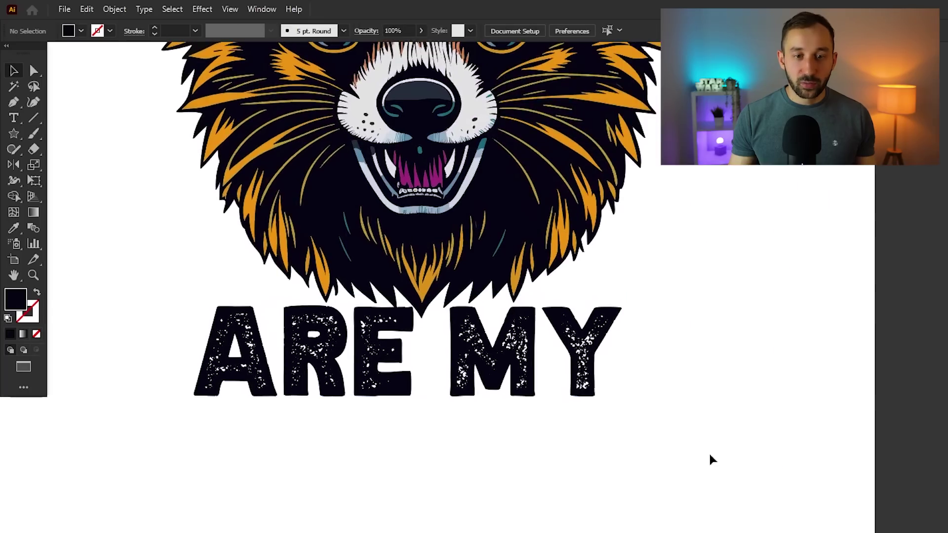
Enlarge the SPIRIT ANIMAL text to about 592 pt and move it up close beneath the ARE MY line.
scroll(616, 508, down, 2)
click(627, 513)
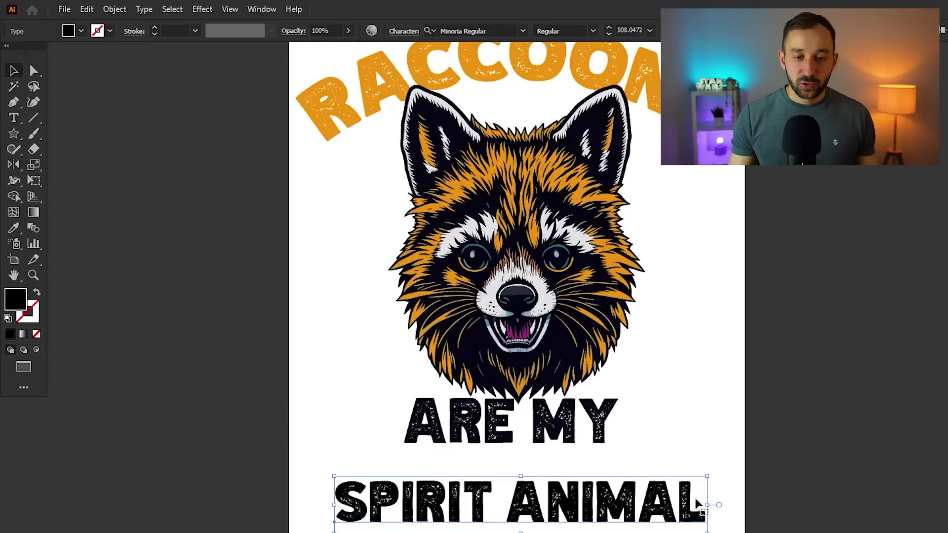
scroll(711, 493, down, 2)
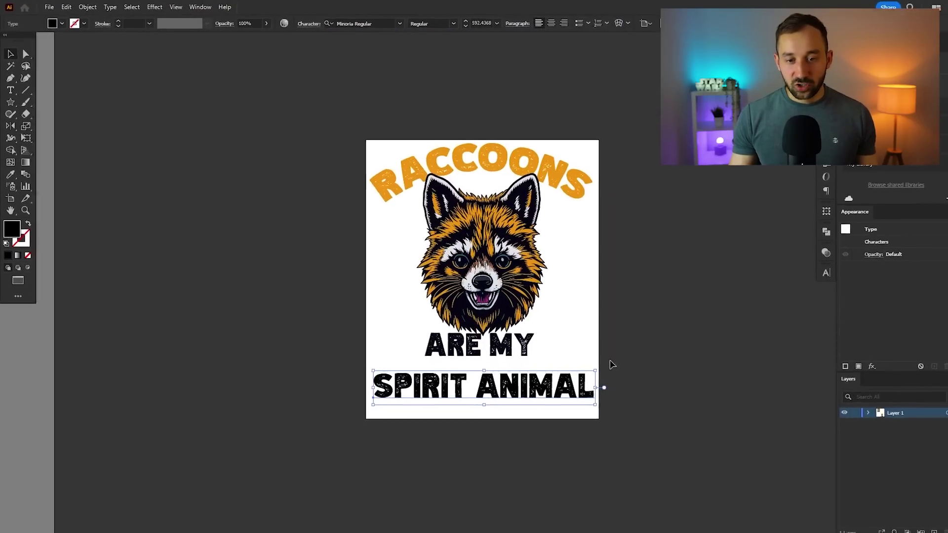
click(642, 326)
drag(647, 320, 553, 348)
drag(457, 409, 454, 394)
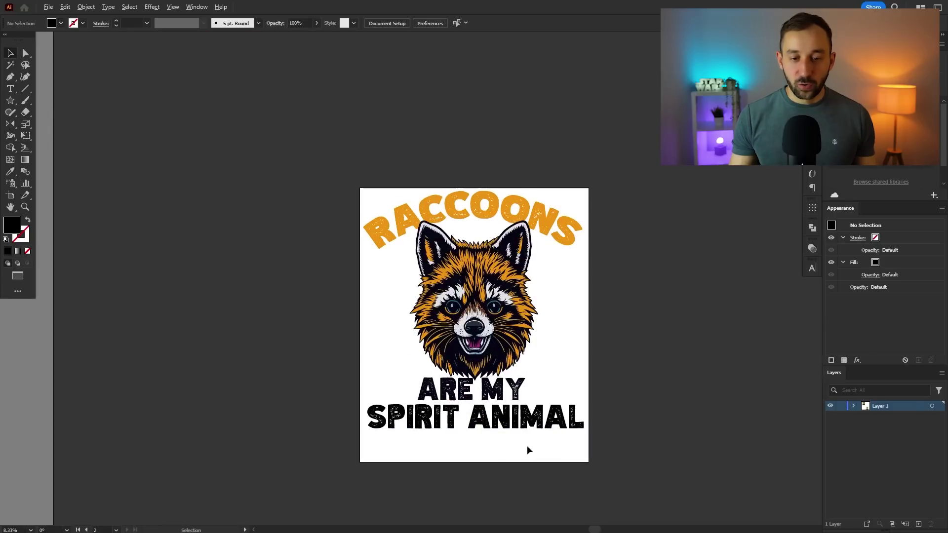
Recolour the SPIRIT ANIMAL text with the near-black navy sampled from the raccoon's fur.
scroll(528, 450, up, 1)
scroll(395, 227, up, 3)
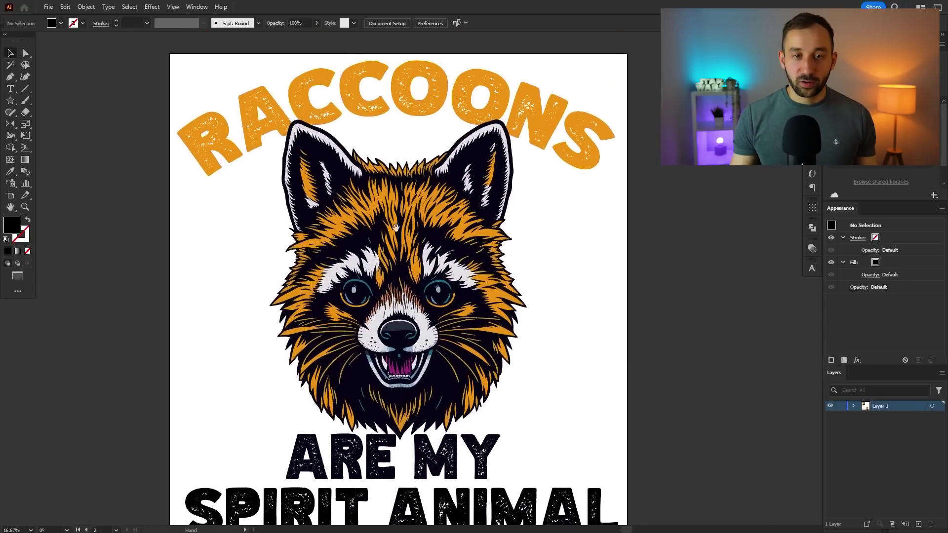
drag(603, 315, 574, 187)
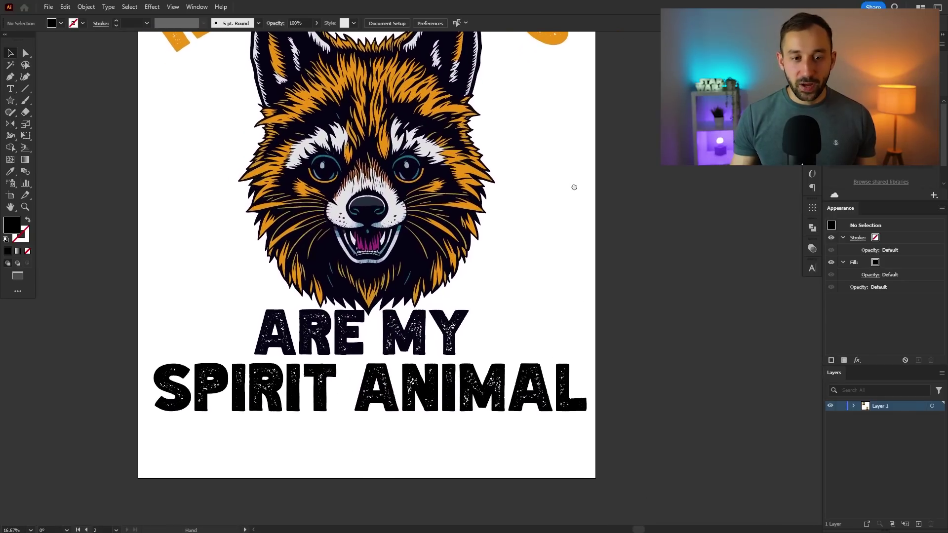
click(483, 368)
key(i)
click(419, 162)
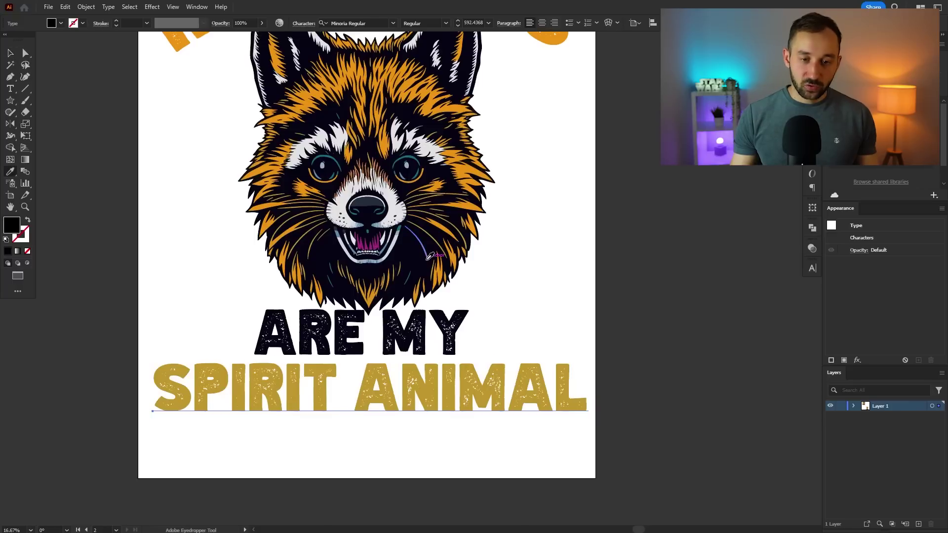
click(414, 257)
key(v)
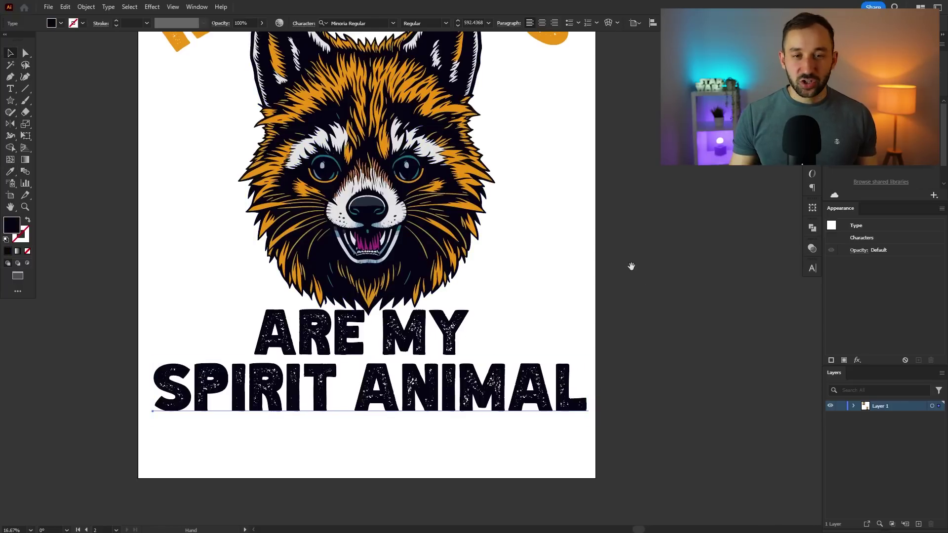
drag(630, 267, 578, 264)
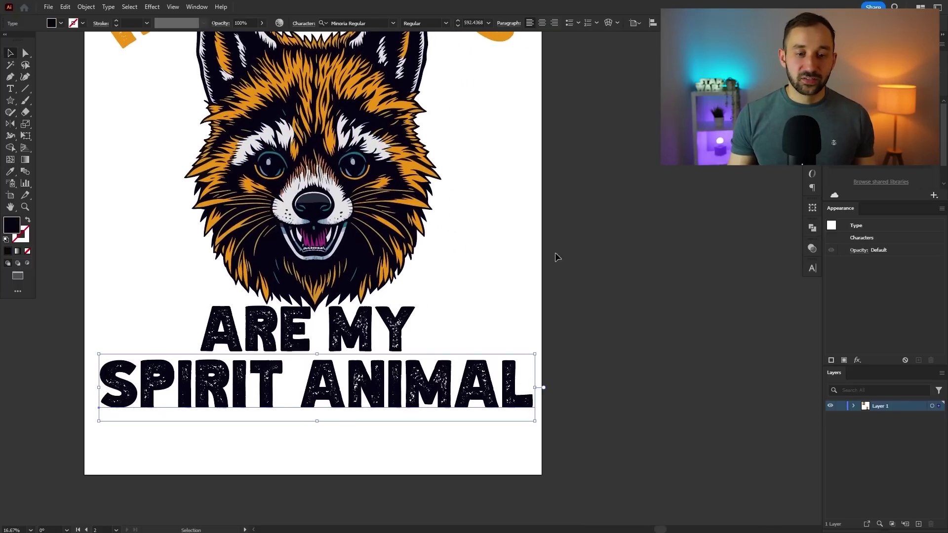
Change the SPIRIT ANIMAL text to the Darkest Saturday font and enlarge it to about 854 pt, spanning the artboard's width.
click(393, 23)
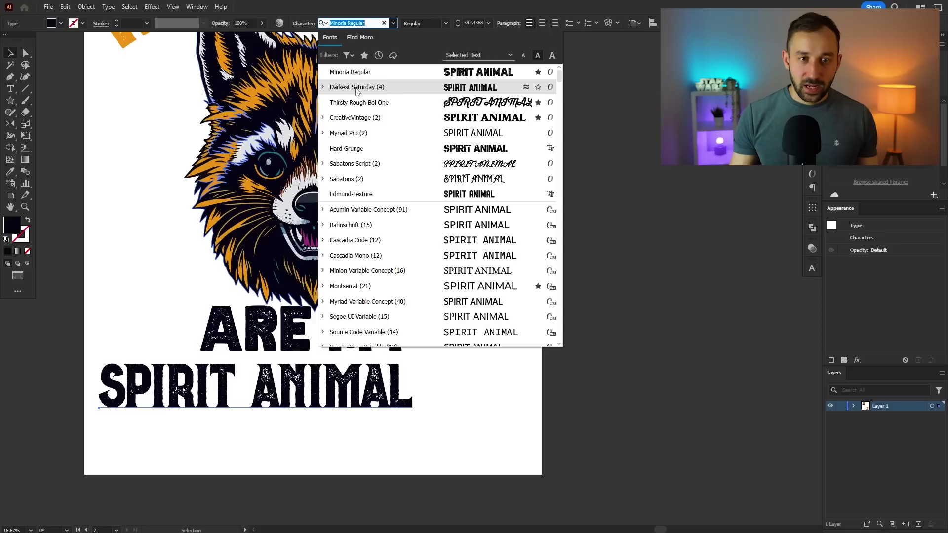
click(366, 87)
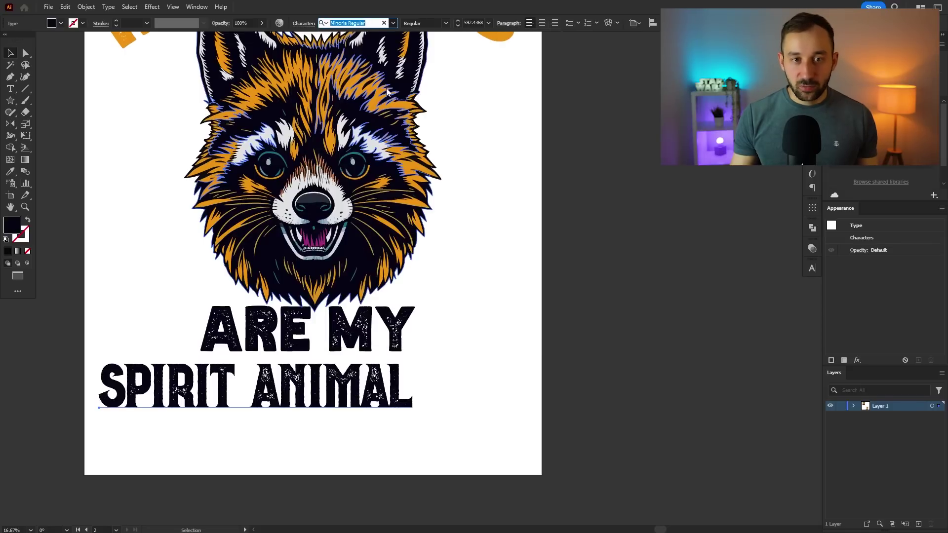
drag(411, 386, 533, 396)
click(591, 324)
Examine the text lines up close and their overall balance with the raccoon on the artboard.
scroll(592, 323, down, 3)
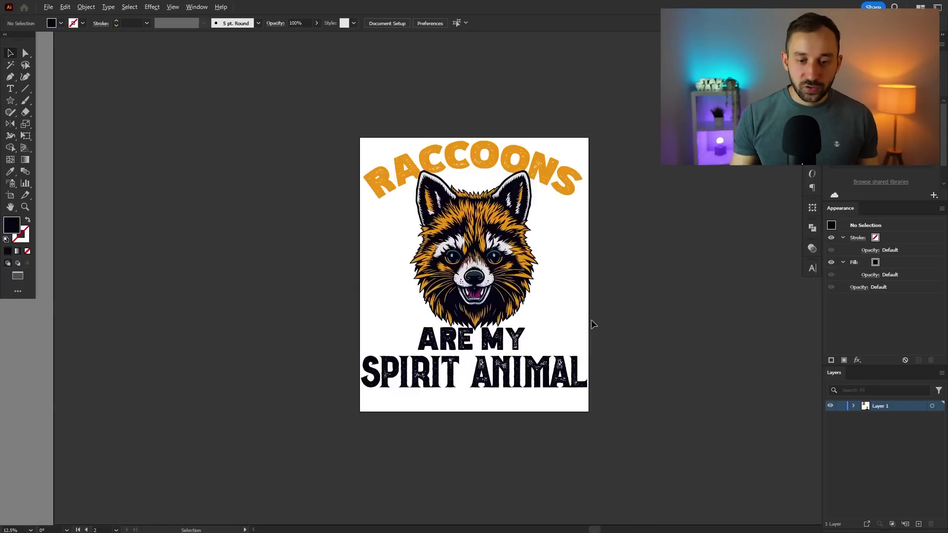
scroll(546, 410, up, 2)
scroll(531, 421, up, 2)
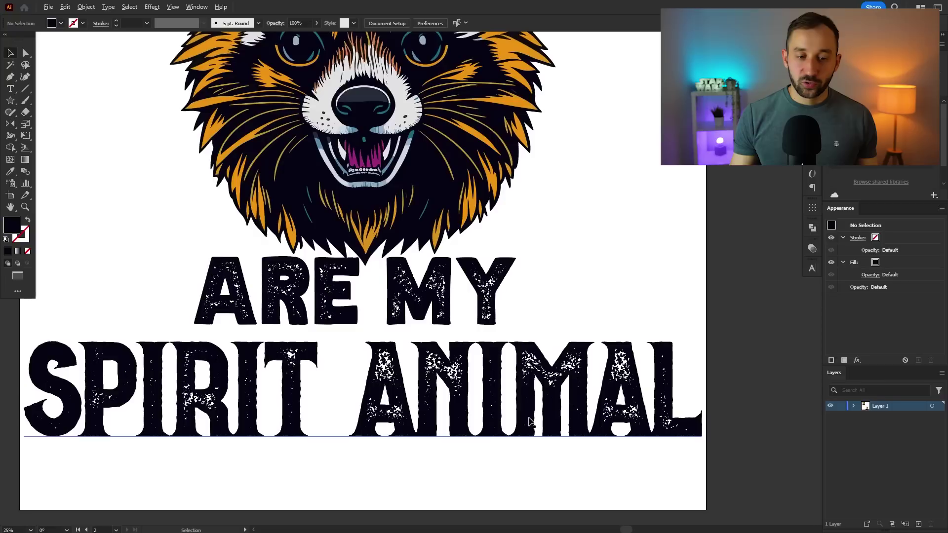
click(533, 420)
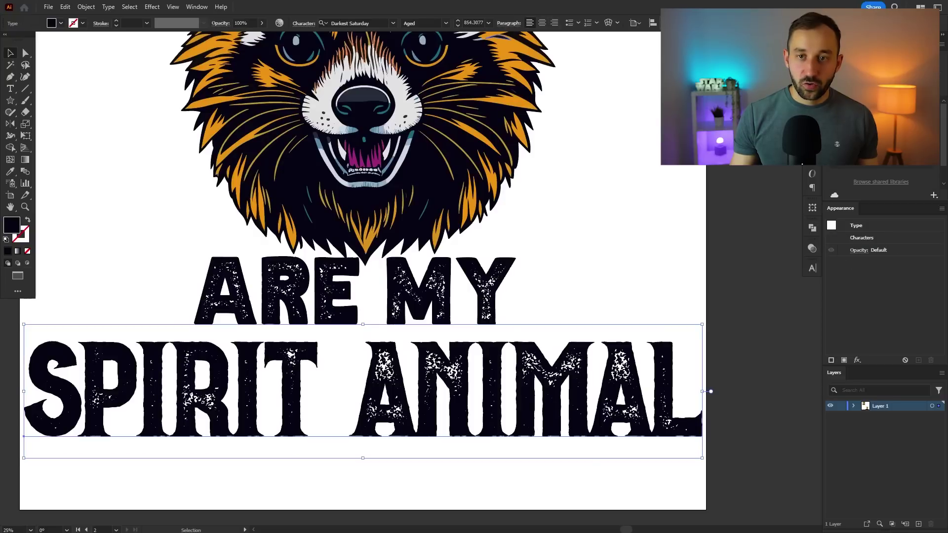
click(617, 204)
scroll(618, 203, down, 2)
drag(650, 177, 555, 274)
scroll(555, 269, down, 1)
scroll(560, 272, up, 2)
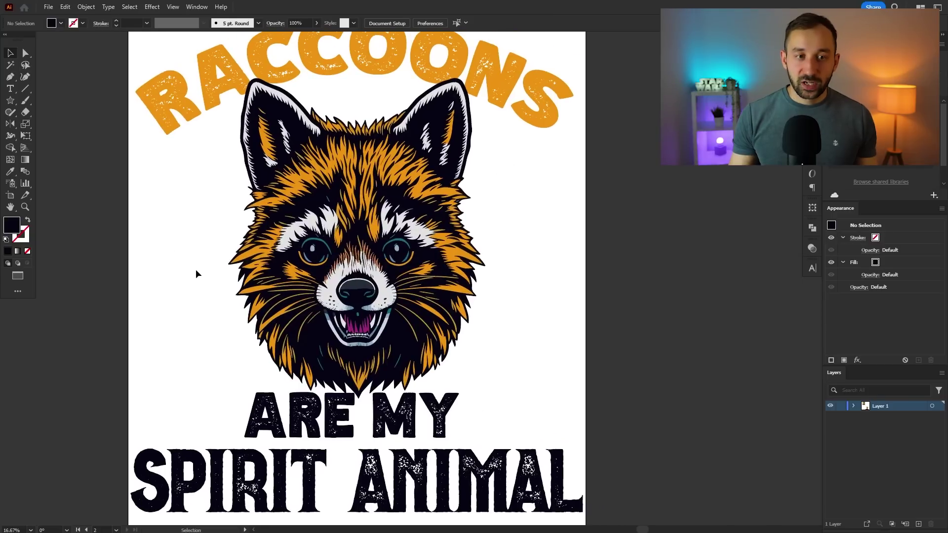
click(390, 412)
click(199, 186)
Draw an upright five-pointed star with a near-black navy fill in the empty space before the ARE MY text.
scroll(210, 197, down, 1)
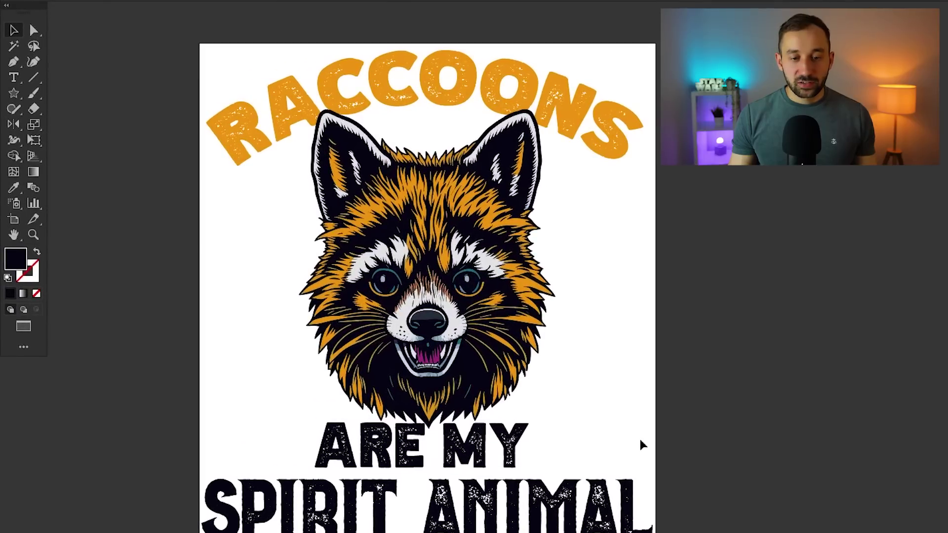
click(18, 94)
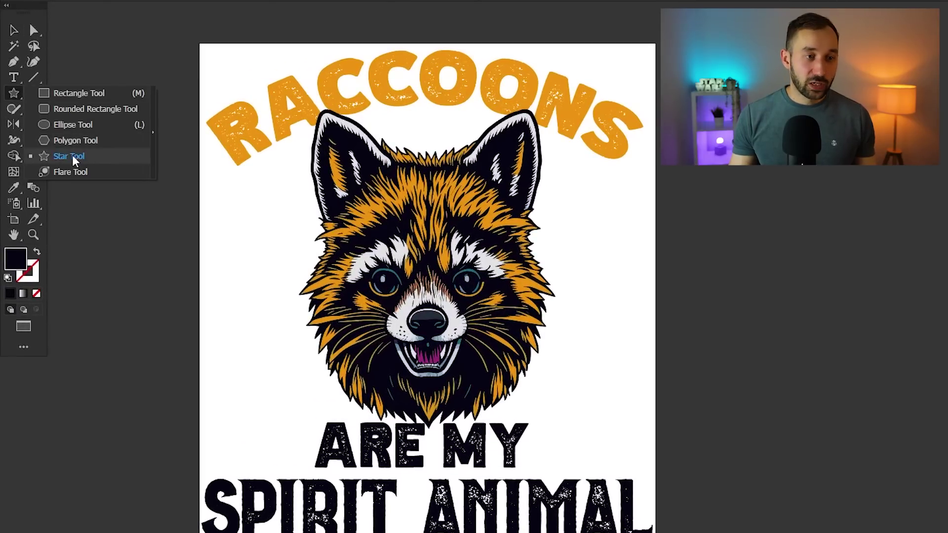
click(67, 163)
scroll(322, 395, up, 2)
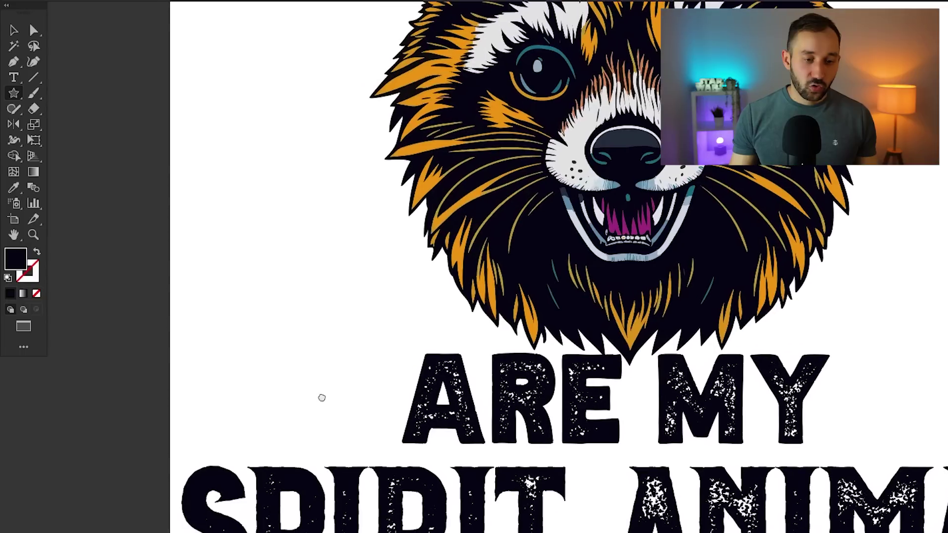
drag(321, 397, 344, 353)
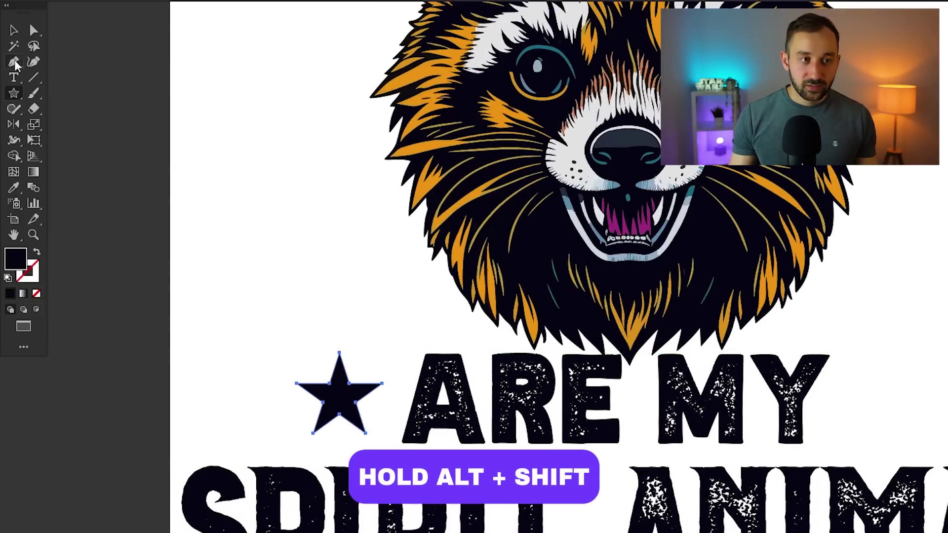
Duplicate the star and arrange the copies so two stars flank each side of the ARE MY text.
key(v)
drag(356, 402, 680, 420)
shift+click(347, 399)
key(ctrl+minus)
drag(286, 410, 292, 410)
Select all four stars around the ARE MY text and group them.
click(244, 403)
shift+click(180, 402)
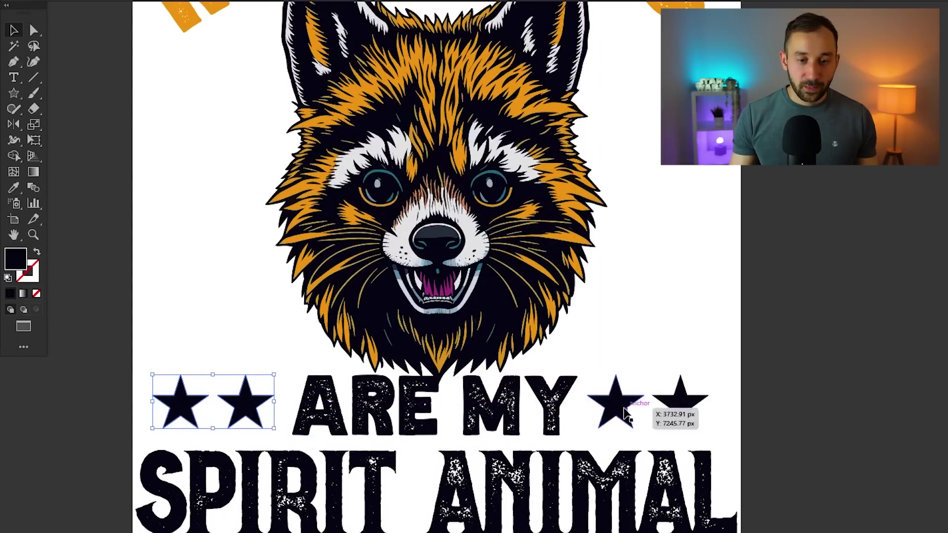
shift+click(624, 413)
key(ctrl+g)
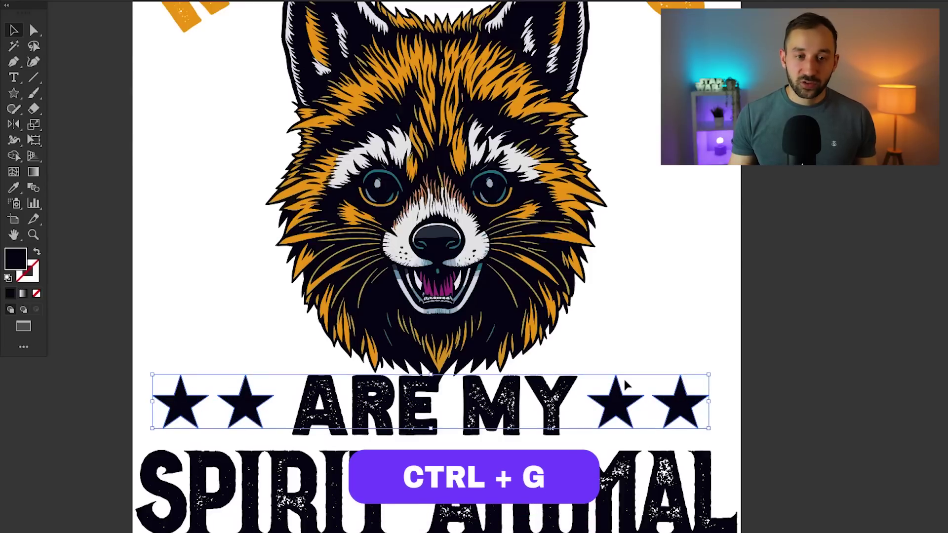
Recolour the grouped stars with the orange sampled from the raccoon's fur.
key(i)
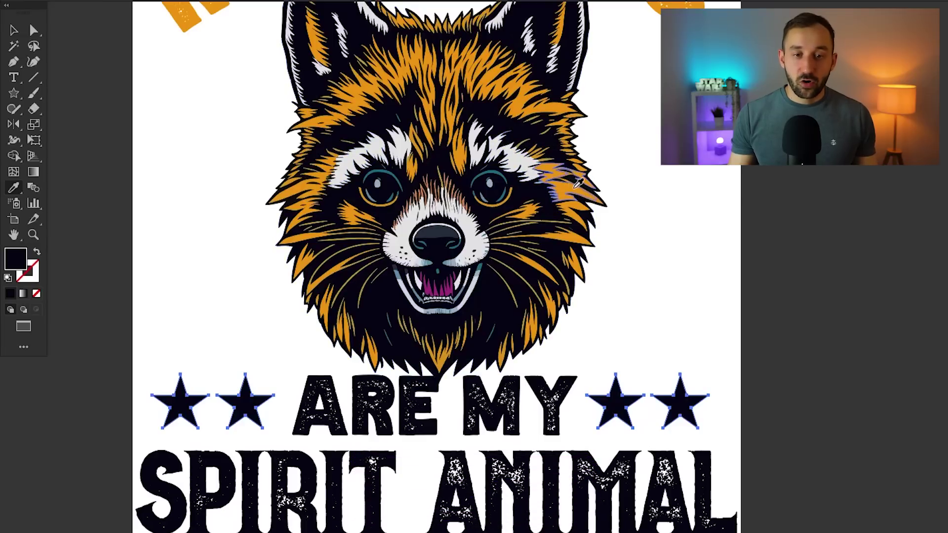
click(574, 187)
click(14, 30)
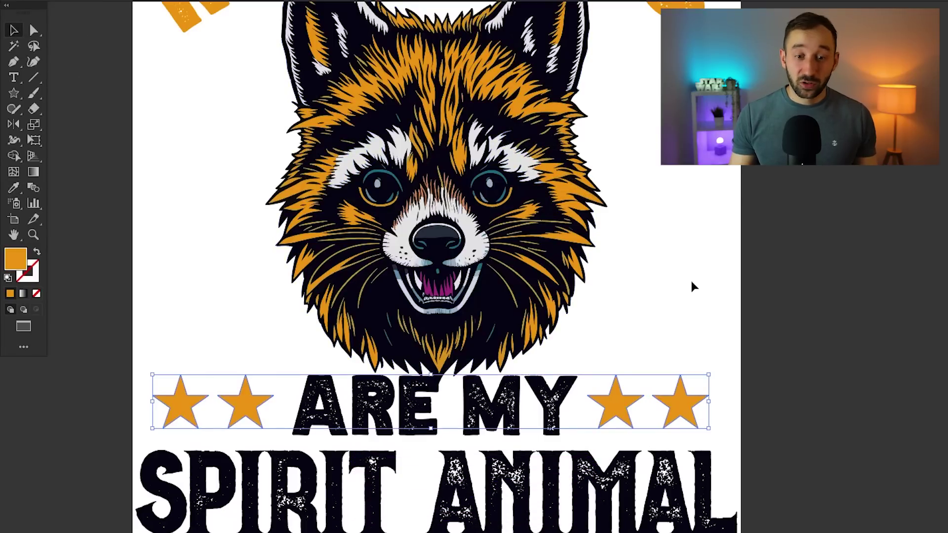
scroll(704, 294, down, 3)
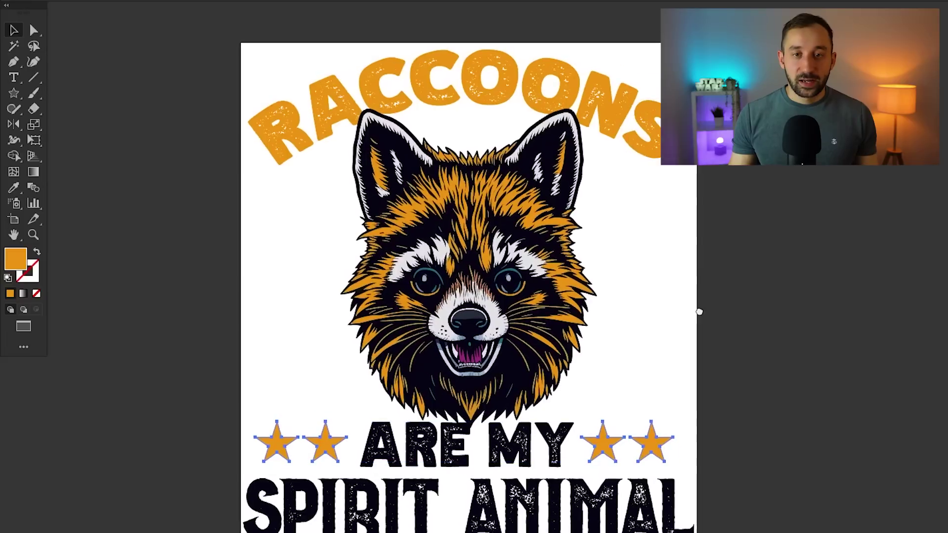
Centre the star group and the ARE MY and SPIRIT ANIMAL text lines horizontally on the artboard.
click(563, 2)
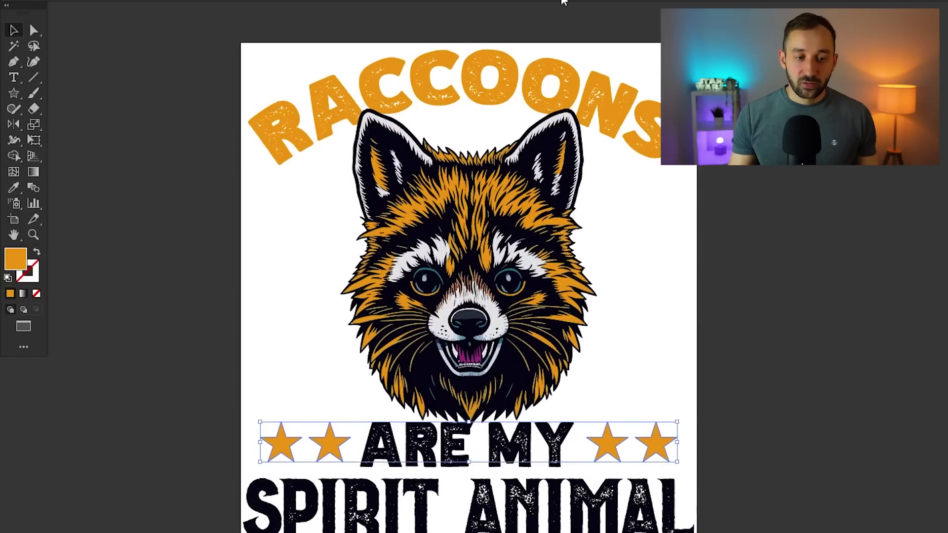
shift+click(493, 447)
shift+click(519, 514)
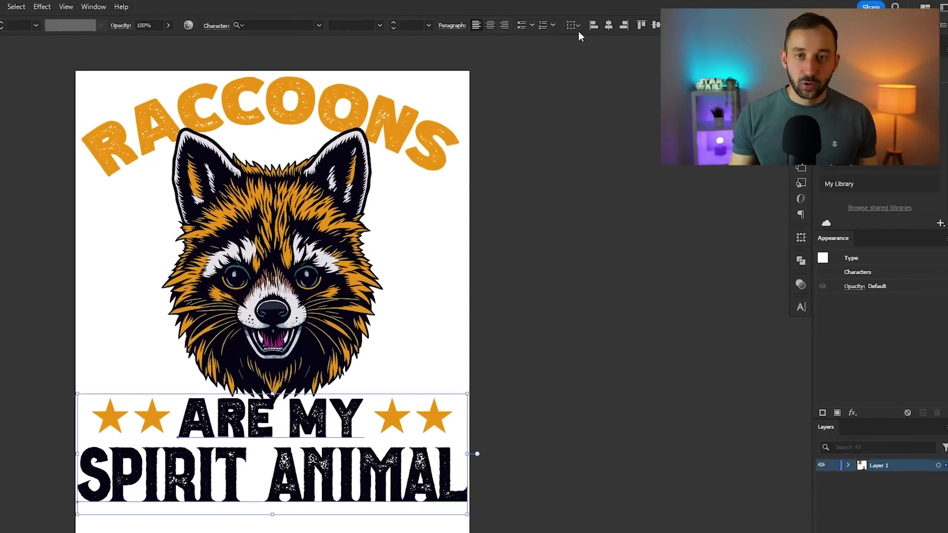
click(681, 9)
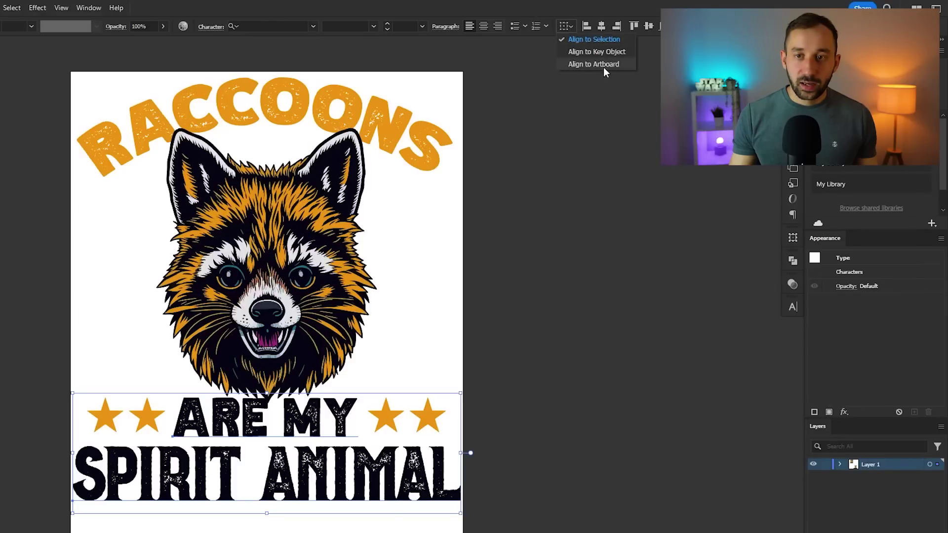
click(713, 50)
click(600, 28)
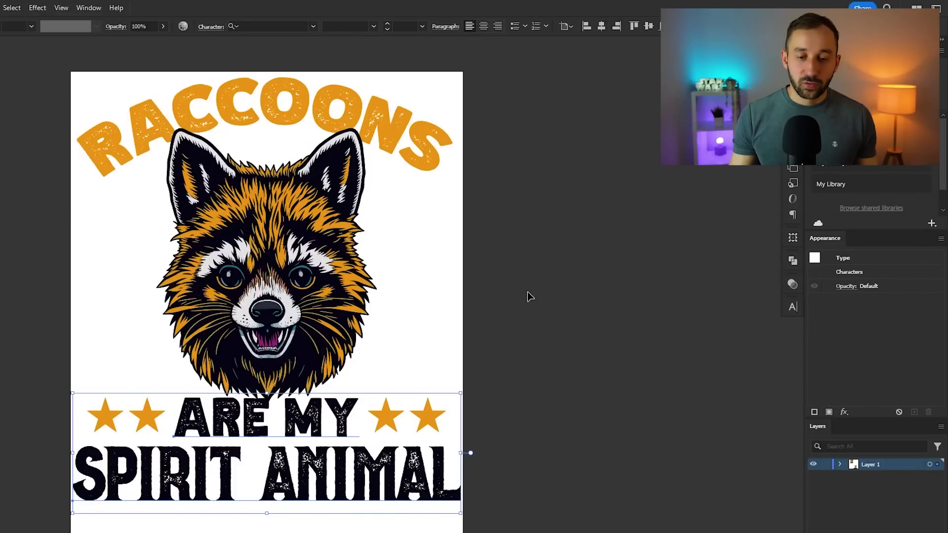
click(531, 306)
Examine the whole raccoon design, checking the balance of the arched title, lower text and stars.
key(ctrl+0)
scroll(533, 431, up, 2)
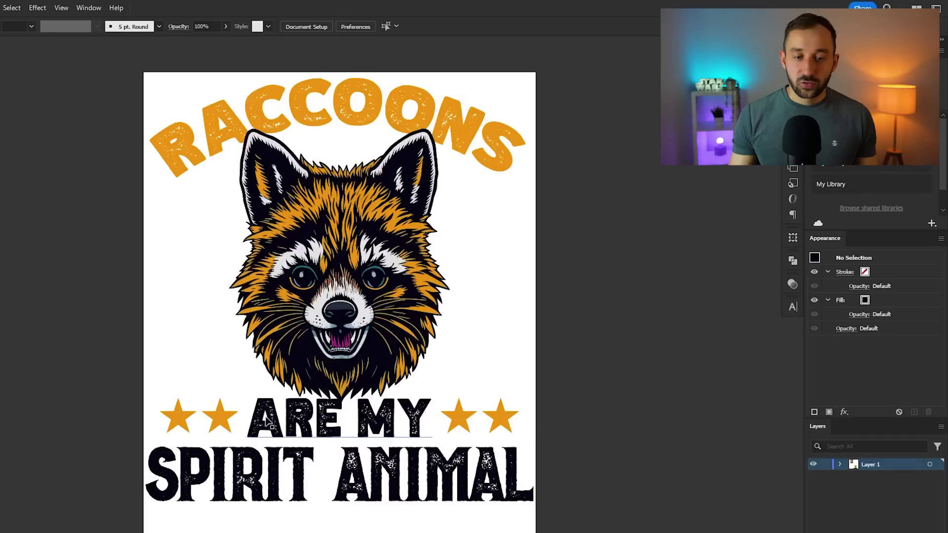
drag(265, 420, 209, 435)
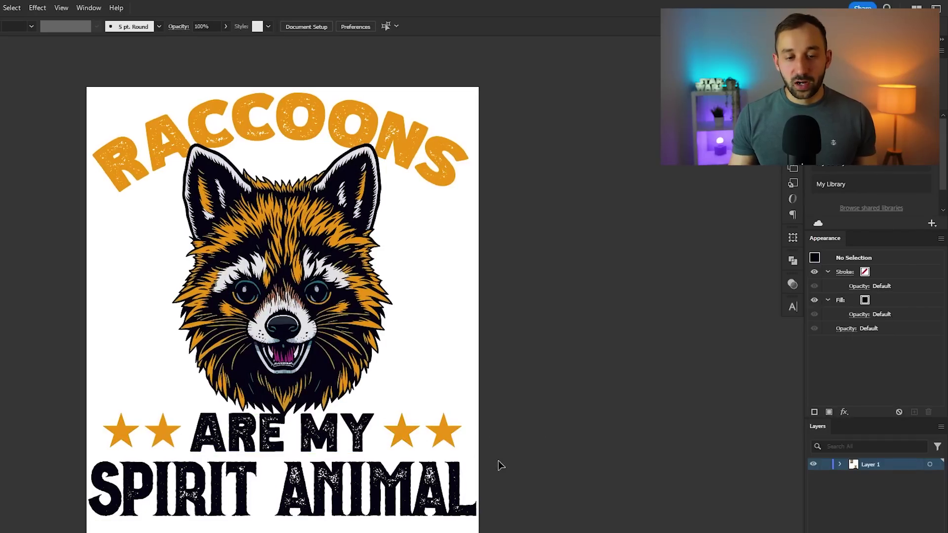
scroll(167, 264, up, 1)
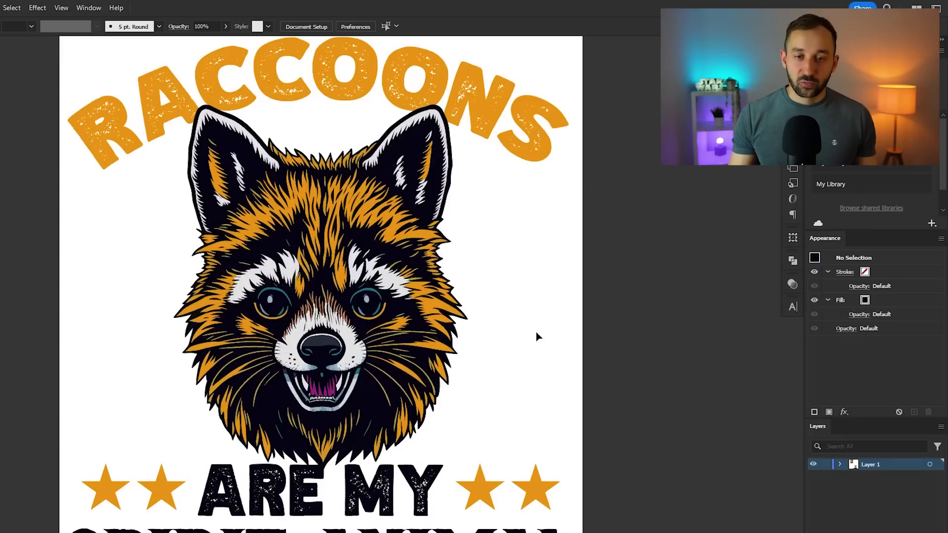
scroll(537, 334, down, 3)
drag(637, 364, 415, 255)
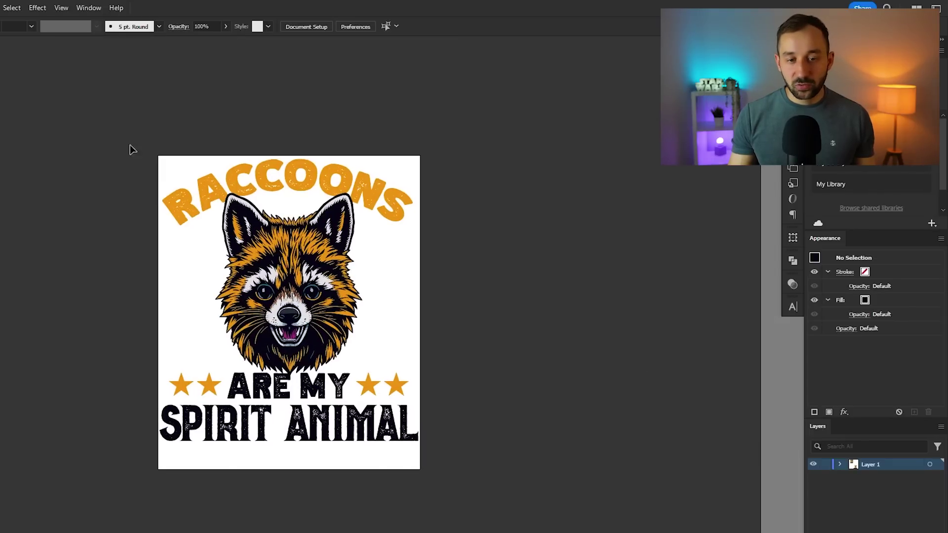
scroll(278, 299, up, 3)
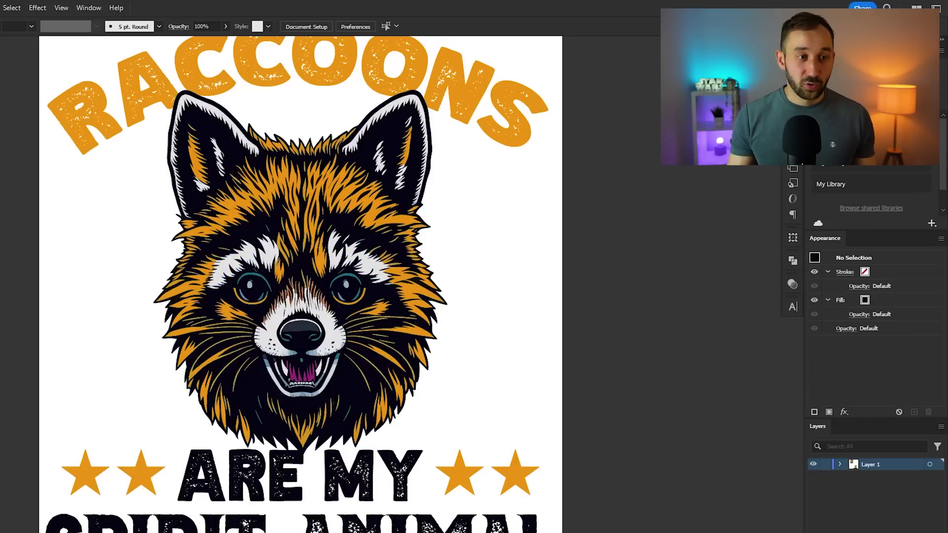
Draw a slanted dashed orange line about 875 px long with a 40 px stroke above the stars, beside the raccoon's lower cheek.
key(ctrl+equal)
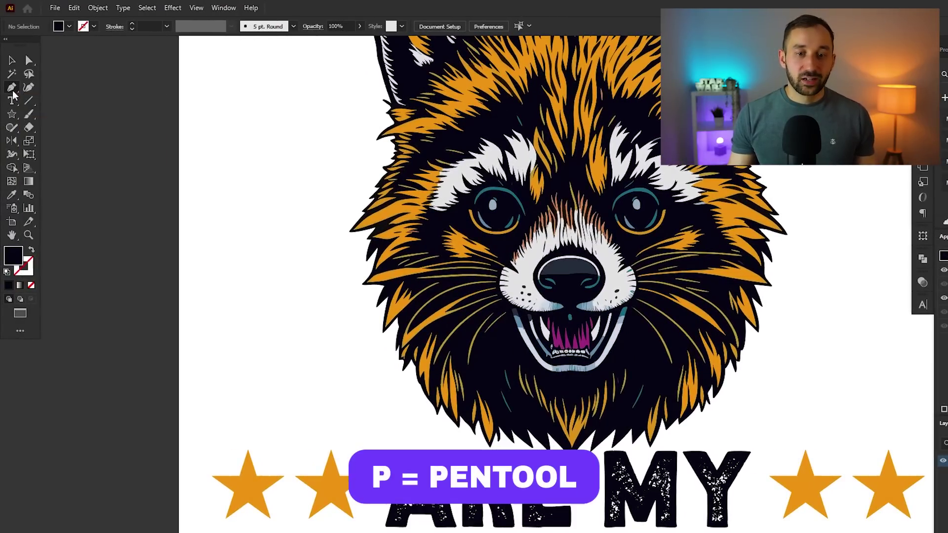
click(11, 88)
key(ctrl+equal)
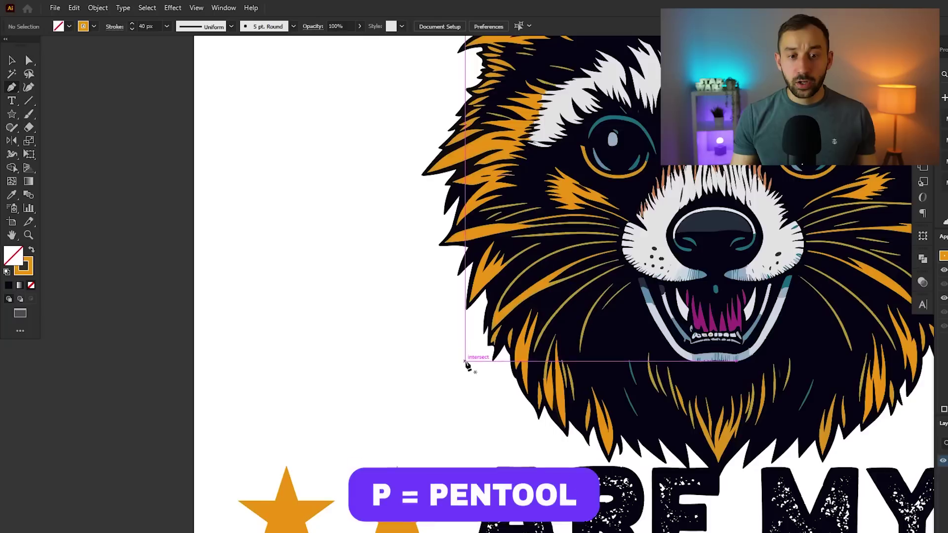
click(445, 365)
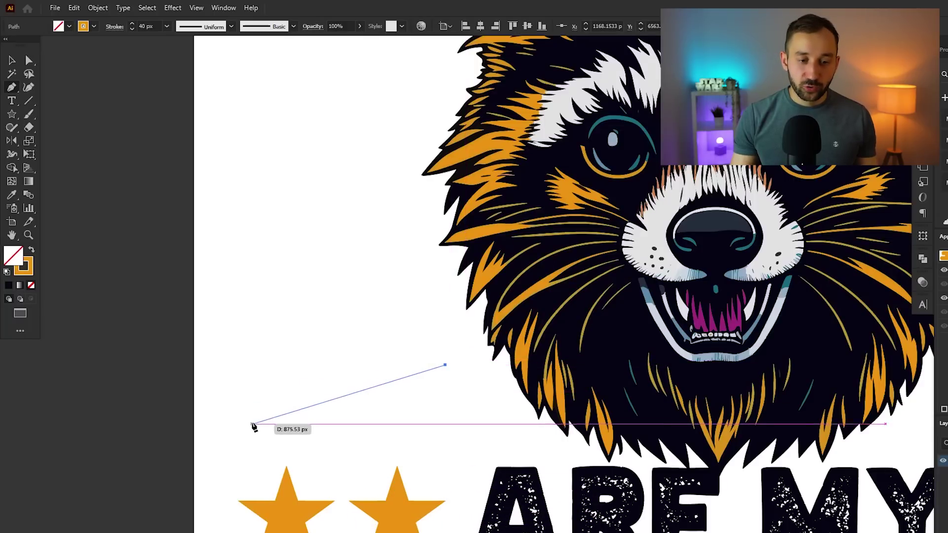
click(252, 416)
key(v)
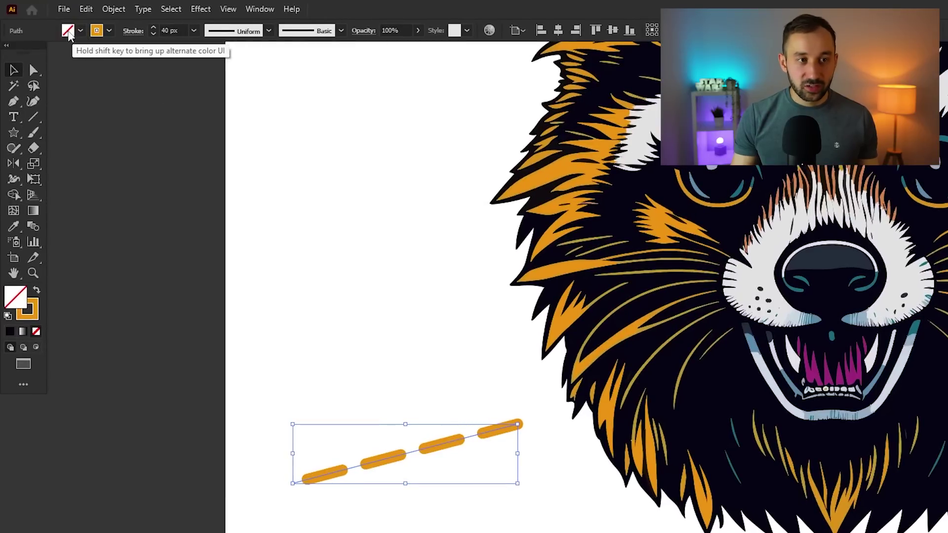
Review the dashed line's stroke weight, cap, dash and gap settings and inspect its rounded dashes up close.
click(132, 32)
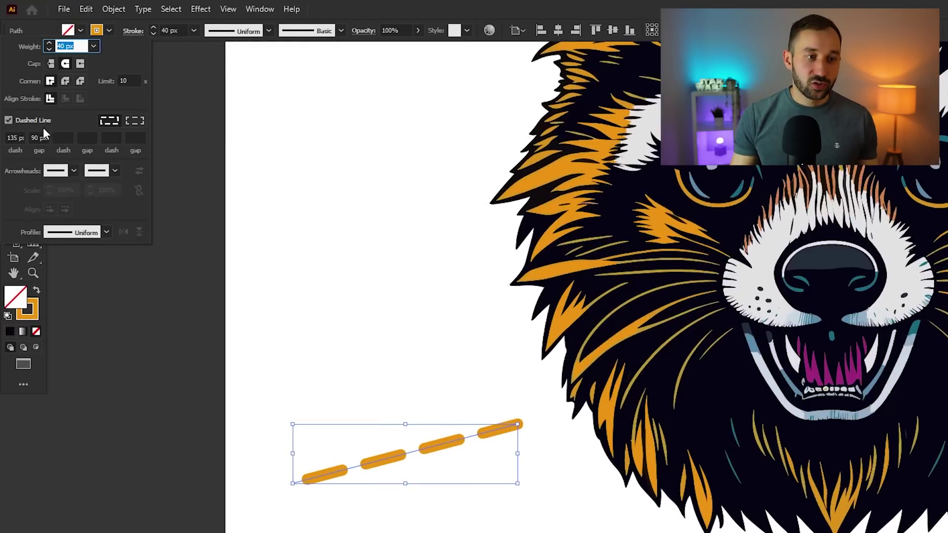
click(15, 137)
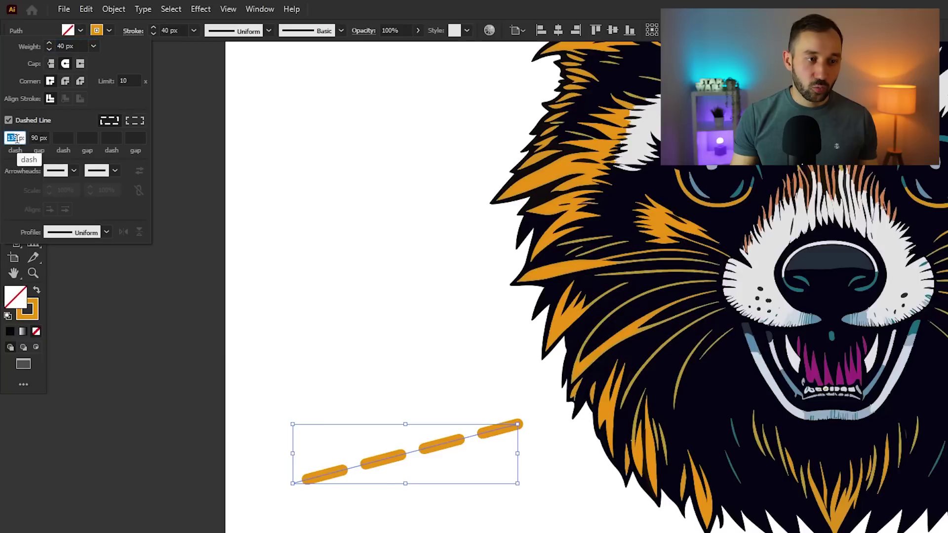
click(39, 143)
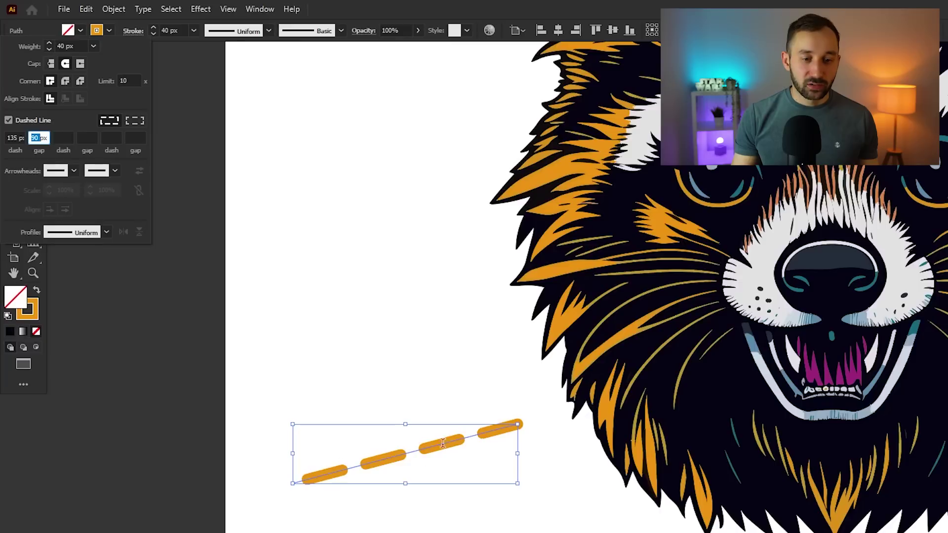
click(54, 46)
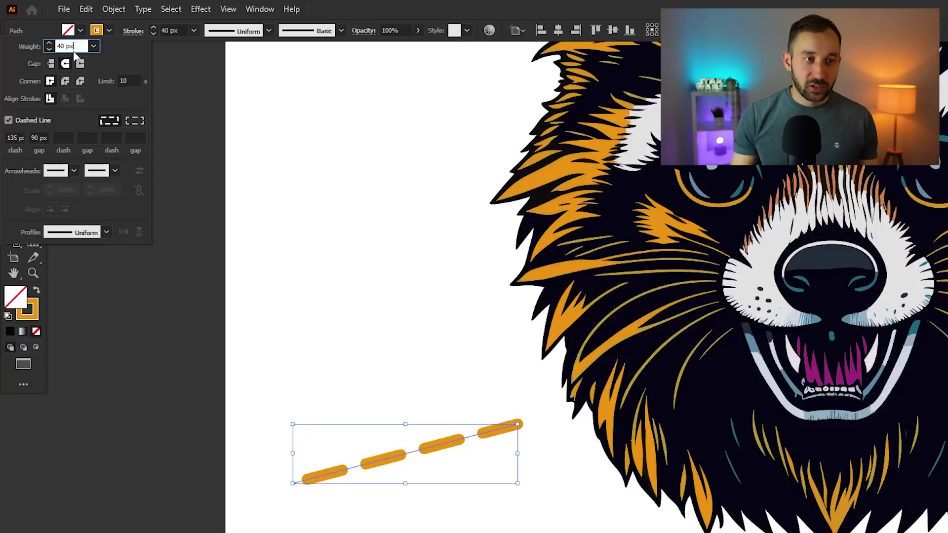
key(Escape)
key(ctrl+=)
key(ctrl+=)
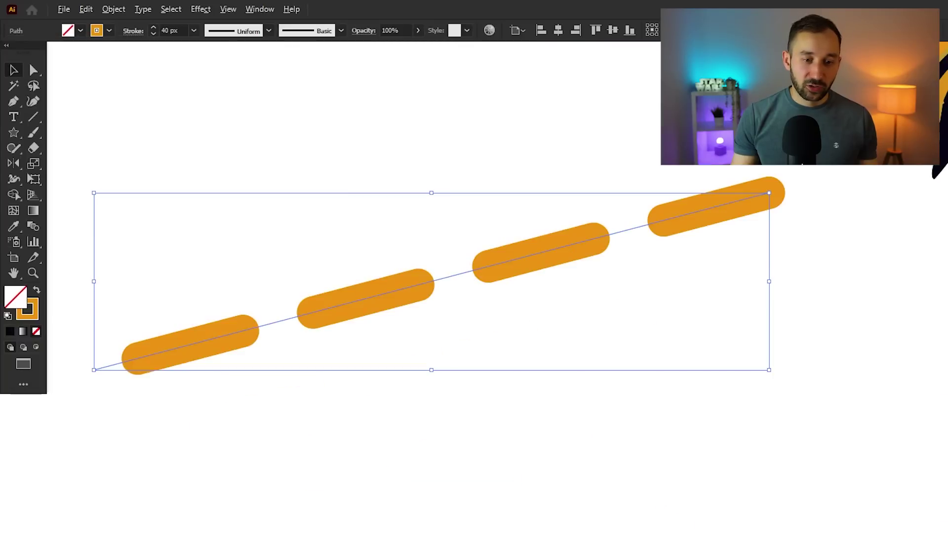
click(409, 500)
key(ctrl+-)
key(ctrl+-)
Draw a second, flatter dashed orange line about 770 px long above the first one with the Pen tool.
drag(533, 201, 457, 356)
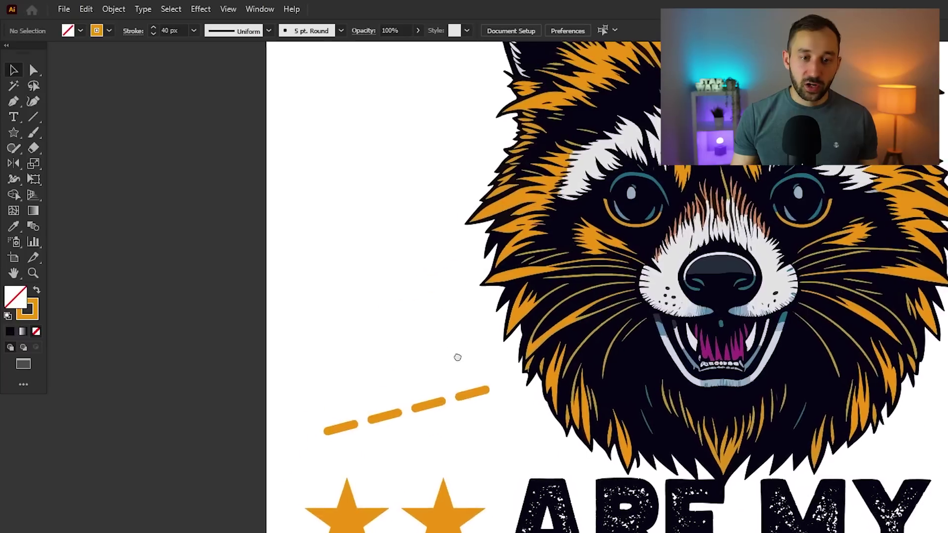
key(ctrl+=)
click(13, 101)
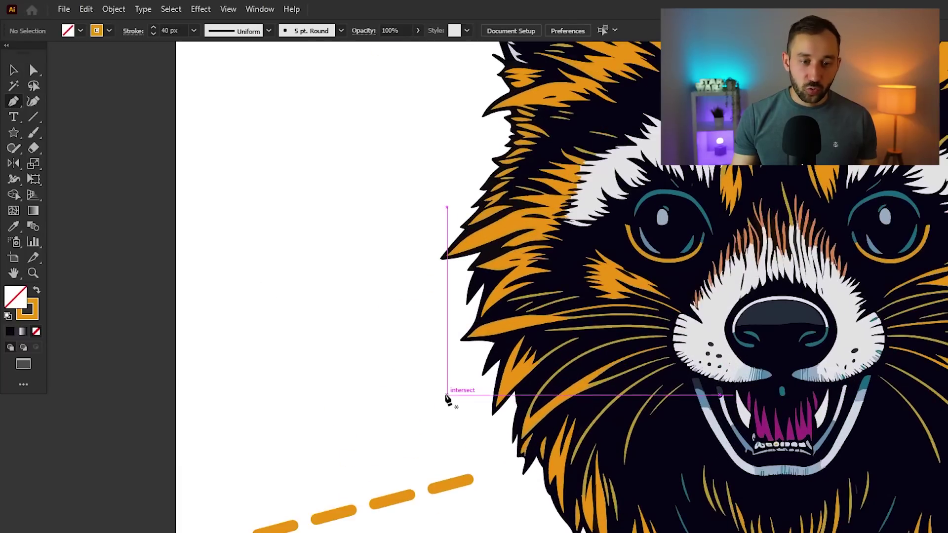
click(447, 387)
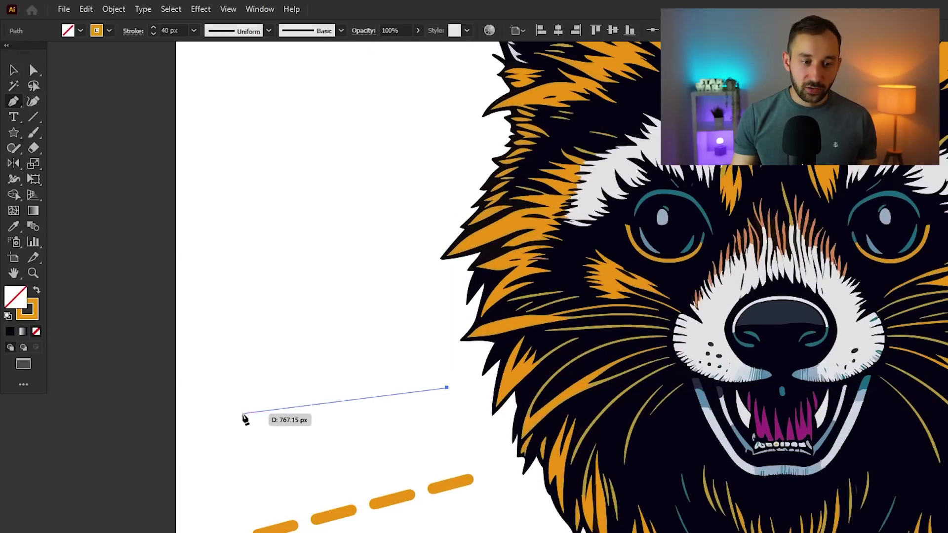
click(243, 411)
key(Escape)
Draw a third, nearly horizontal dashed orange line above the second, beside the raccoon's cheek fur.
scroll(313, 247, up, 5)
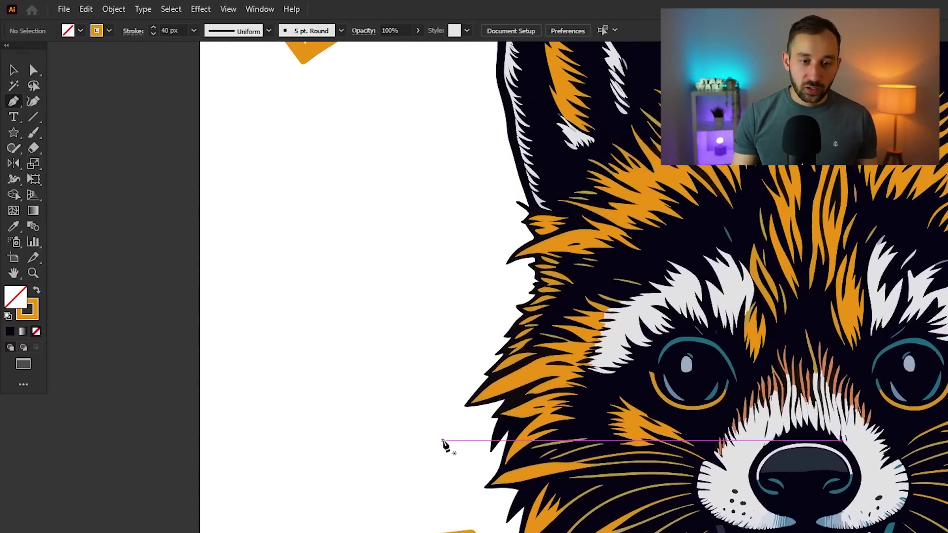
click(454, 439)
click(253, 438)
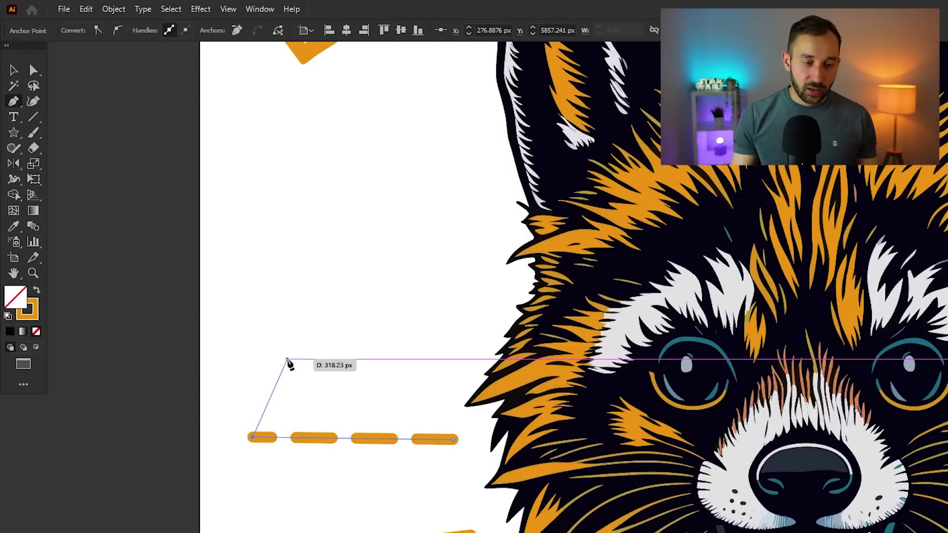
ctrl+click(284, 355)
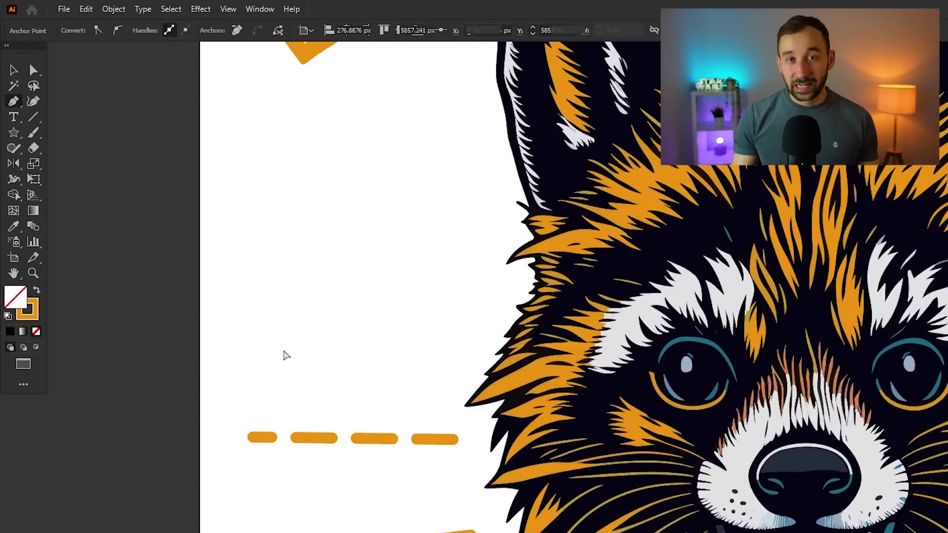
Move the nearly horizontal dashed line slightly outward, away from the raccoon's fur.
drag(432, 345, 474, 432)
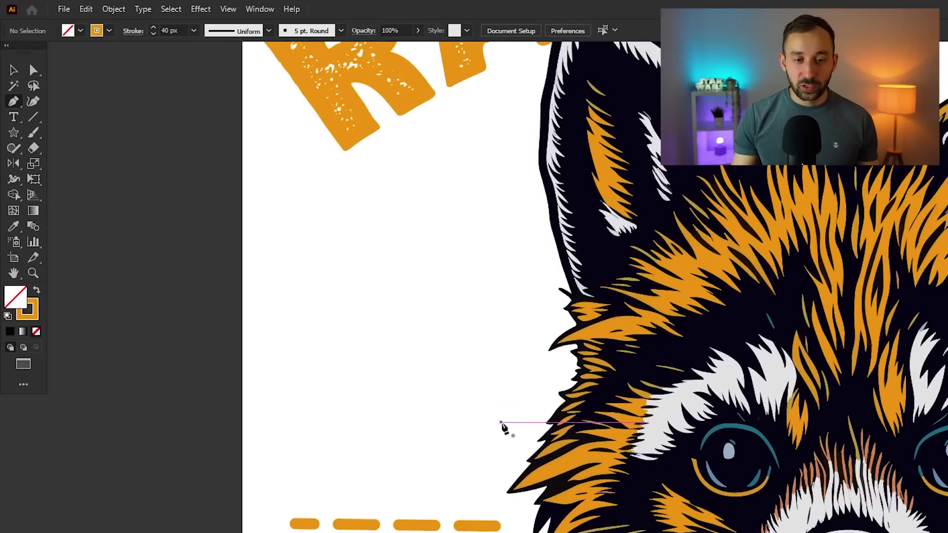
click(13, 70)
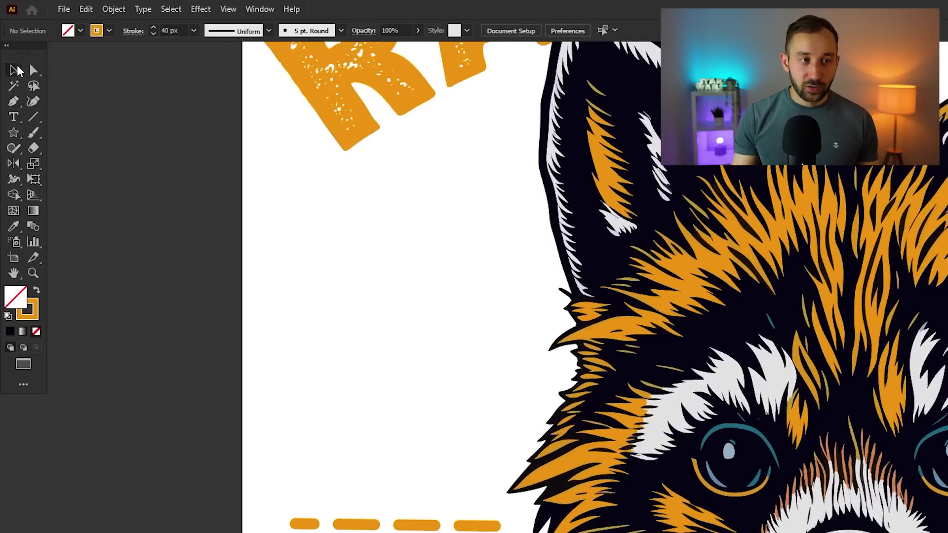
scroll(419, 331, down, 5)
scroll(418, 330, right, 2)
click(409, 313)
key(ctrl+plus)
scroll(421, 320, left, 2)
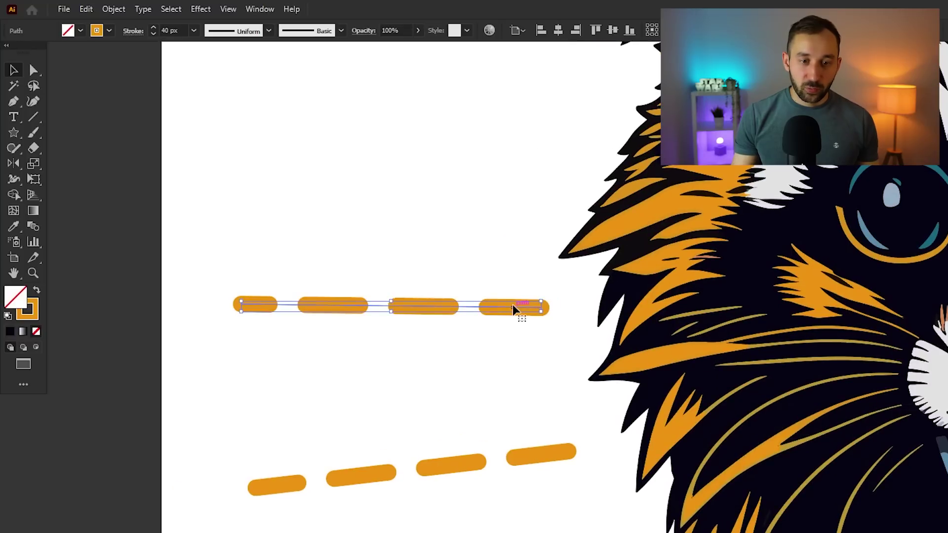
drag(513, 308, 477, 312)
click(482, 225)
scroll(483, 224, down, 2)
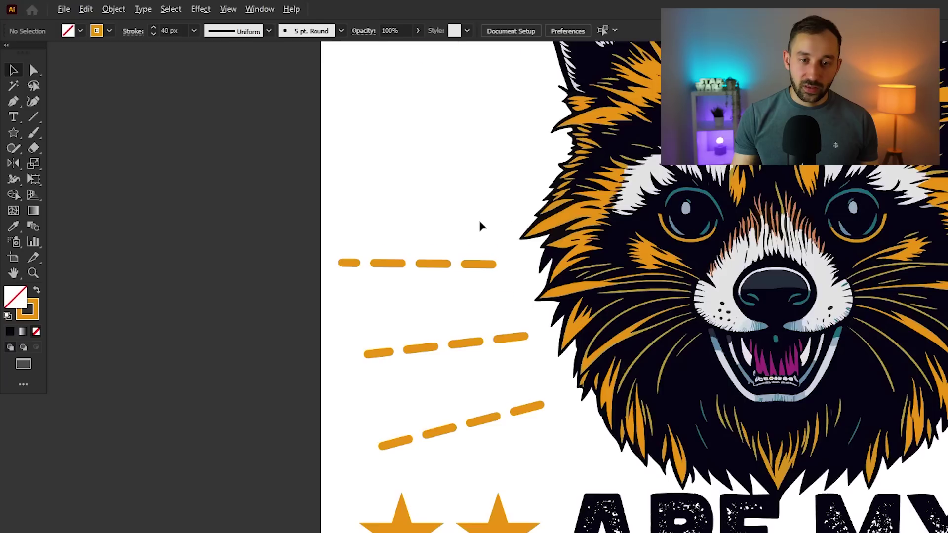
Draw a fourth dashed line at about eye level with the Pen tool, sloping upward away from the raccoon.
scroll(481, 271, up, 3)
scroll(481, 271, right, 1)
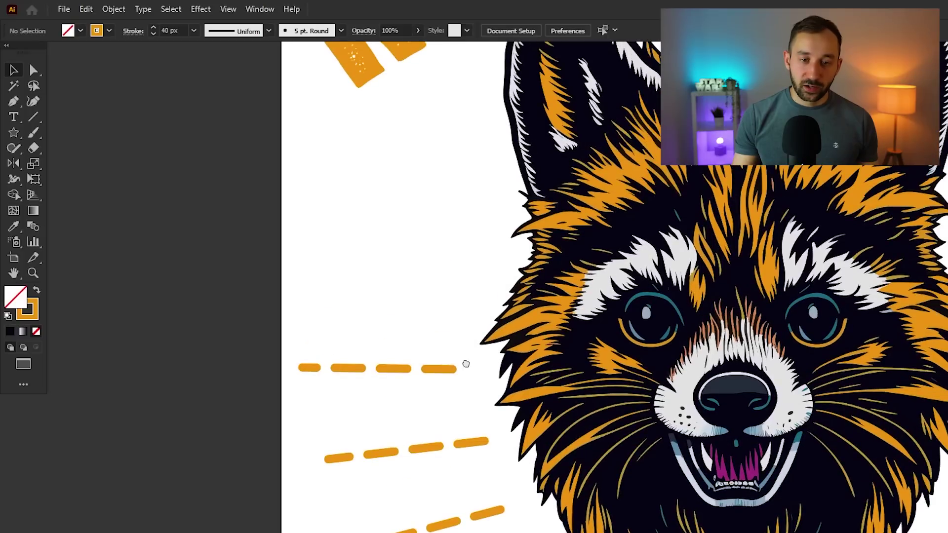
scroll(466, 364, up, 3)
click(13, 101)
scroll(572, 472, up, 2)
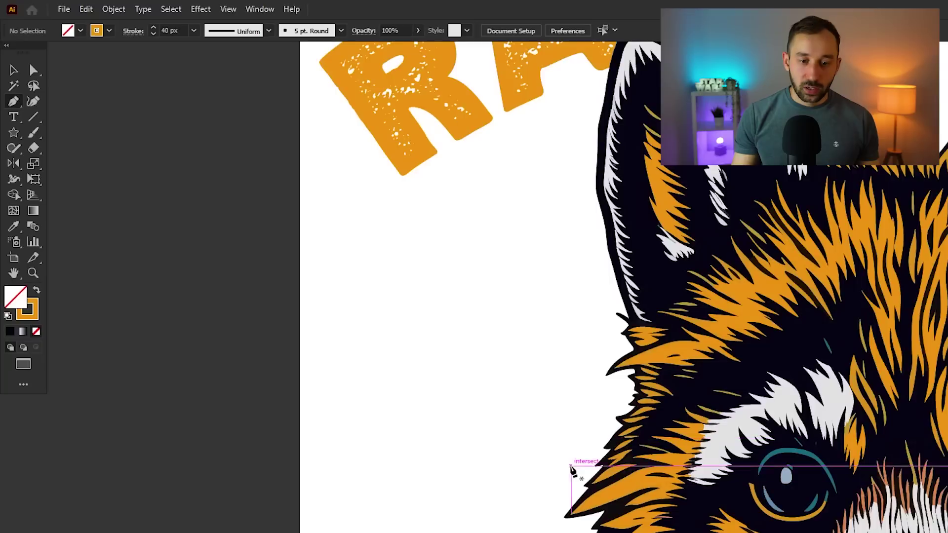
click(560, 474)
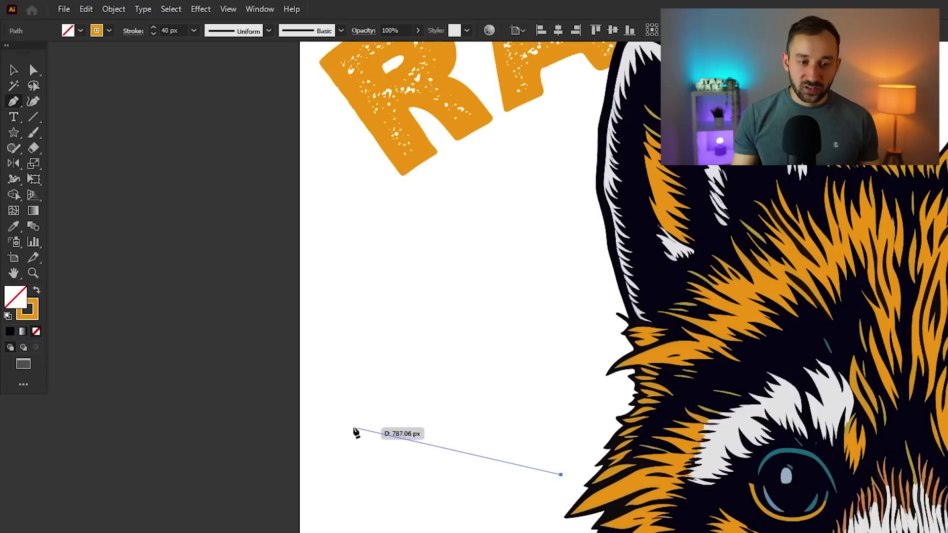
click(339, 430)
ctrl+click(416, 355)
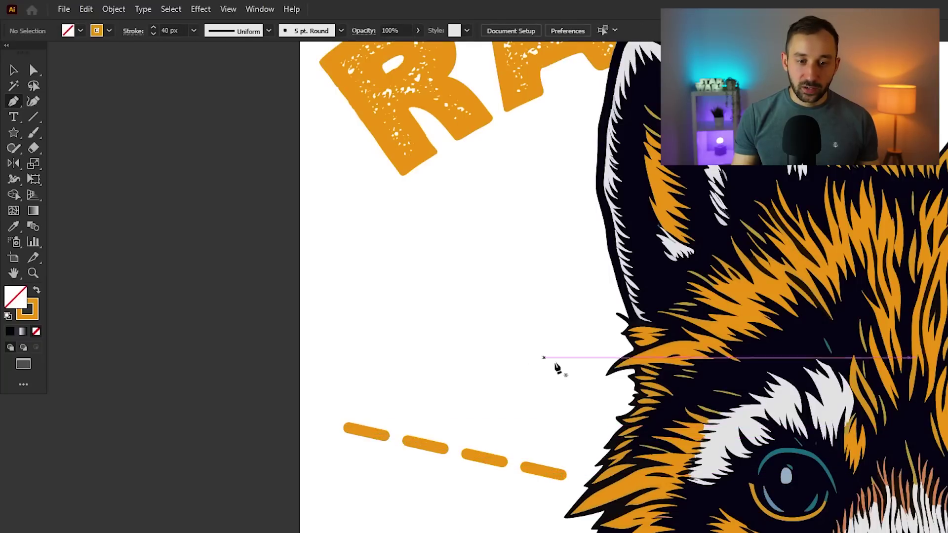
Draw a fifth, steeper dashed line above the fourth, rising away from the fur below the raccoon's ear.
click(554, 359)
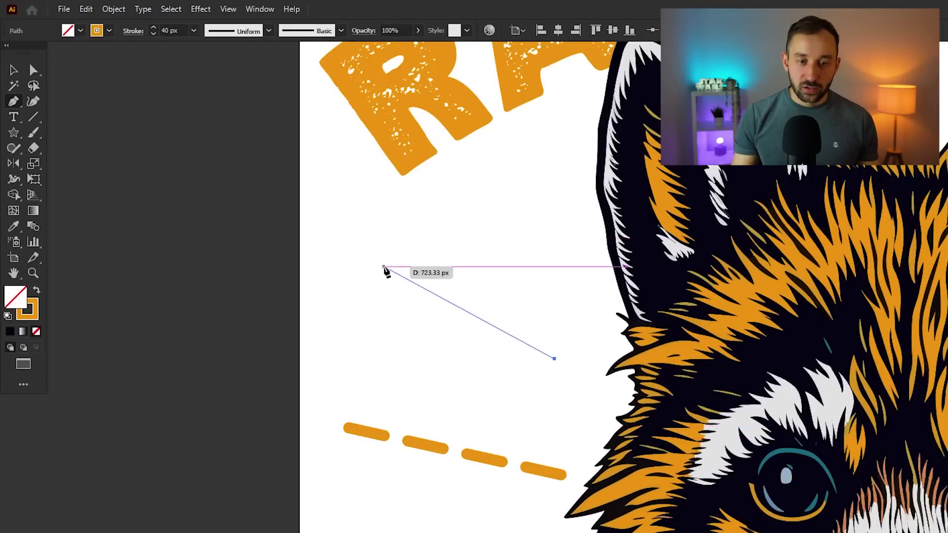
click(384, 269)
ctrl+click(479, 232)
Adjust the inner ends of the two uppermost dashed lines, pulling the eye-level one away from the fur and extending the top one slightly.
key(ctrl+0)
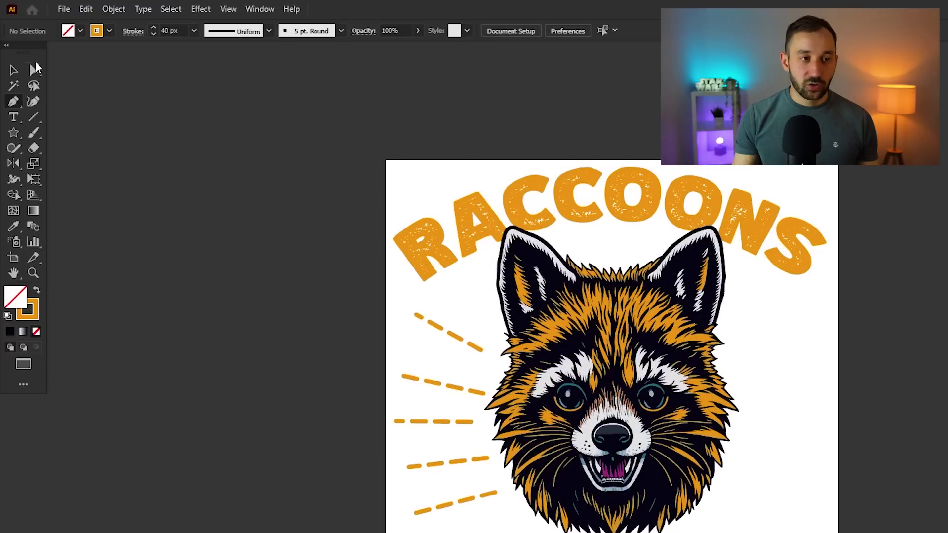
click(34, 69)
scroll(474, 462, up, 3)
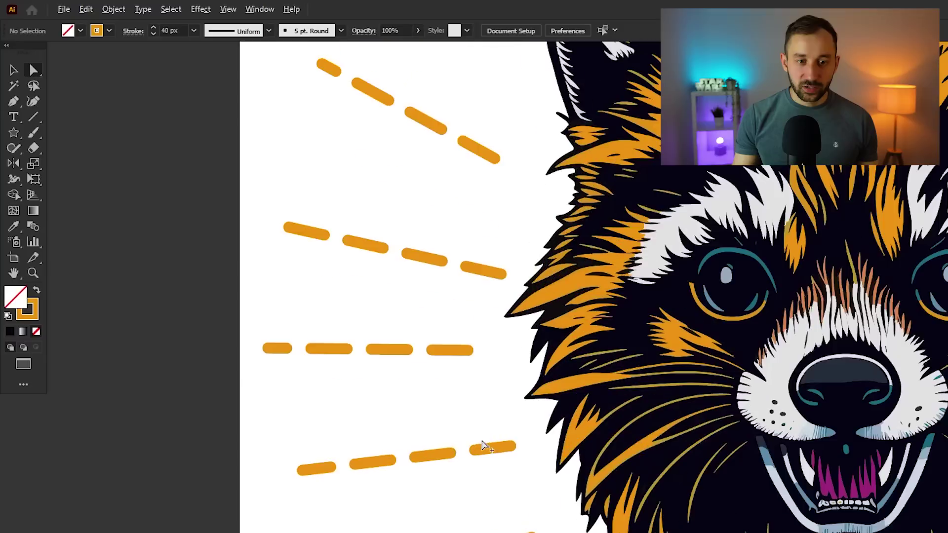
click(502, 275)
drag(502, 277, 473, 271)
click(496, 160)
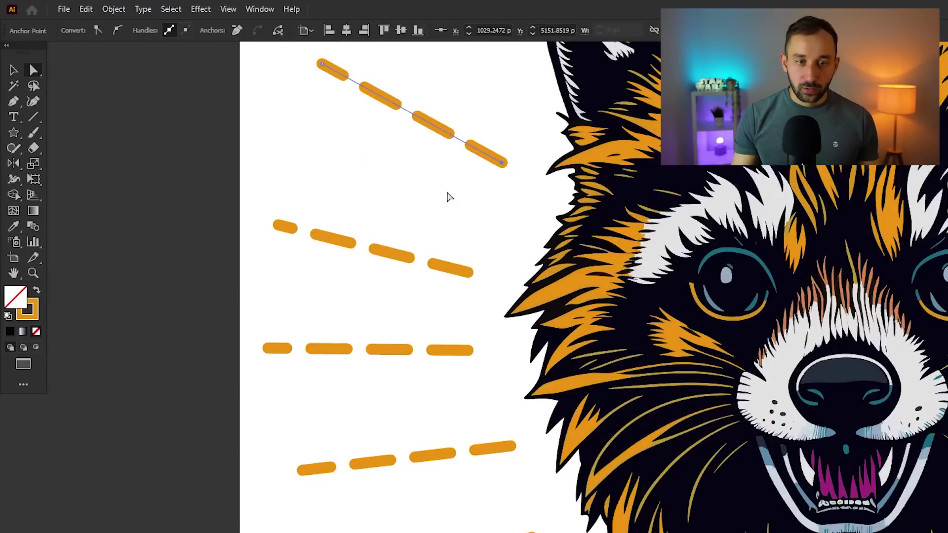
click(446, 194)
scroll(104, 335, down, 3)
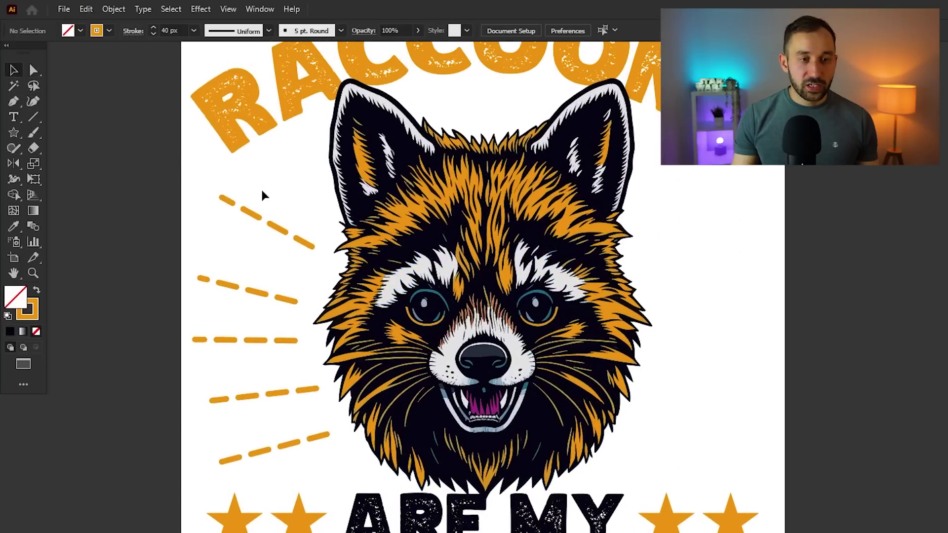
Place a horizontally mirrored copy of all five dashed lines on the other side of the raccoon's head.
drag(262, 193, 290, 467)
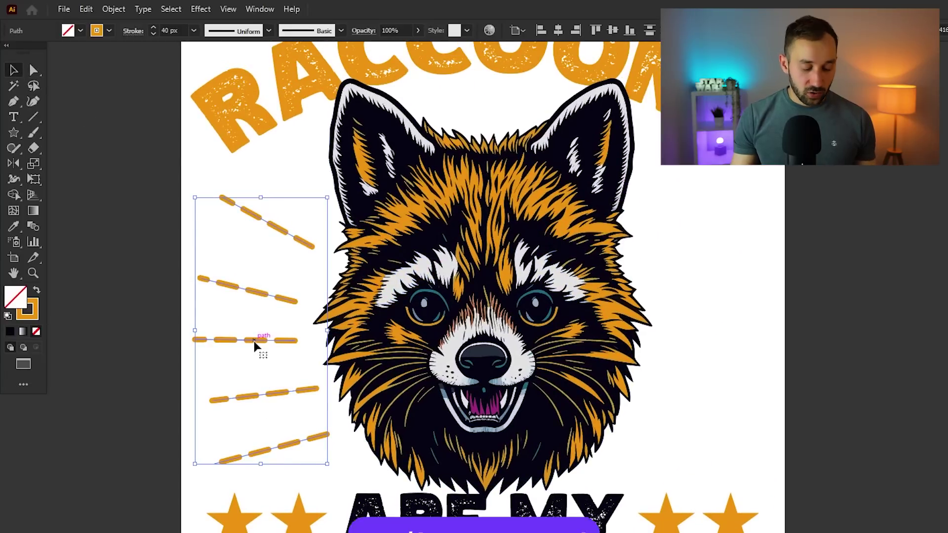
drag(253, 346, 702, 326)
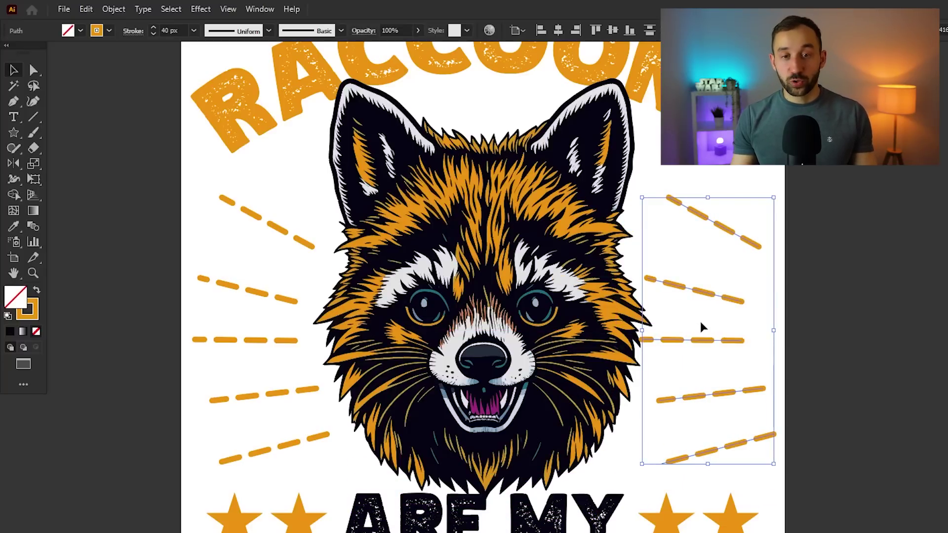
key(o)
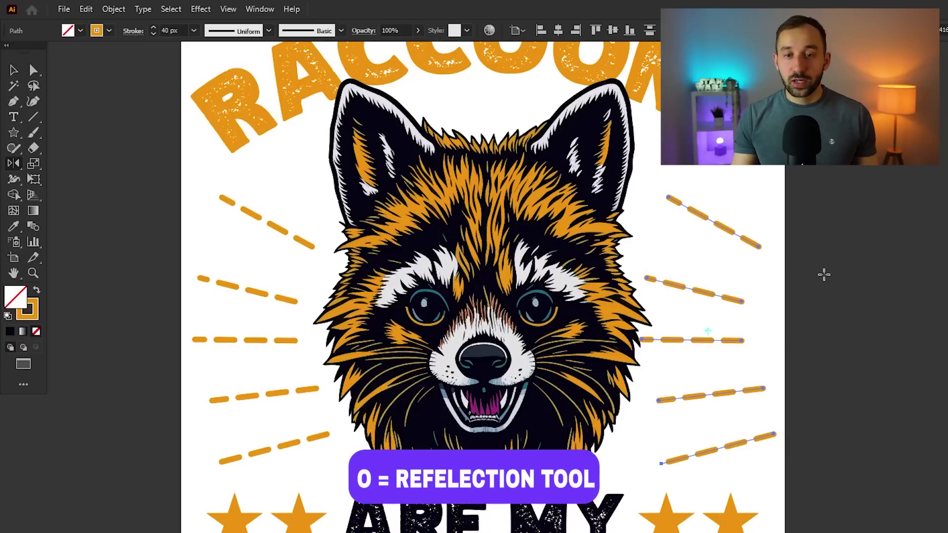
drag(814, 276, 529, 188)
key(v)
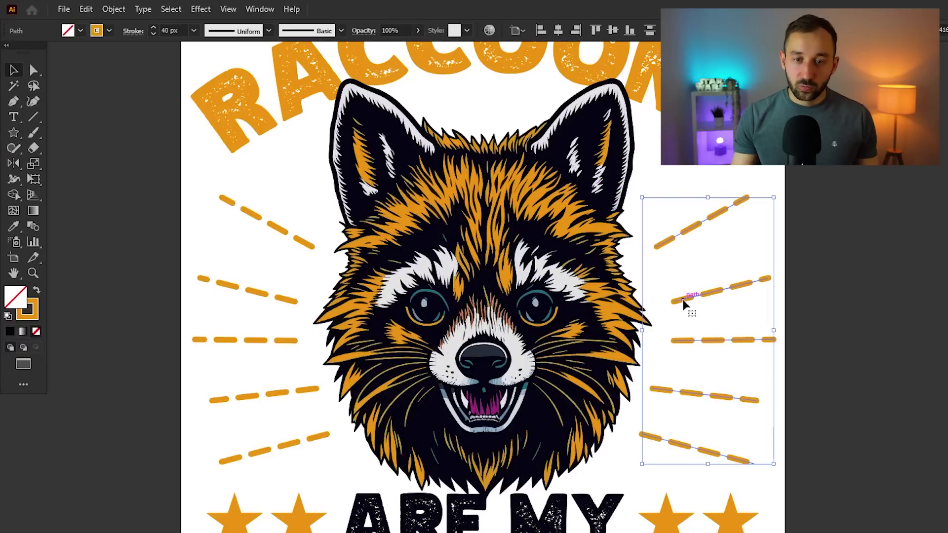
drag(684, 304, 677, 303)
click(834, 260)
Expand the highest, middle and lowest dashed lines on both sides of the raccoon into filled shapes.
key(ctrl+minus)
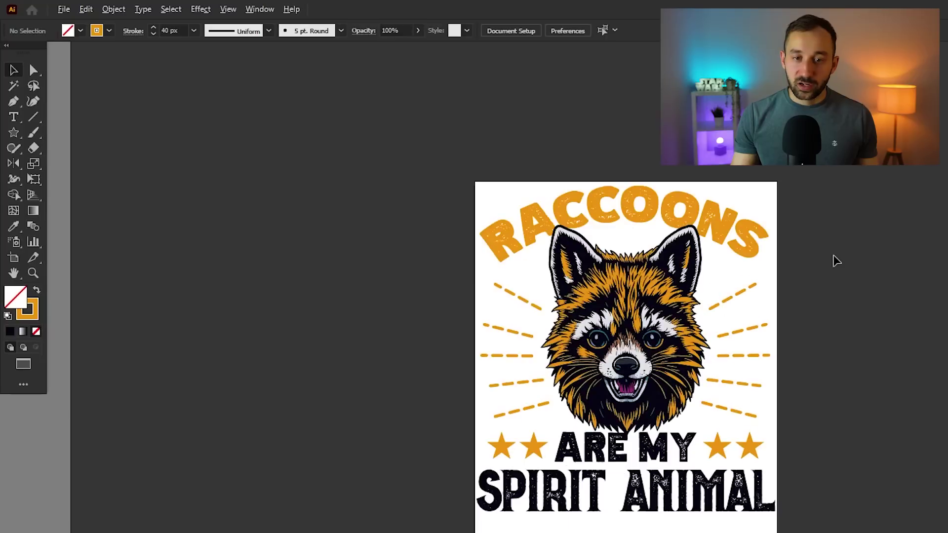
scroll(793, 339, up, 2)
scroll(664, 339, down, 2)
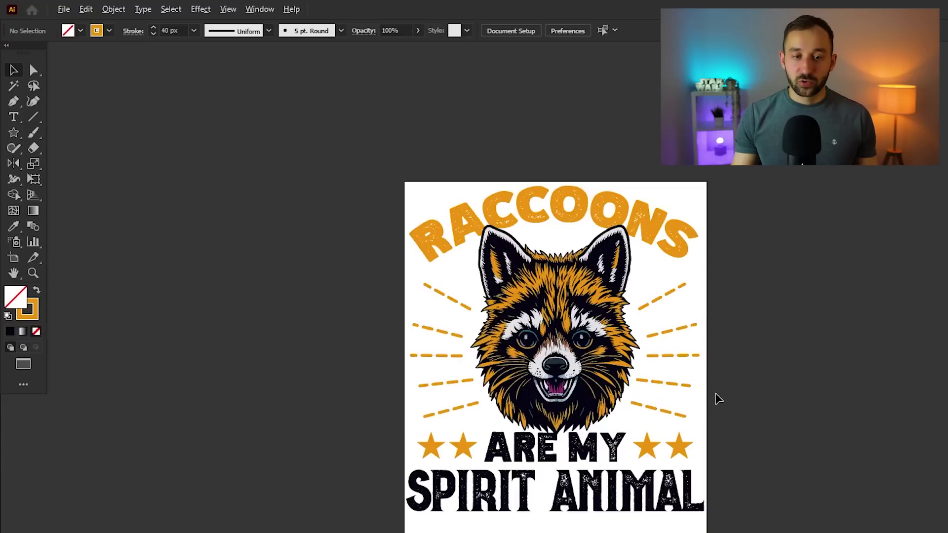
scroll(519, 394, up, 2)
drag(604, 294, 527, 369)
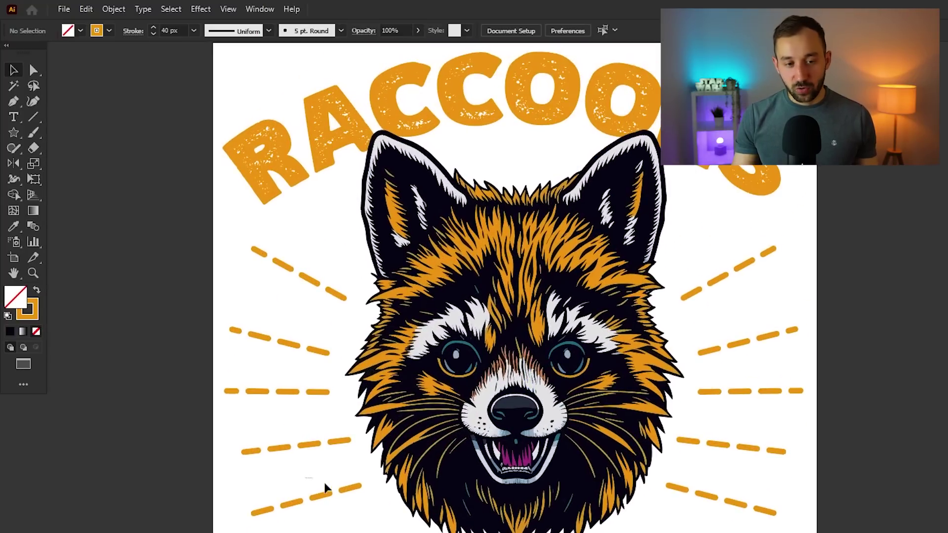
drag(379, 510, 340, 494)
drag(332, 422, 335, 420)
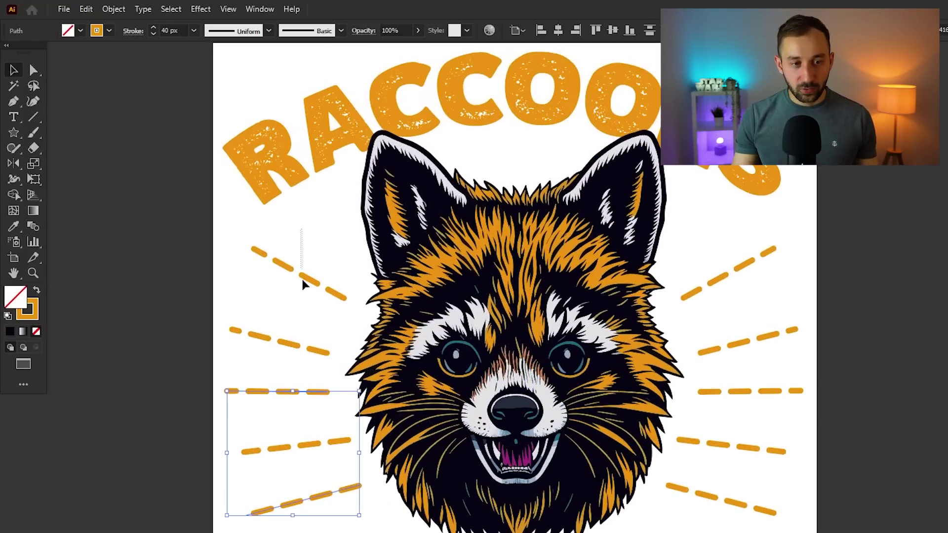
shift+click(303, 280)
shift+click(730, 272)
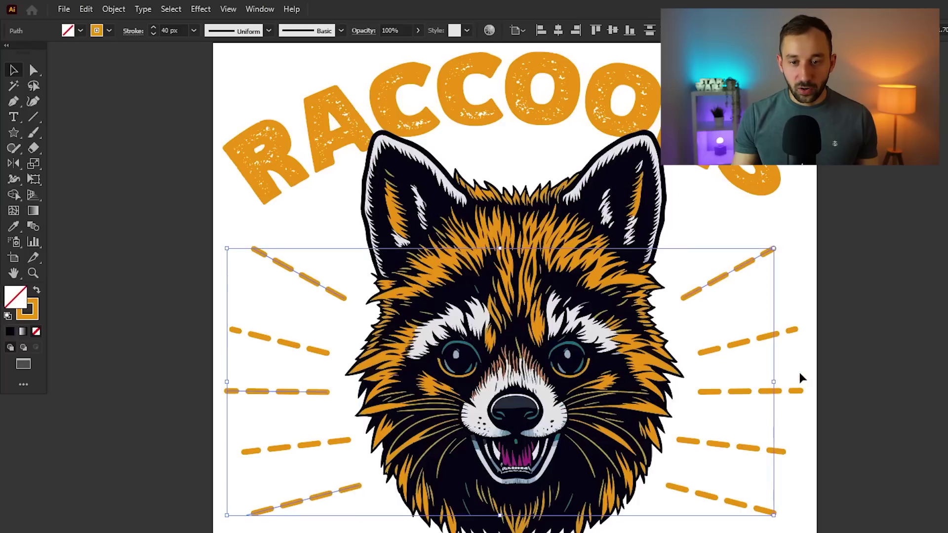
shift+click(797, 391)
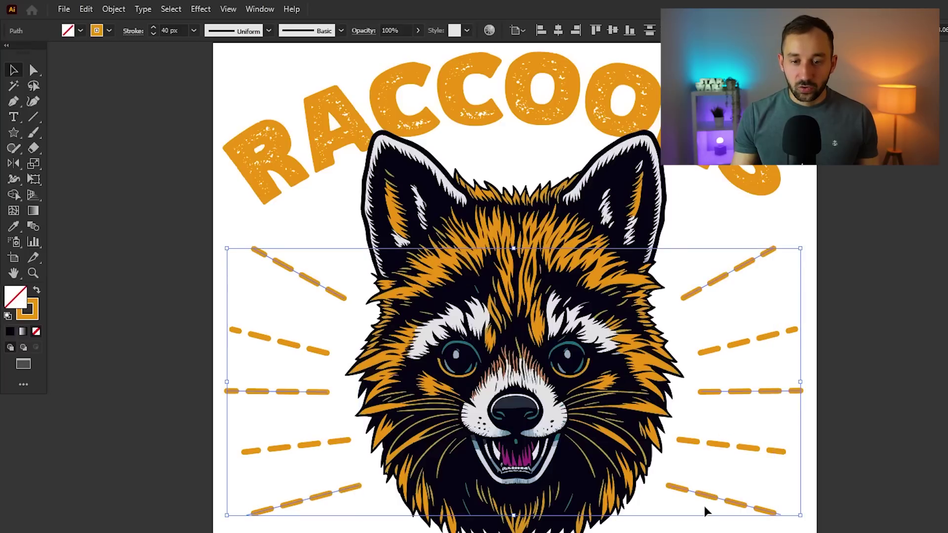
key(x)
key(i)
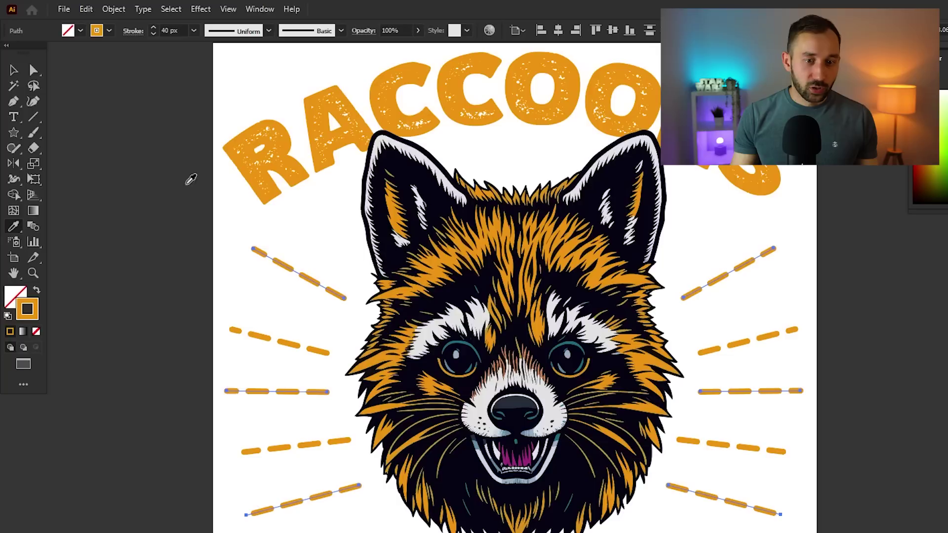
click(105, 9)
click(154, 178)
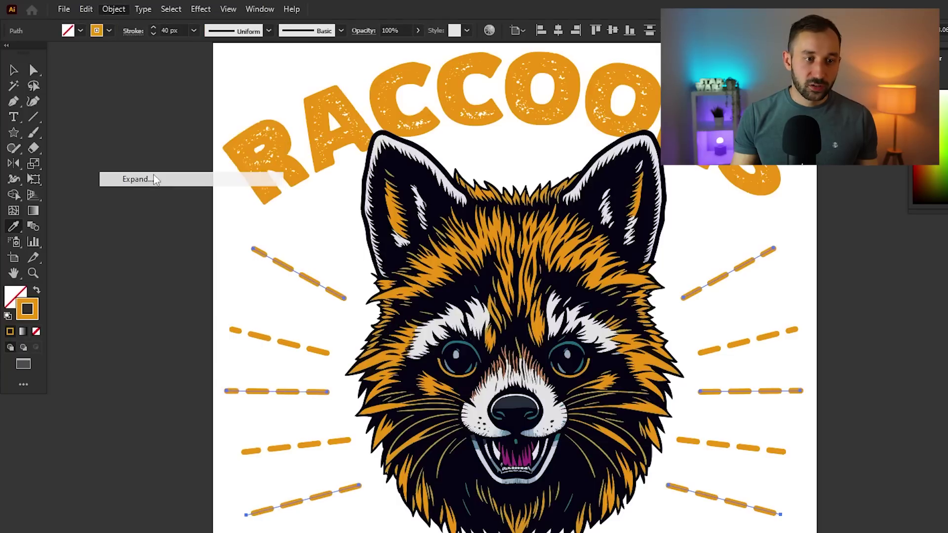
click(594, 419)
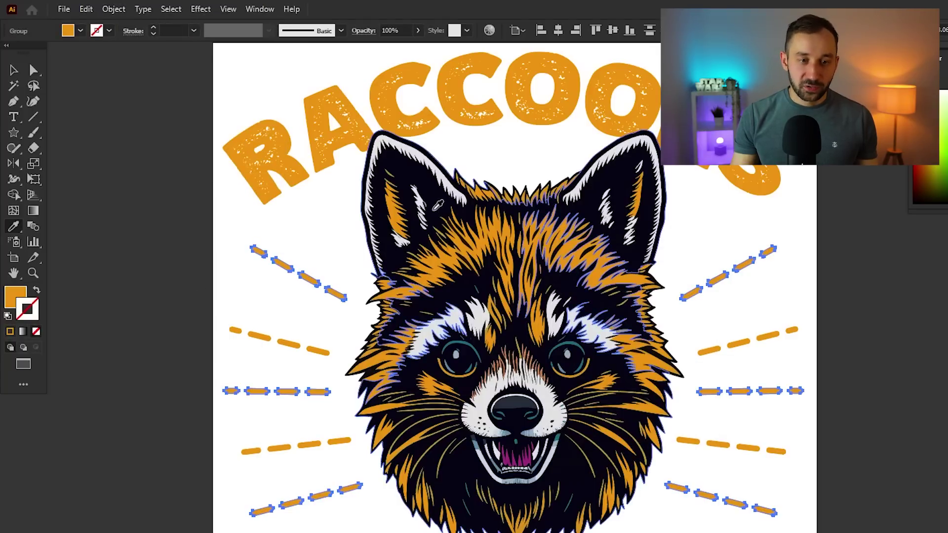
Recolour the expanded lines with the black sampled from inside the raccoon's ear.
click(434, 209)
click(14, 70)
click(812, 232)
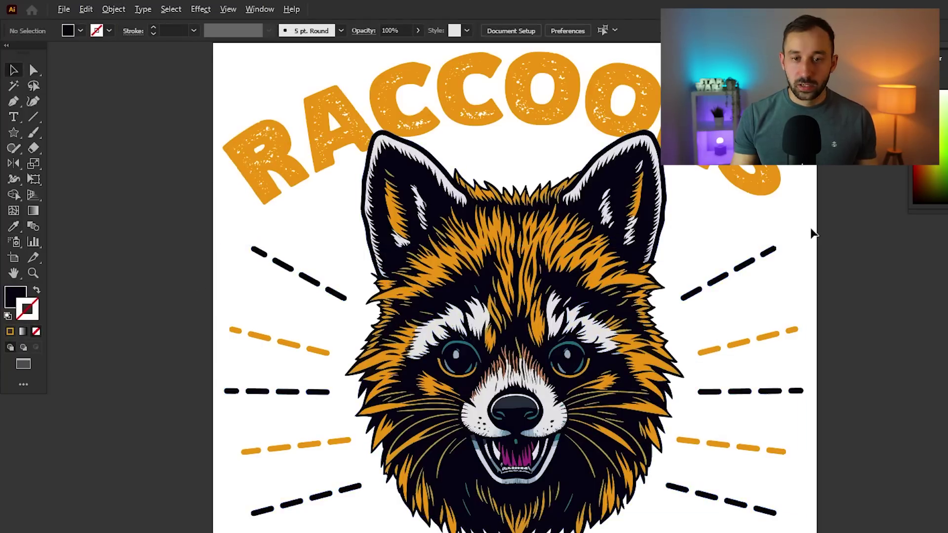
Examine the whole raccoon design, checking how the alternating black and orange rays balance with the text and stars.
scroll(889, 246, down, 1)
drag(889, 246, 736, 250)
scroll(760, 284, down, 1)
drag(760, 284, 726, 283)
scroll(711, 257, up, 1)
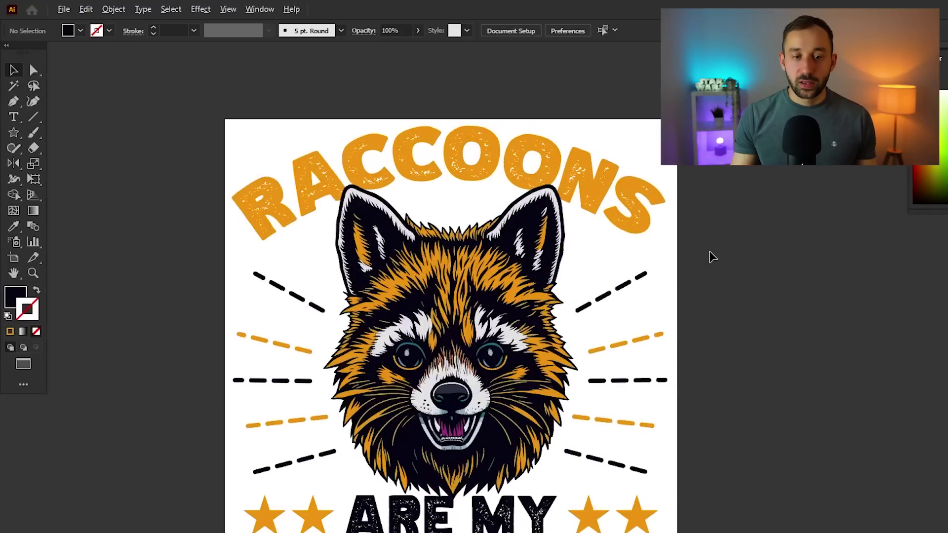
drag(790, 306, 808, 281)
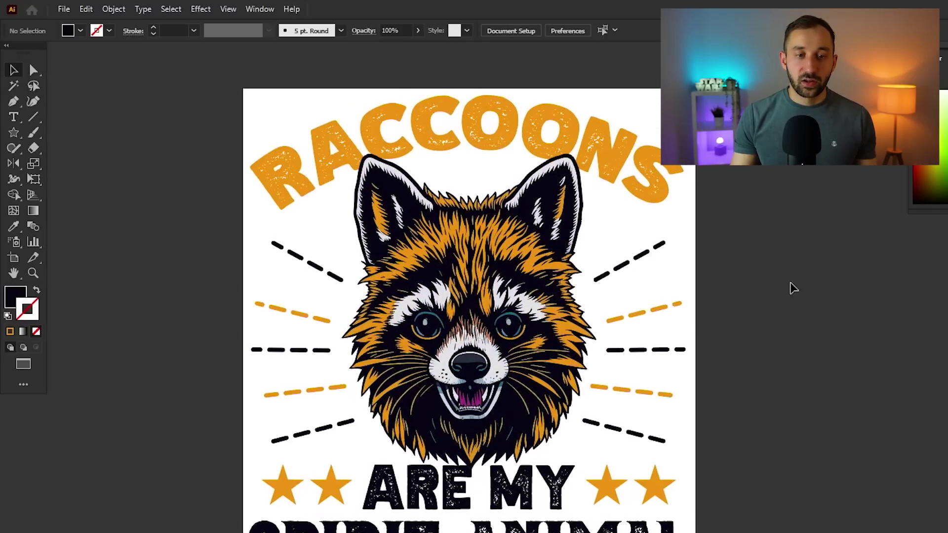
scroll(785, 281, down, 1)
drag(869, 270, 826, 262)
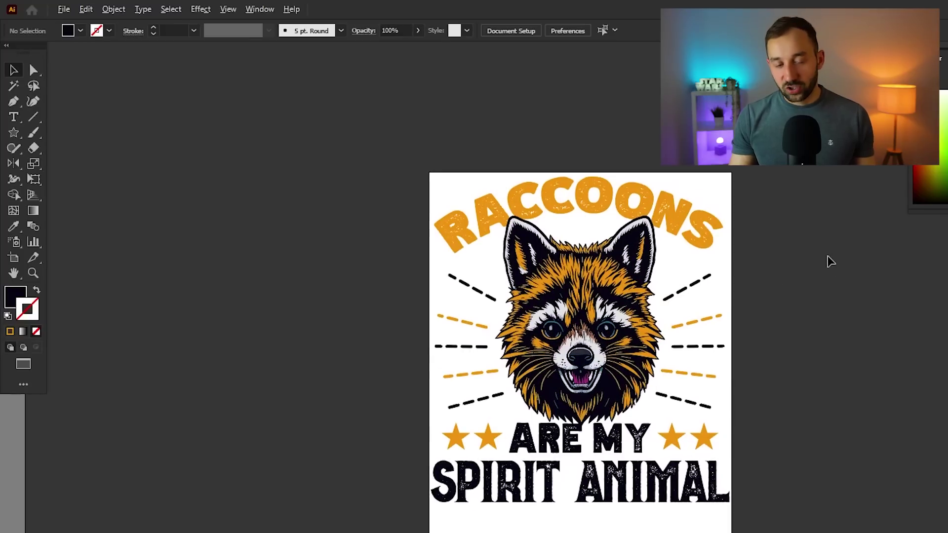
scroll(830, 262, up, 1)
drag(797, 296, 842, 250)
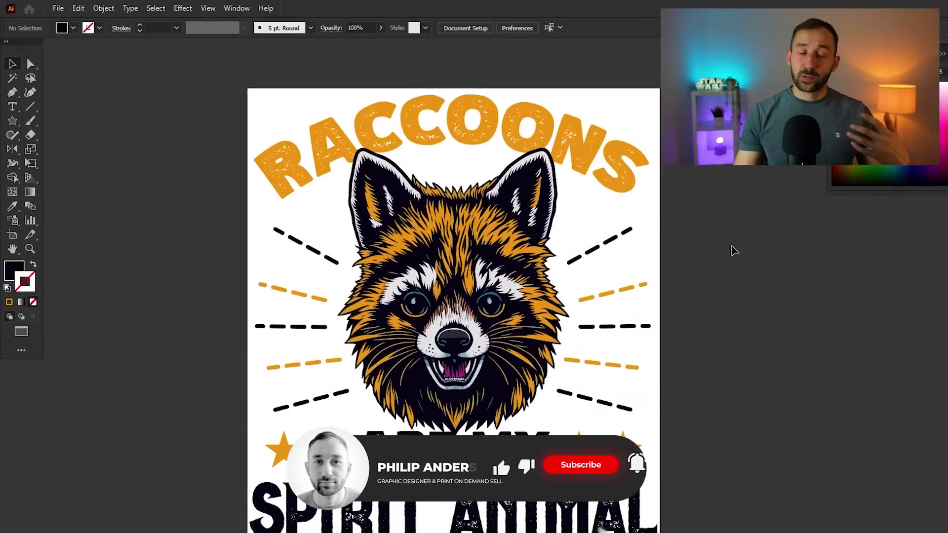